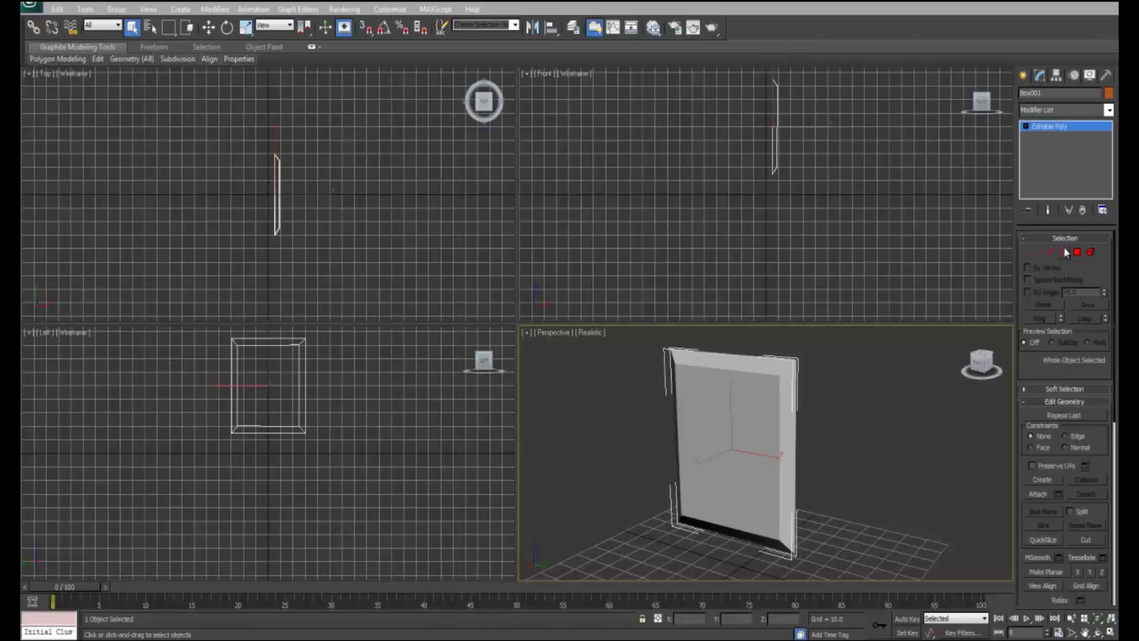
Add an Unwrap UVW modifier to Box001's stack and turn the Perspective view front-on.
left_click(1047, 111)
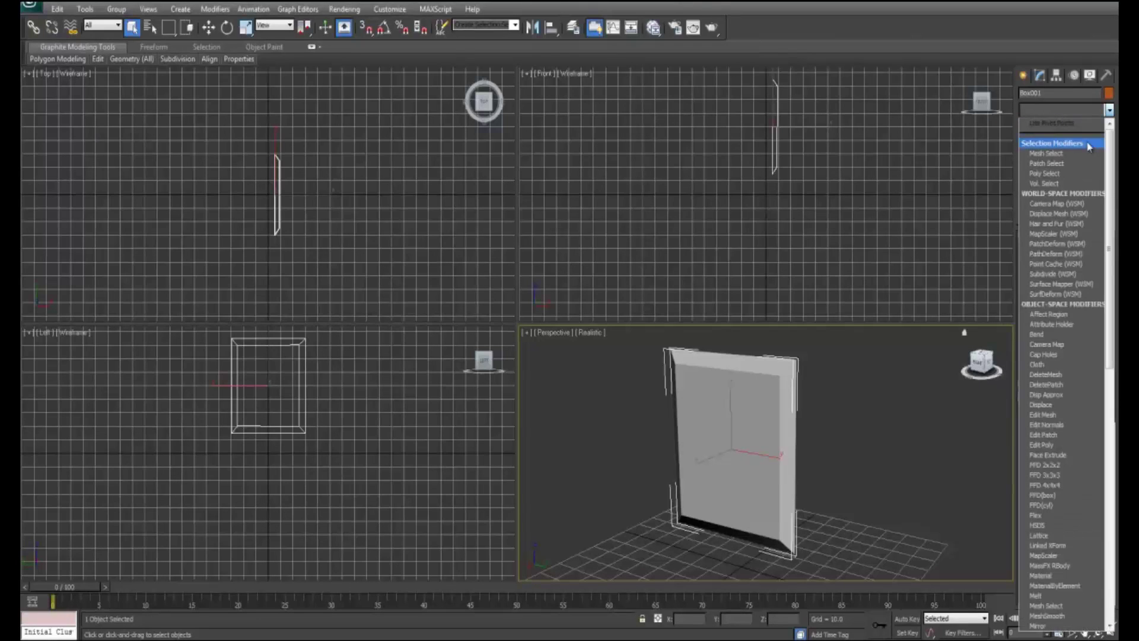
left_click_drag(1110, 159, 1110, 412)
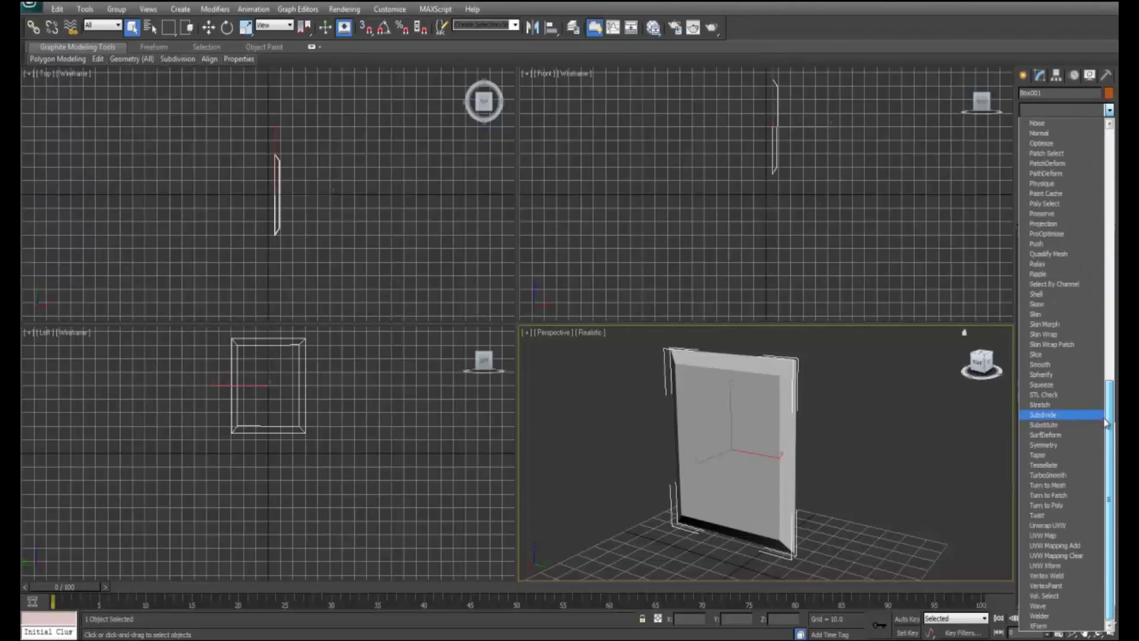
left_click(1053, 526)
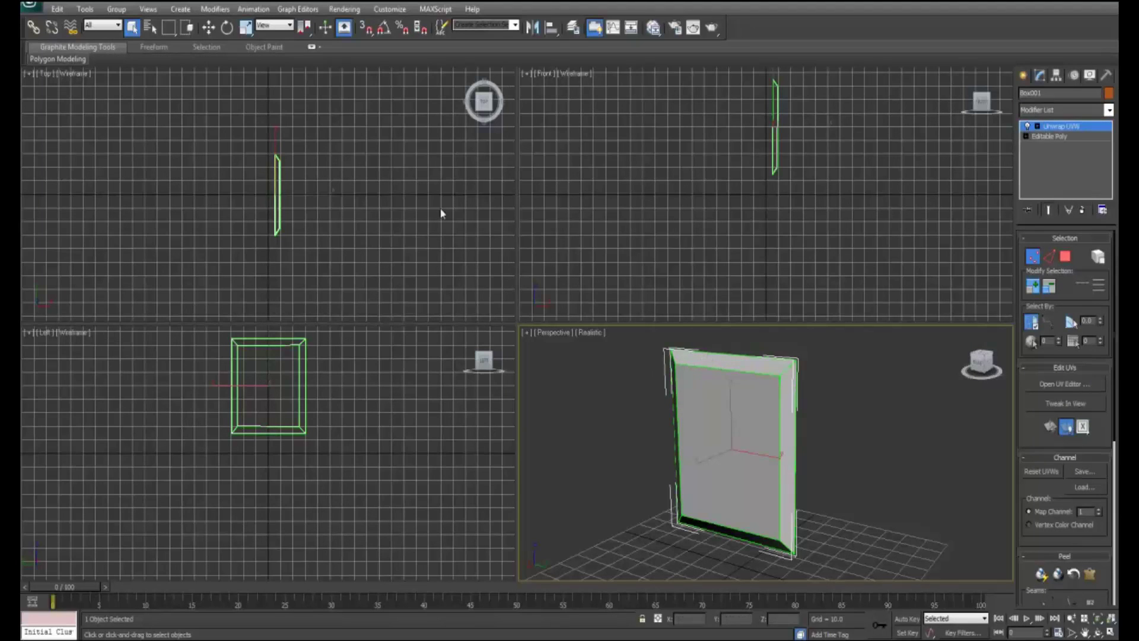
left_click(977, 363)
middle_click_drag(1010, 354, 980, 362, "alt")
left_click(980, 362)
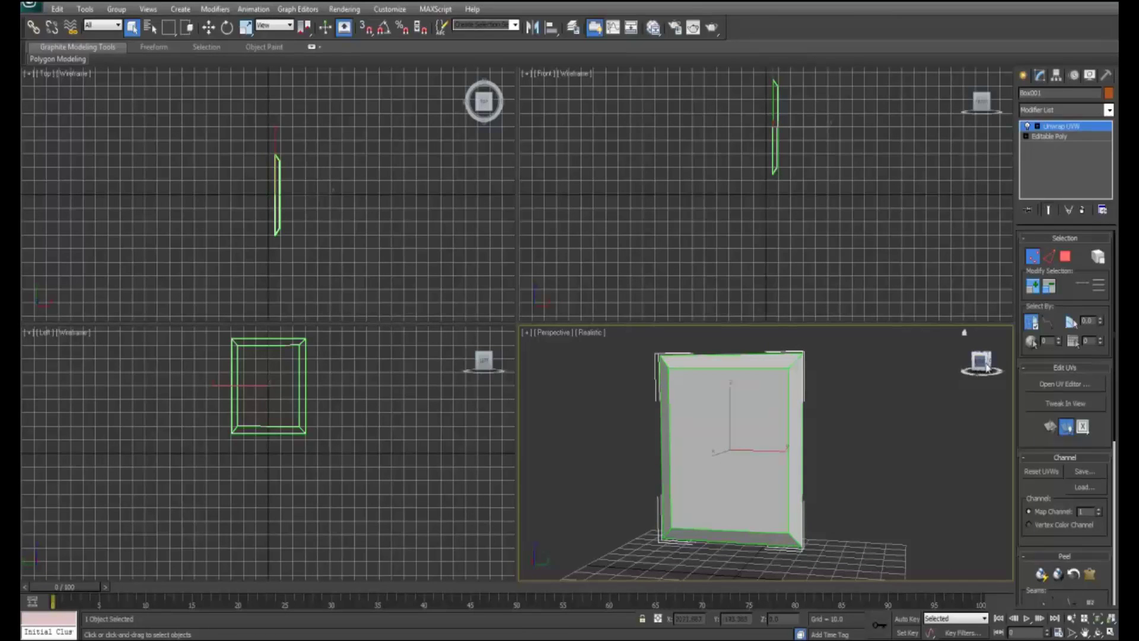
Switch Unwrap UVW to Polygon level and select the frame's top, side and front faces.
left_click(1066, 261)
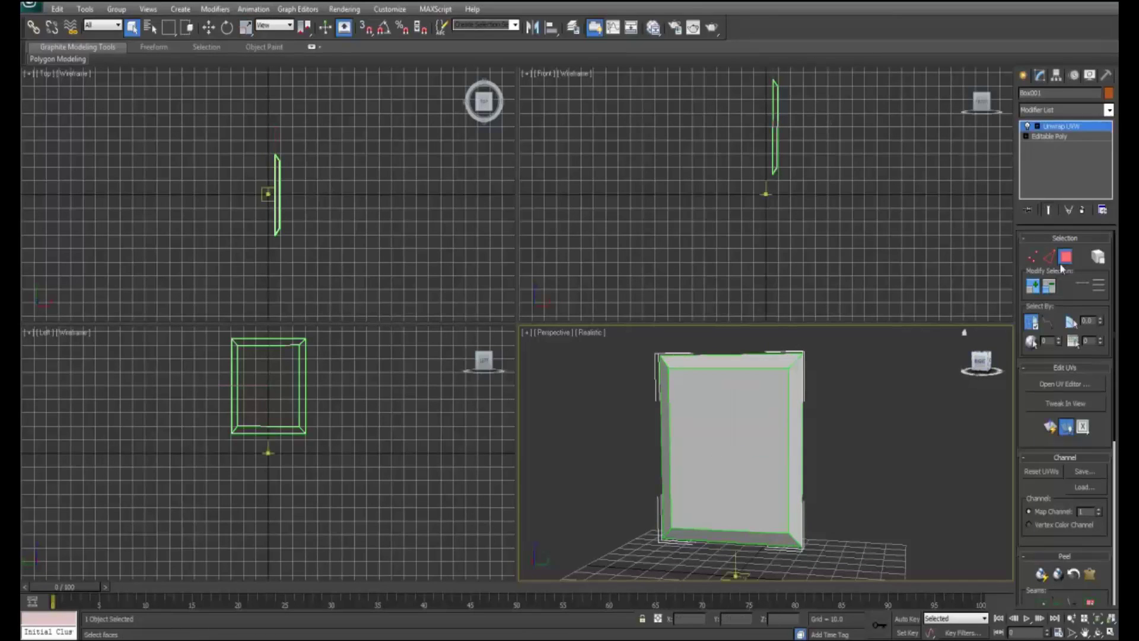
left_click_drag(983, 363, 1006, 373)
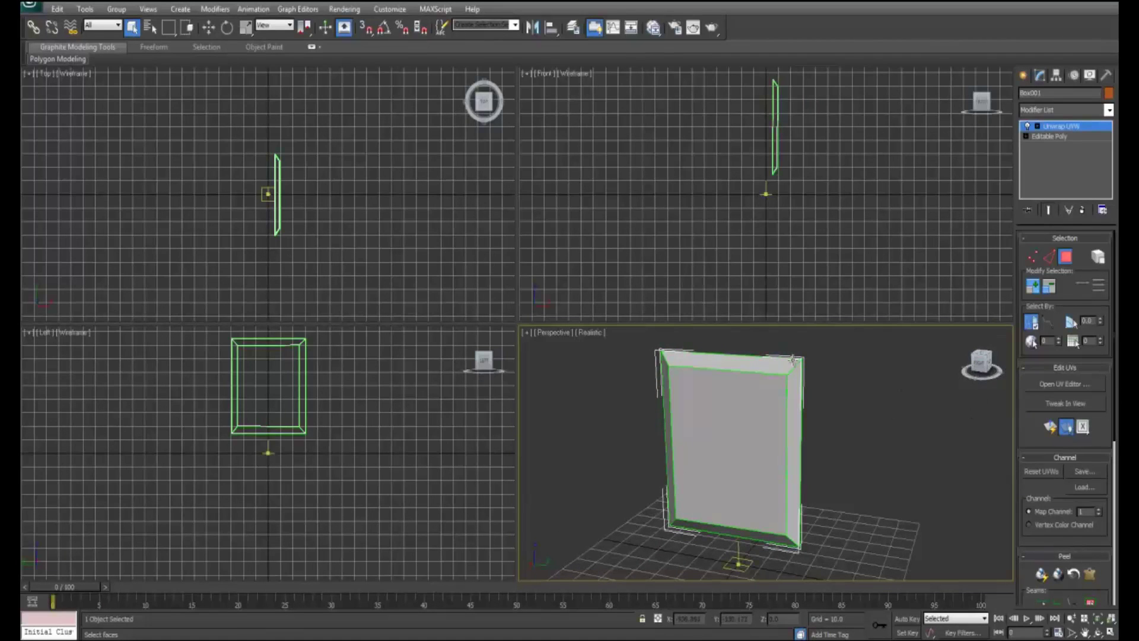
left_click(765, 363)
left_click(791, 395)
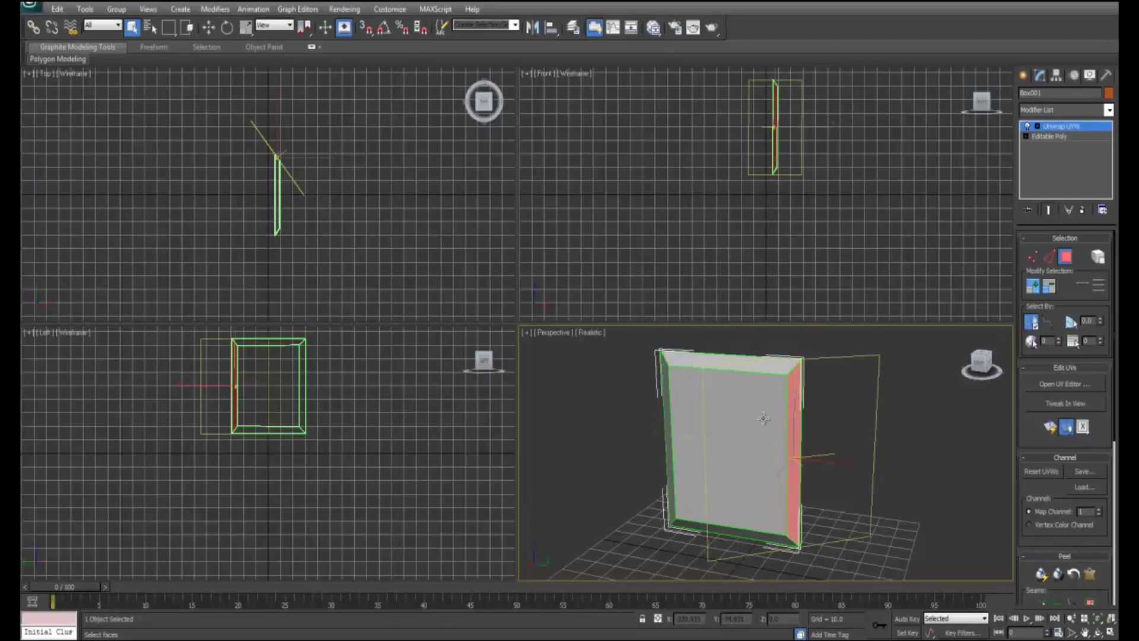
left_click(768, 412)
left_click(778, 368)
left_click(793, 383)
left_click(664, 382)
left_click(730, 366)
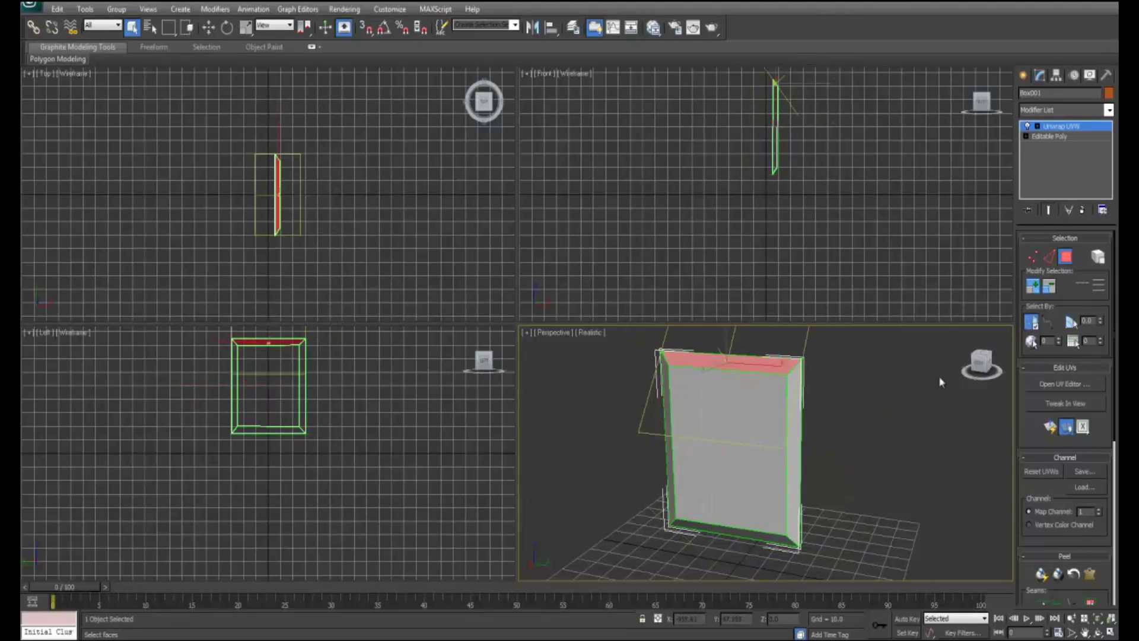
Apply a Box projection to the selected faces and check the mapped face.
left_click_drag(980, 363, 902, 364)
left_click_drag(1114, 429, 1104, 509)
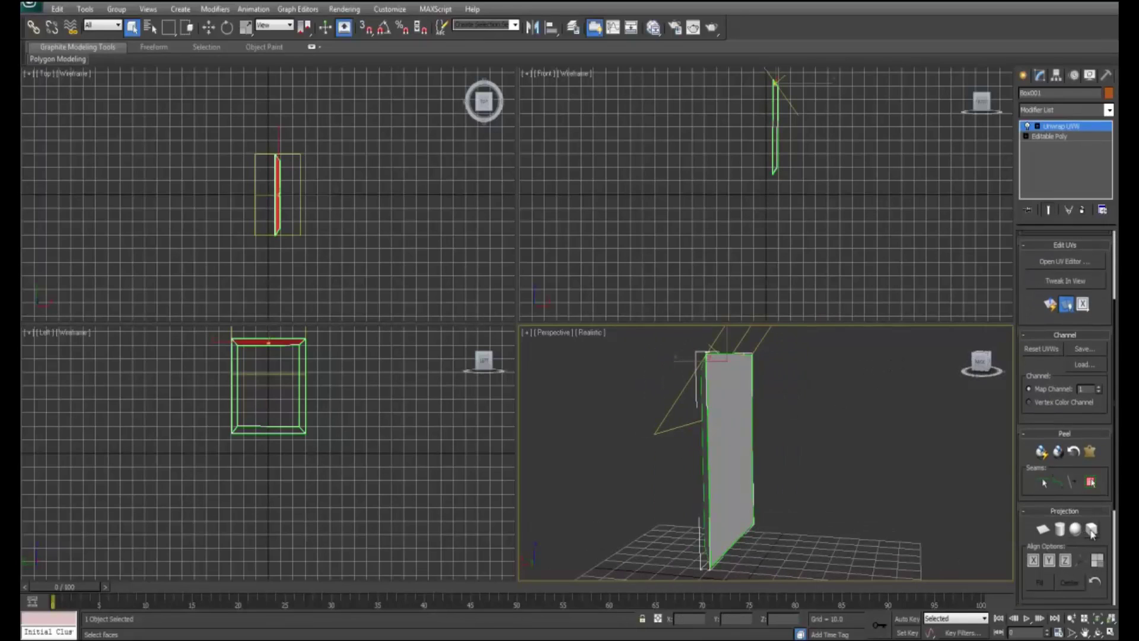
left_click(1092, 530)
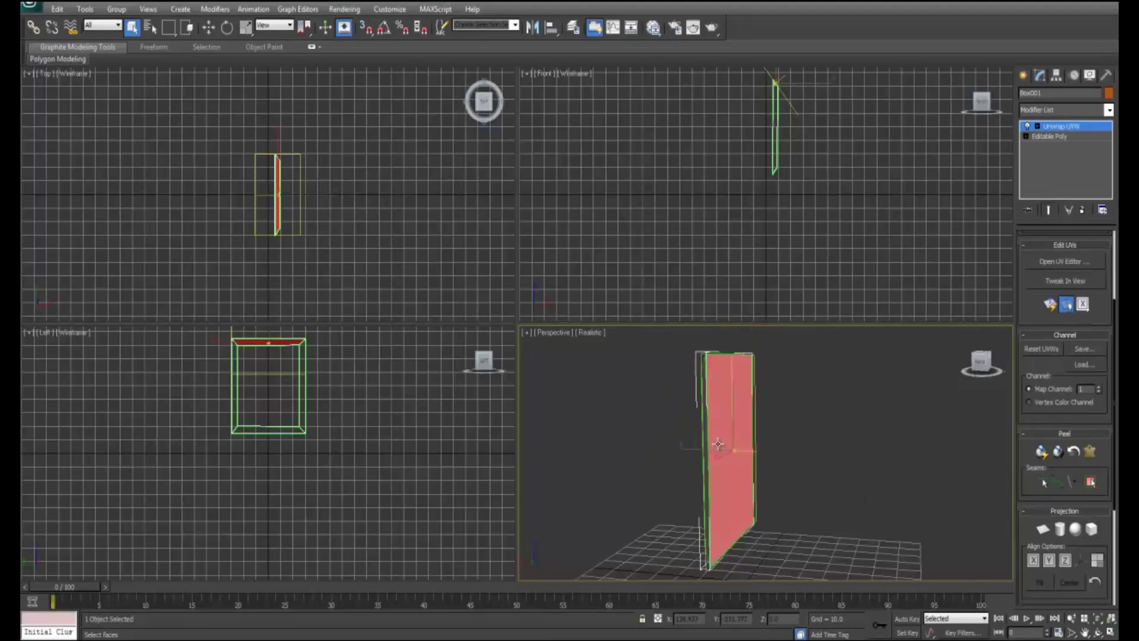
left_click(978, 361)
middle_click_drag(542, 363, 924, 368, "alt")
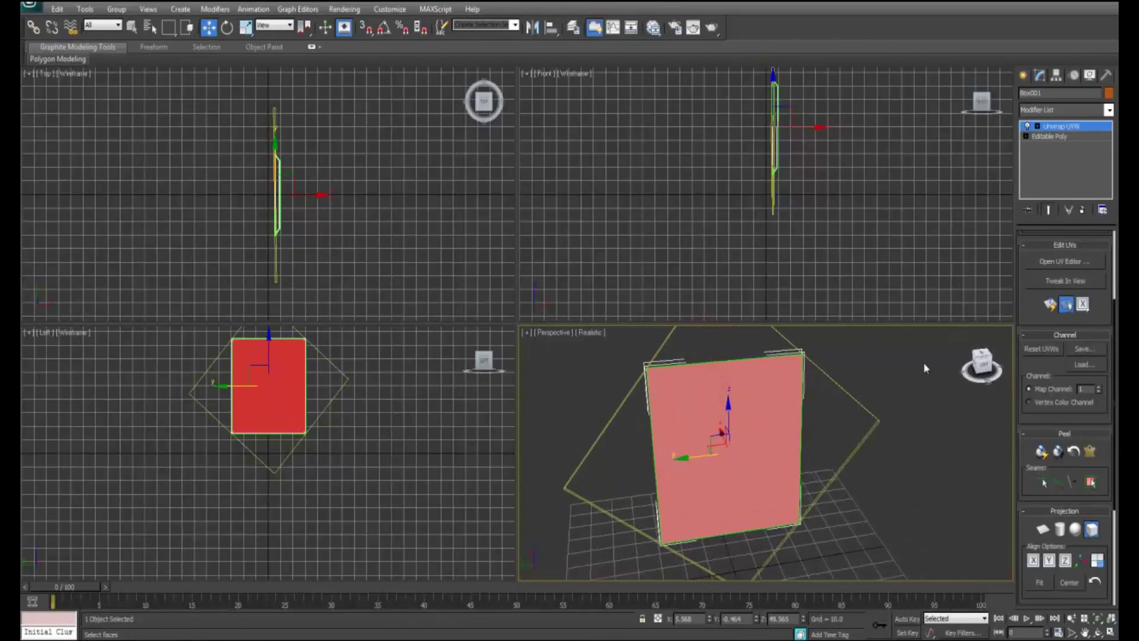
left_click(979, 368)
left_click(979, 363)
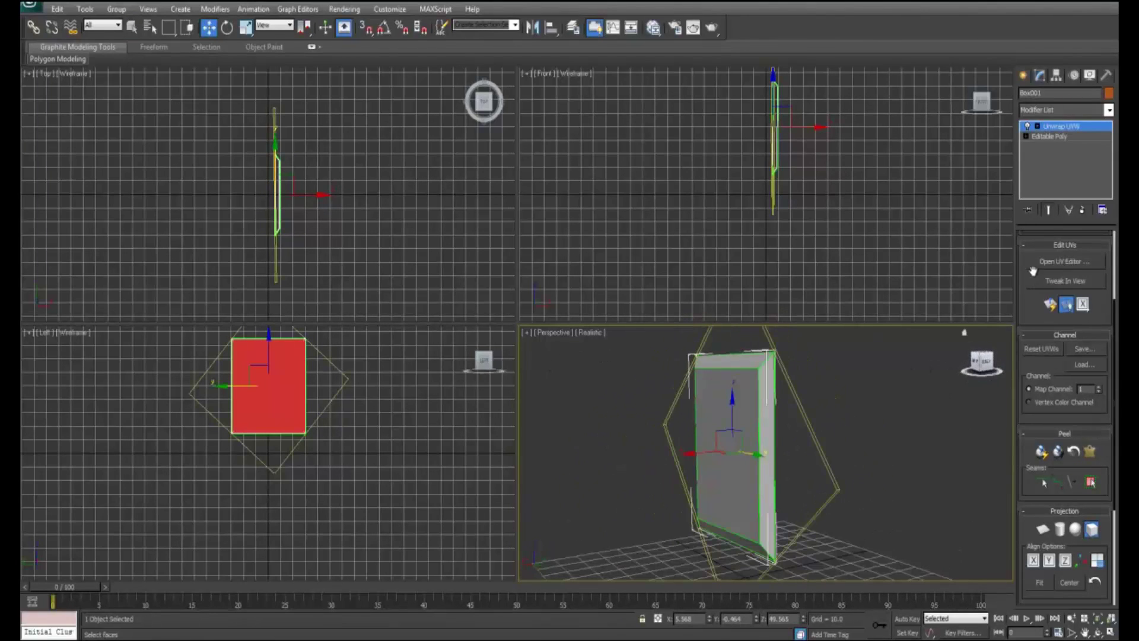
Planar-map the back panel in the UV editor so its UVs fill the checker square.
left_click(1041, 264)
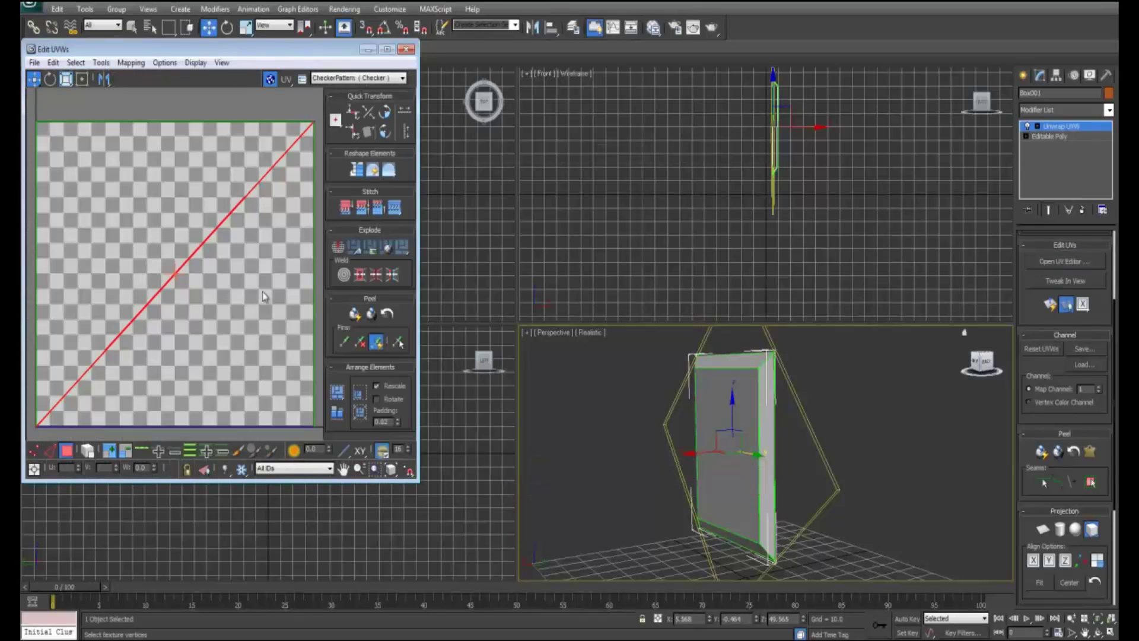
scroll(198, 204, "down", 5)
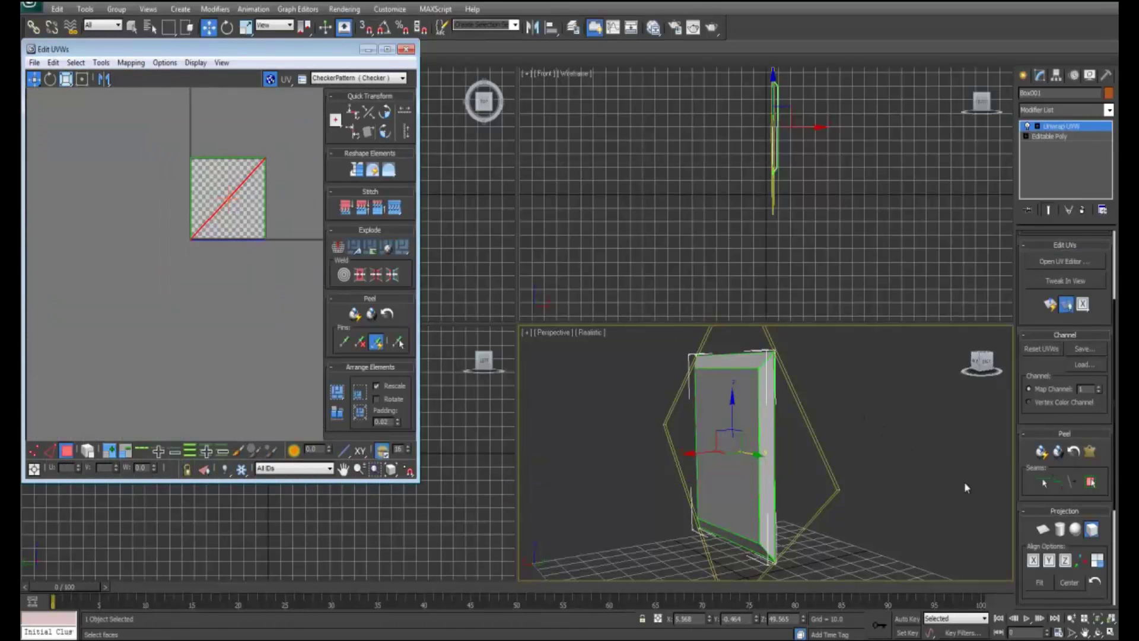
left_click(1037, 530)
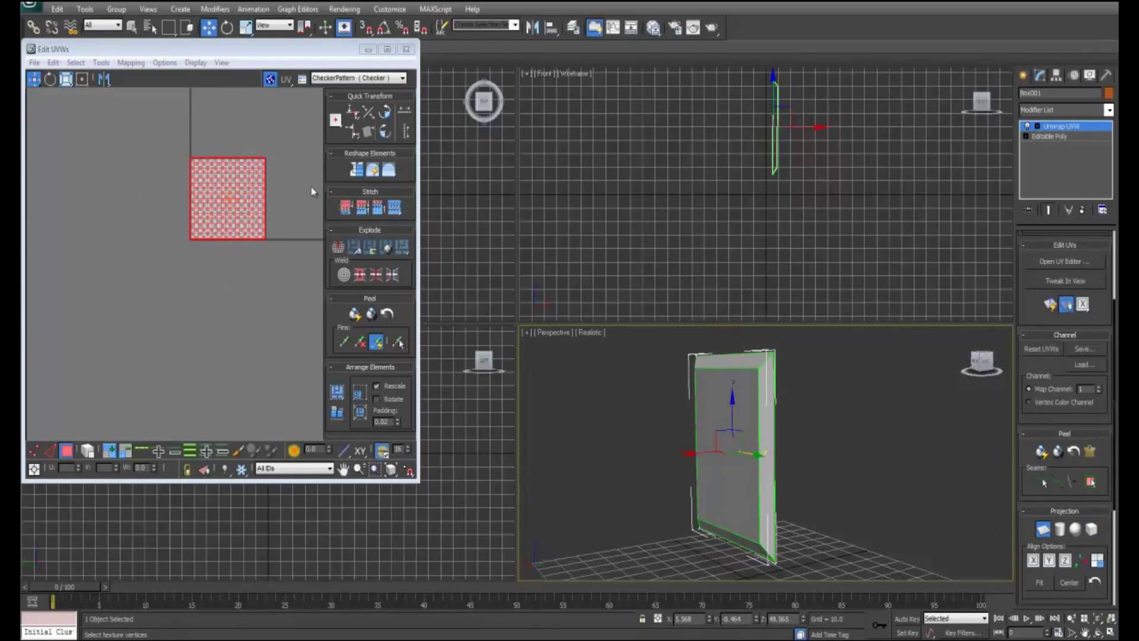
middle_click_drag(300, 158, 254, 237)
scroll(204, 290, "up", 3)
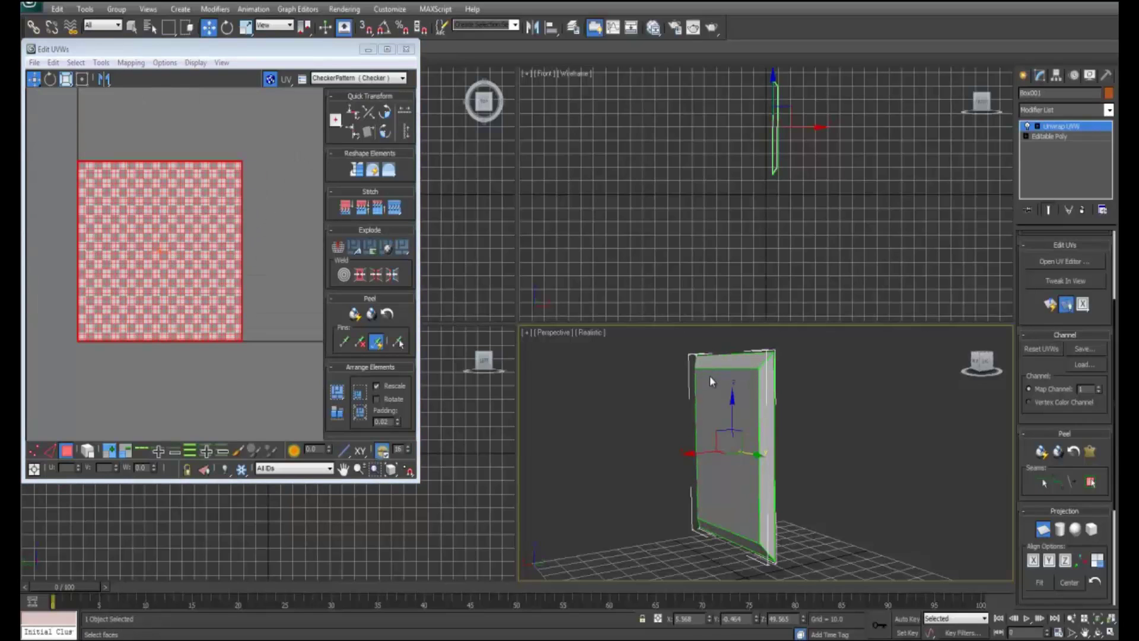
Close the Edit UVWs window to return to the four viewports.
left_click(975, 363)
left_click(406, 48)
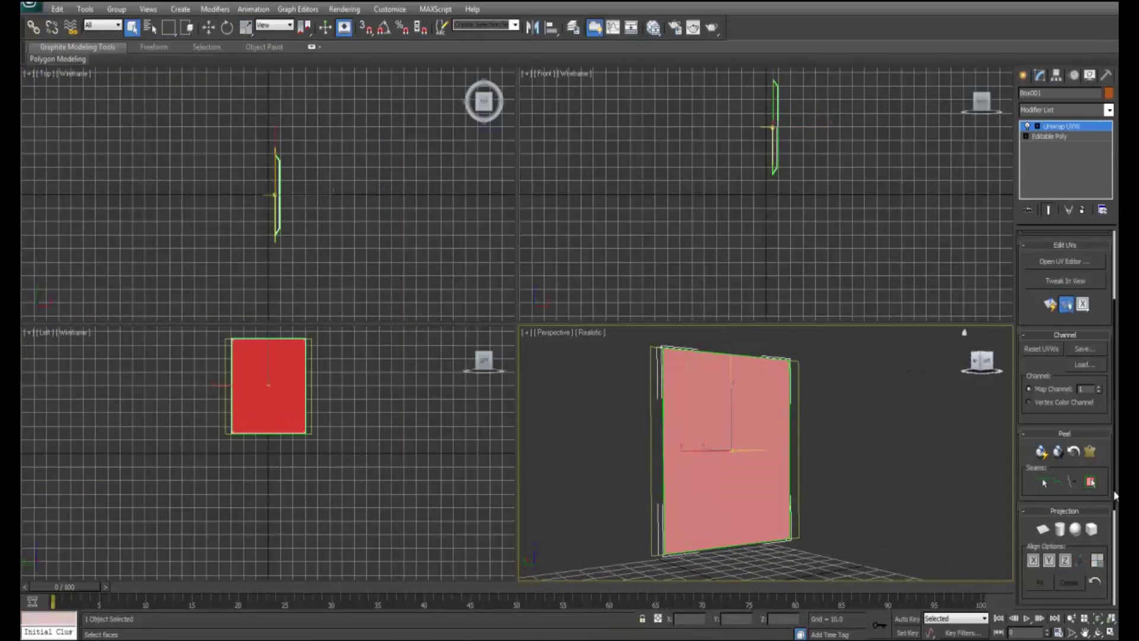
scroll(1114, 494, "up", 3)
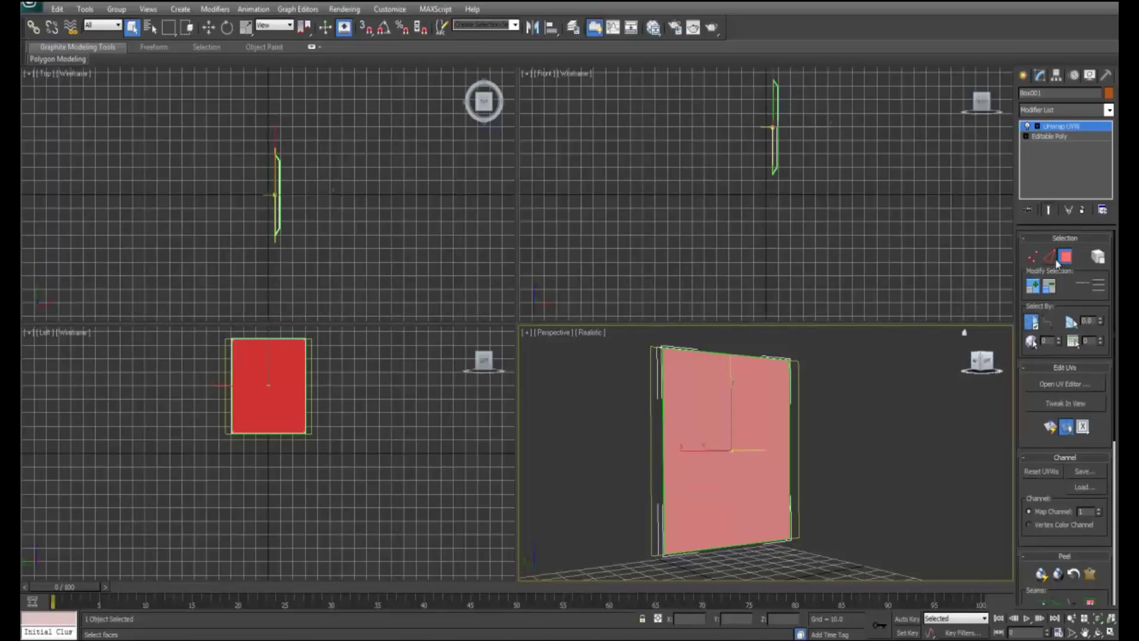
Reopen the UV editor and apply Flatten Mapping with default settings.
left_click(1061, 390)
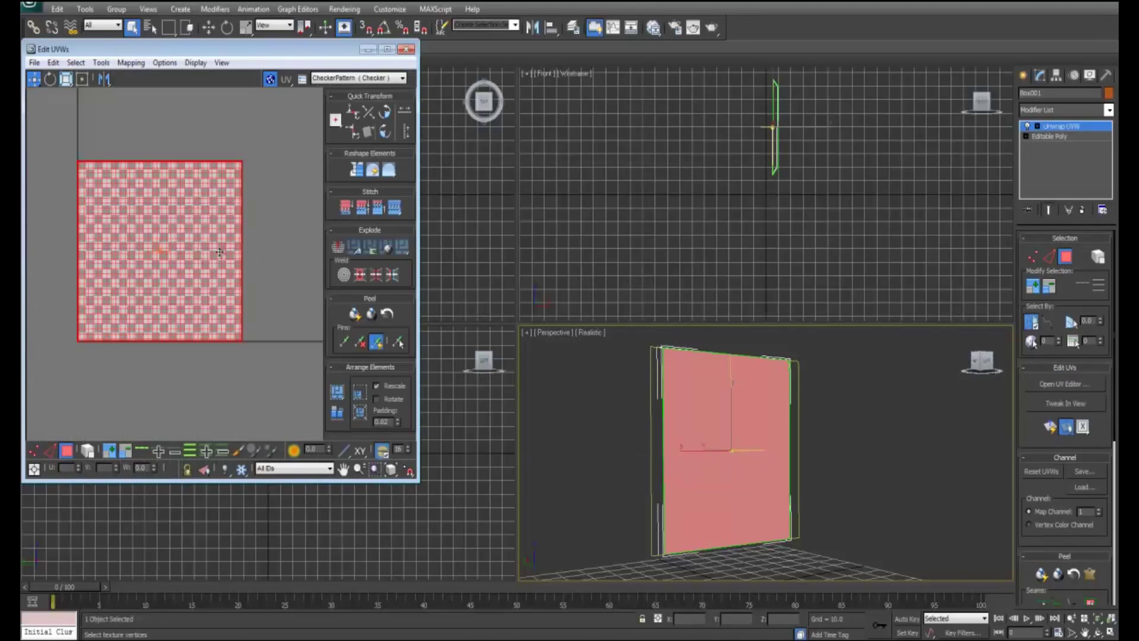
left_click(130, 63)
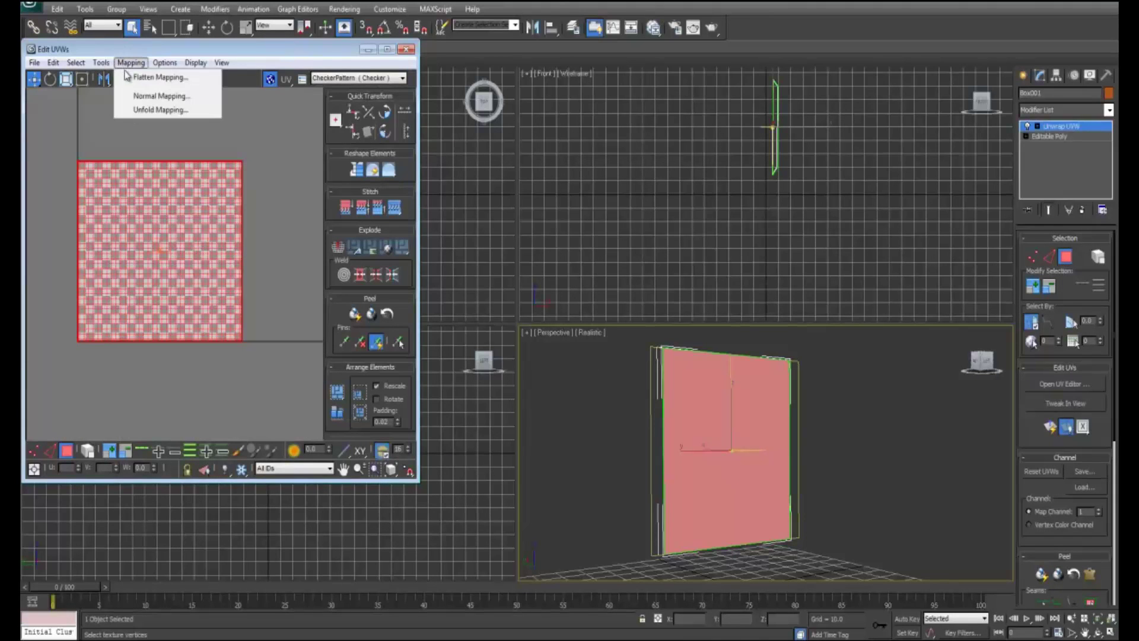
left_click(132, 77)
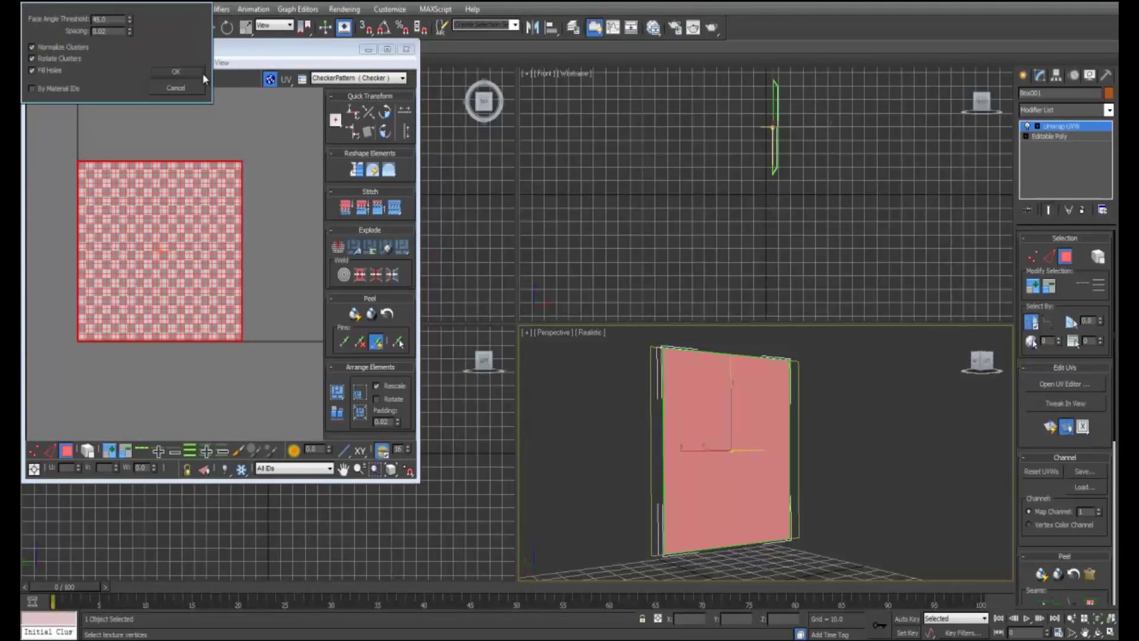
left_click(177, 72)
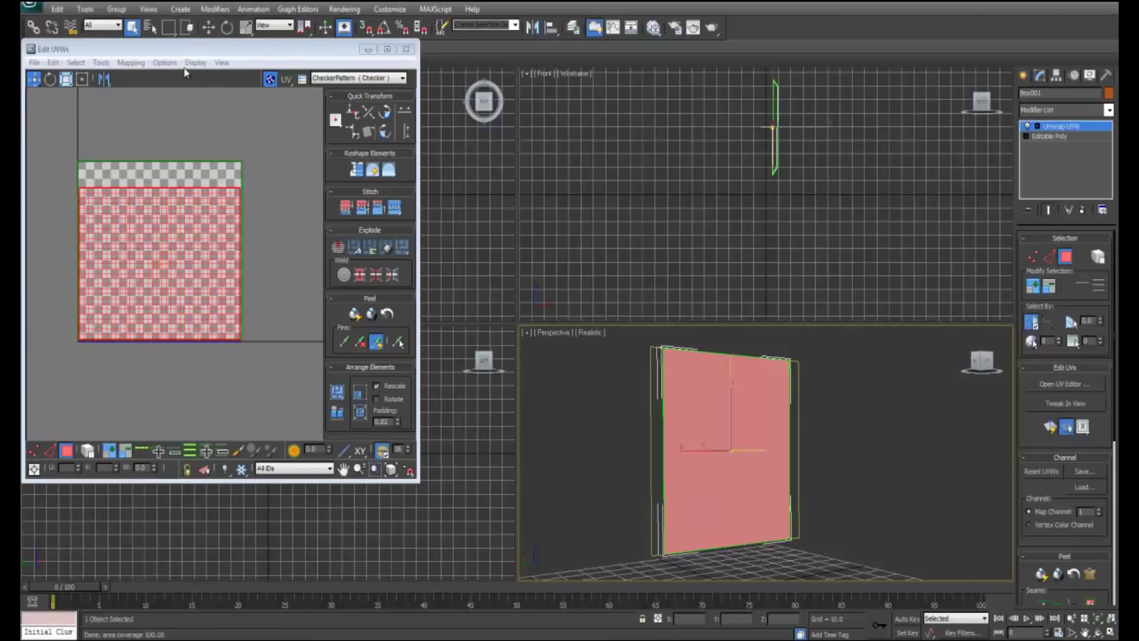
Move the back panel's UV island up above the checker square.
left_click_drag(225, 53, 427, 105)
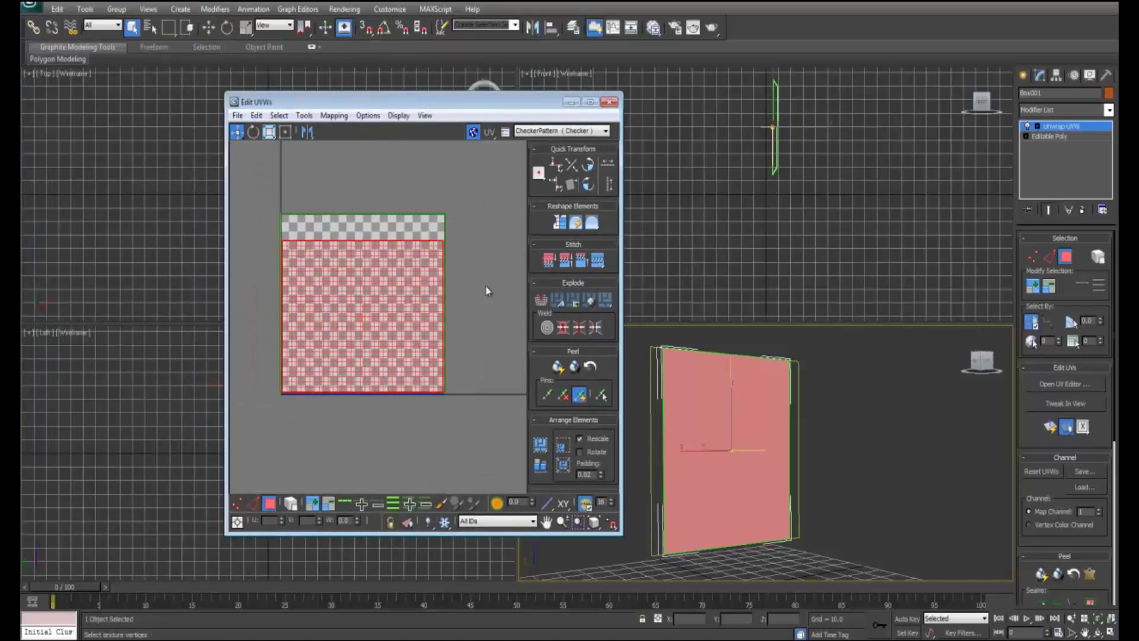
middle_click_drag(464, 253, 447, 337)
left_click_drag(373, 388, 379, 200)
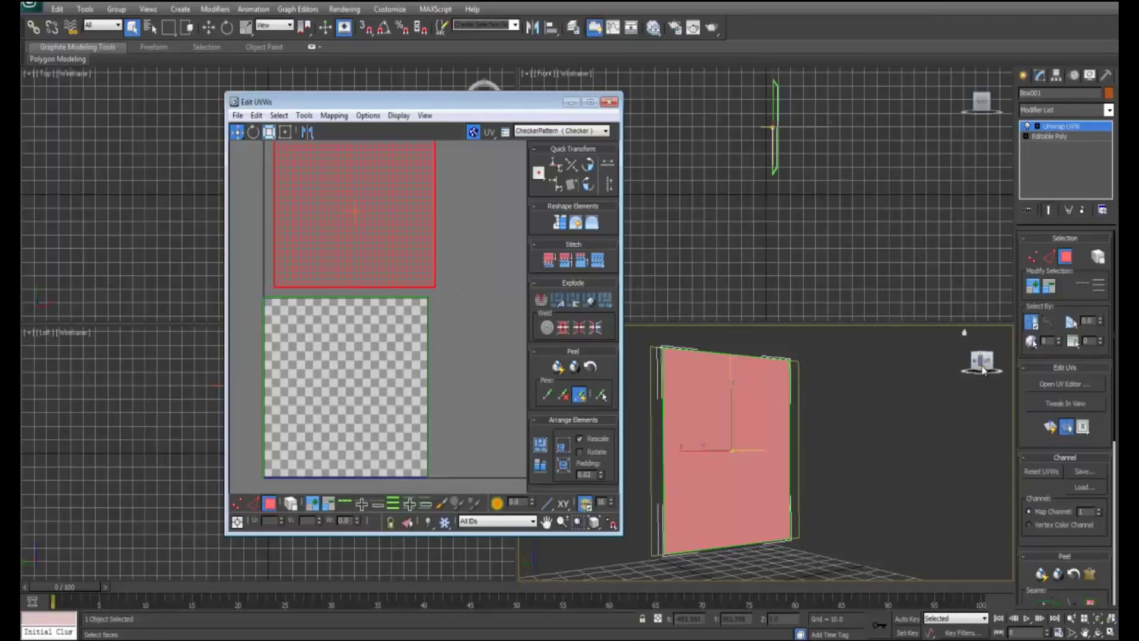
Flatten the frame's side face UVs and move the island to the upper right.
left_click_drag(973, 347, 804, 407)
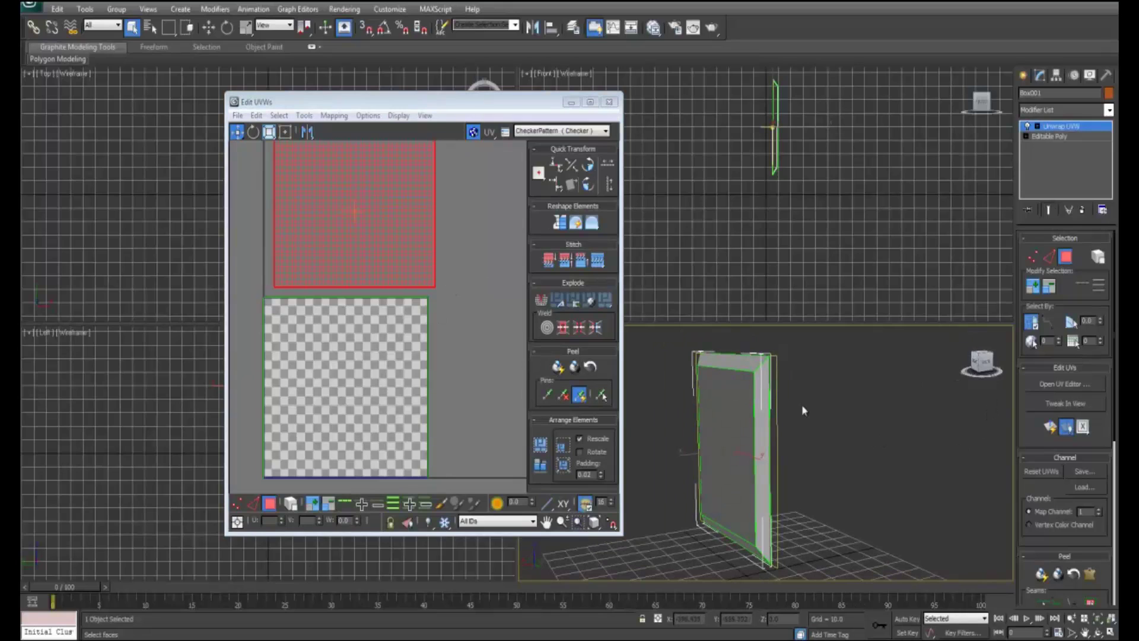
left_click(763, 398)
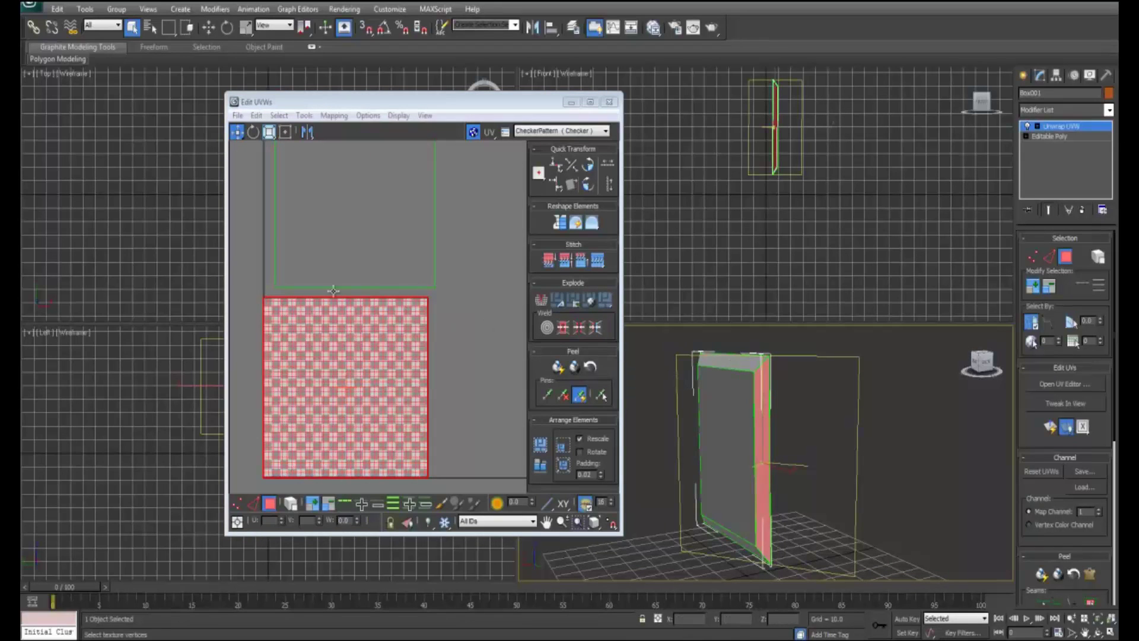
left_click(332, 116)
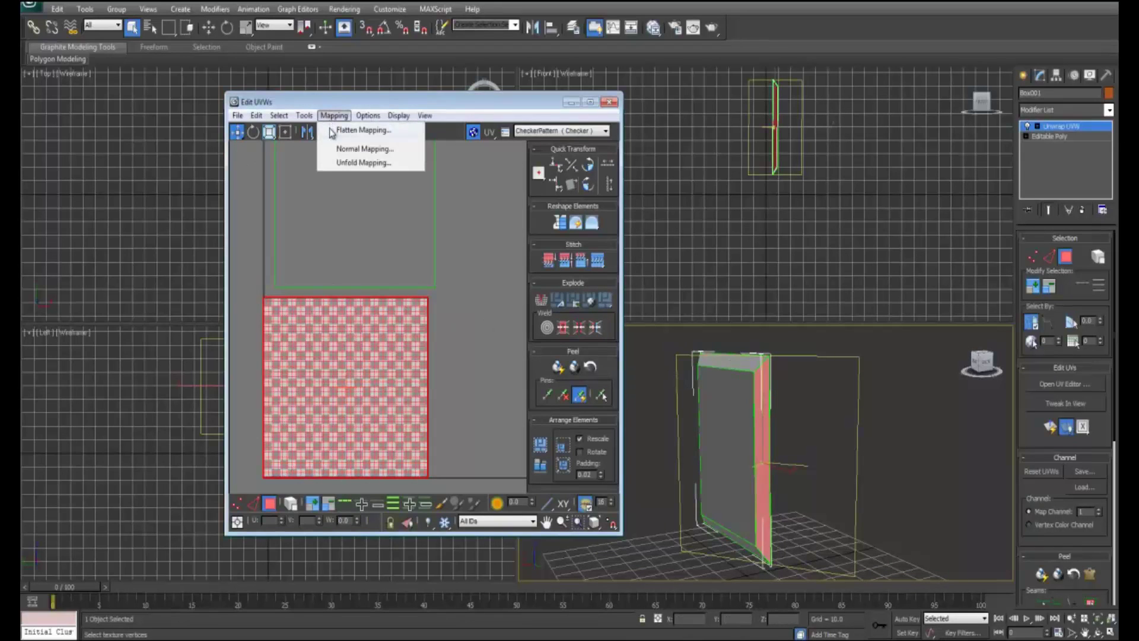
left_click(356, 130)
left_click(176, 72)
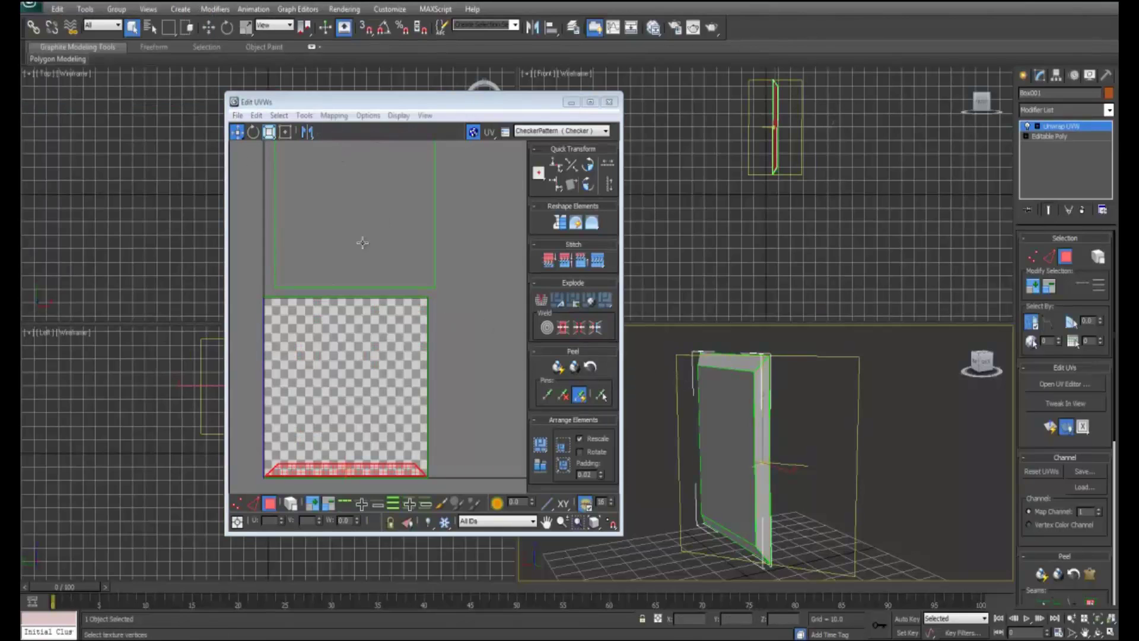
left_click_drag(348, 471, 525, 243)
Flatten the top face's UVs and move its strip off the main square.
left_click(734, 361)
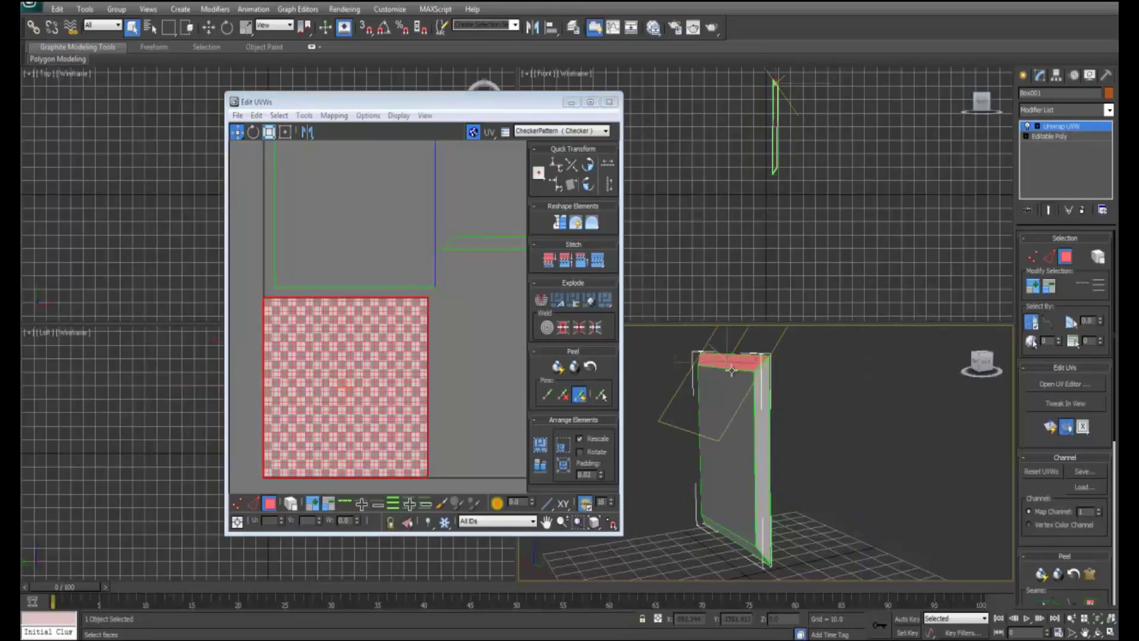
left_click(335, 116)
left_click(339, 127)
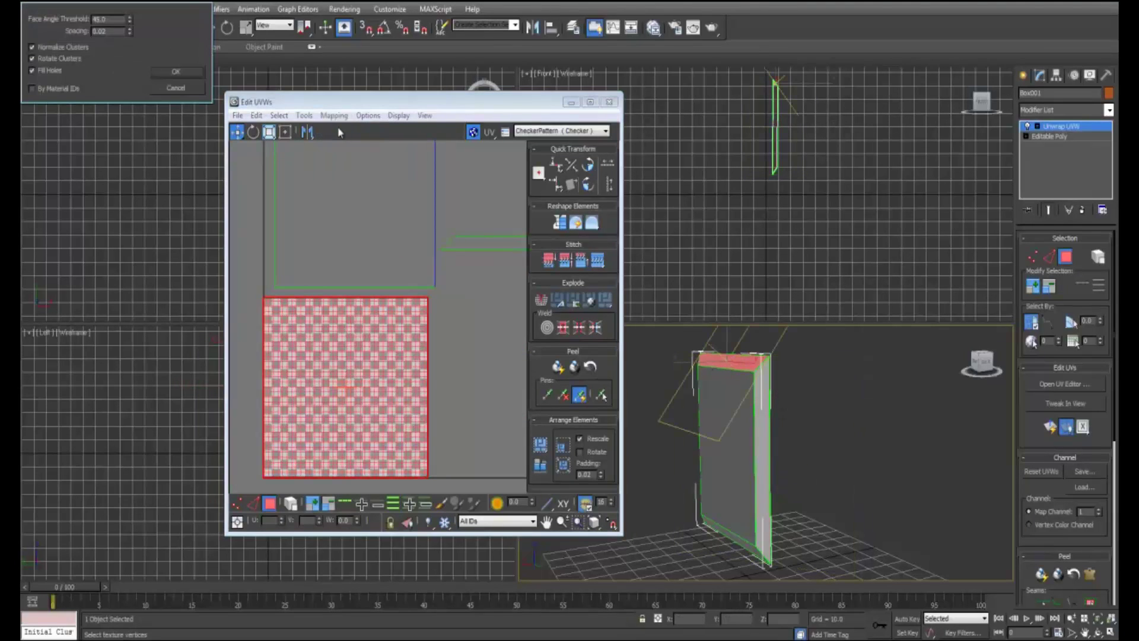
left_click(176, 72)
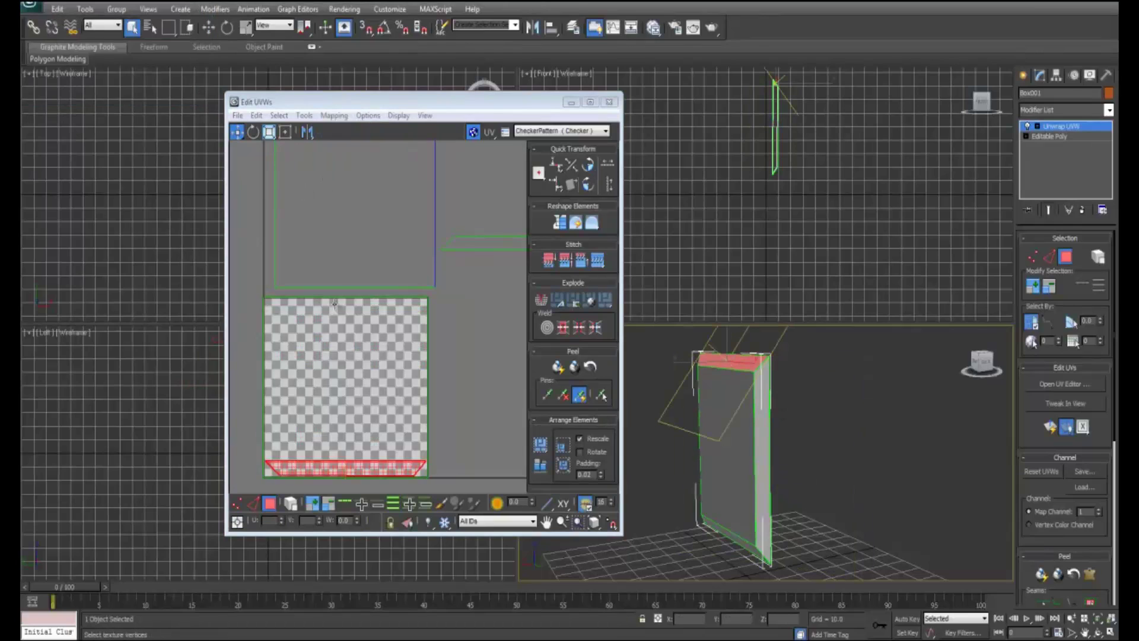
left_click_drag(315, 464, 491, 260)
left_click(448, 358)
Select the thin right face and big front face and flatten their UVs.
left_click(756, 528)
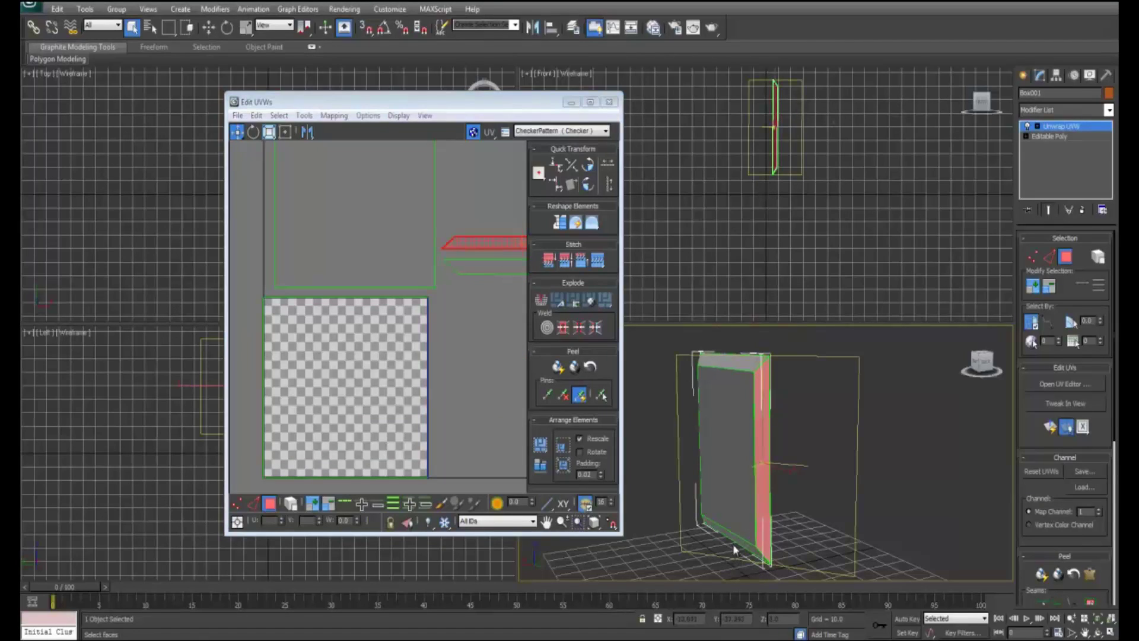
left_click(730, 537)
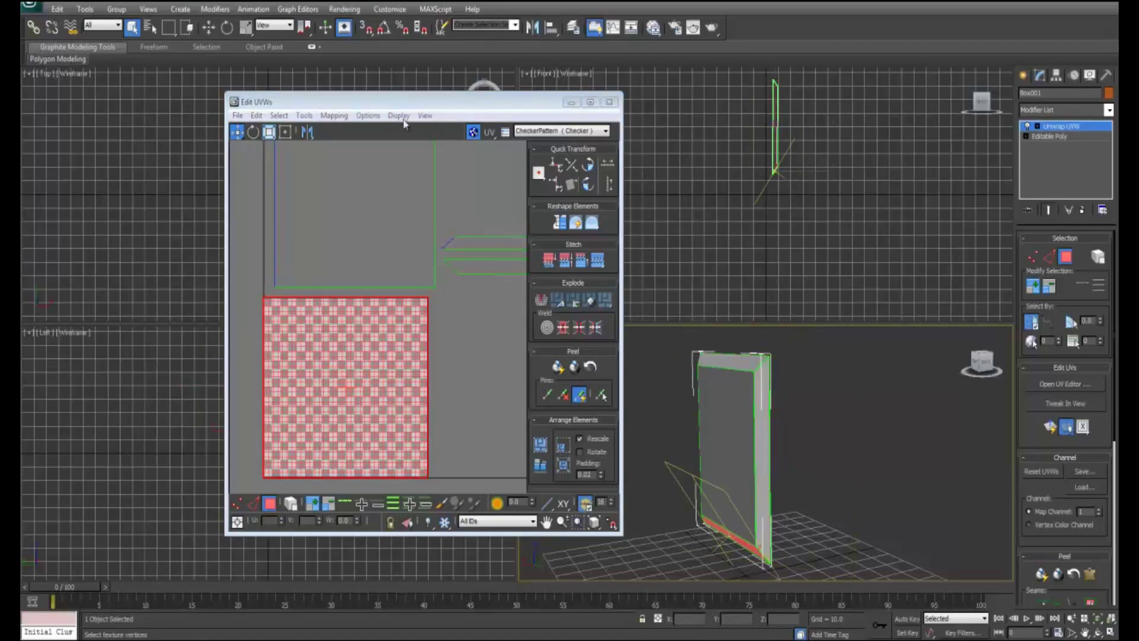
left_click(334, 115)
left_click(333, 129)
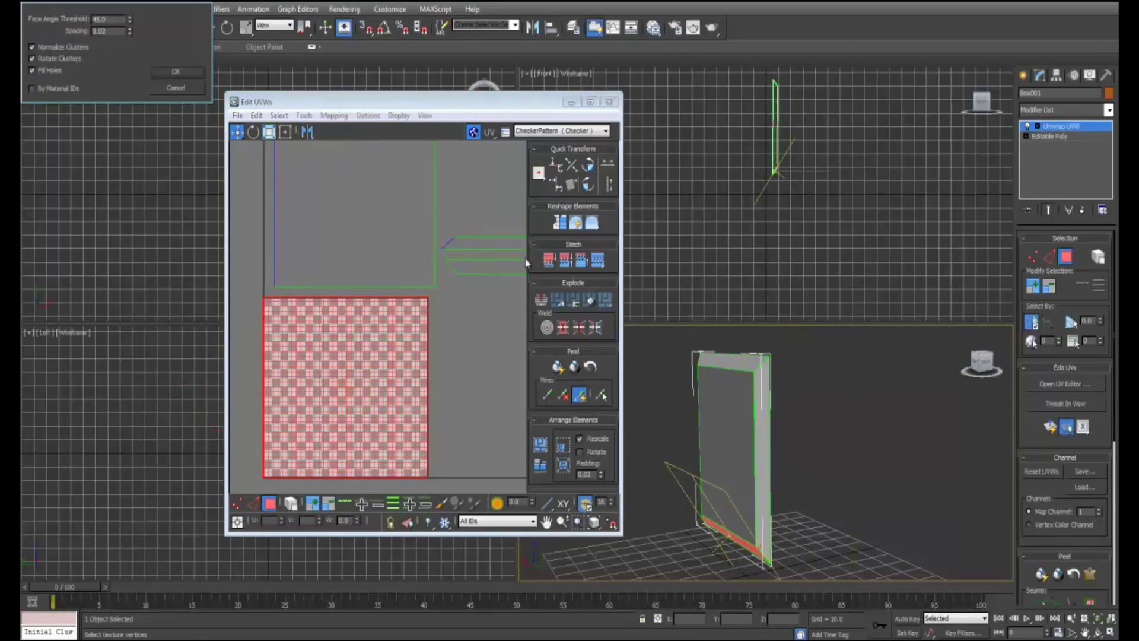
left_click(175, 72)
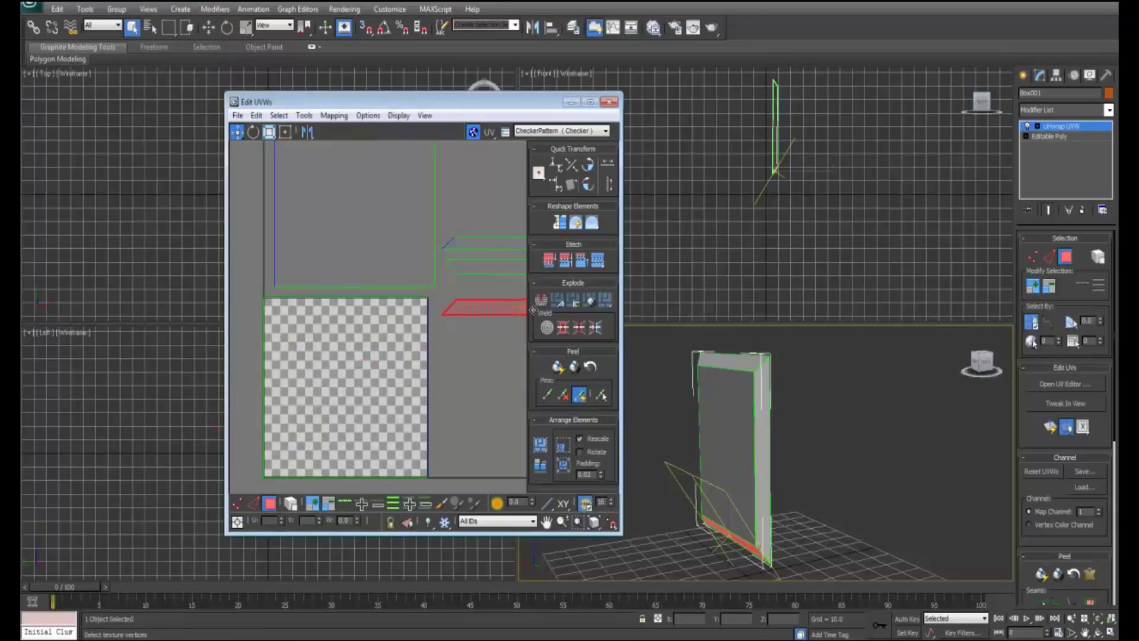
Flatten the left face's UVs, move its strip off the square, and select the front face.
left_click(979, 373)
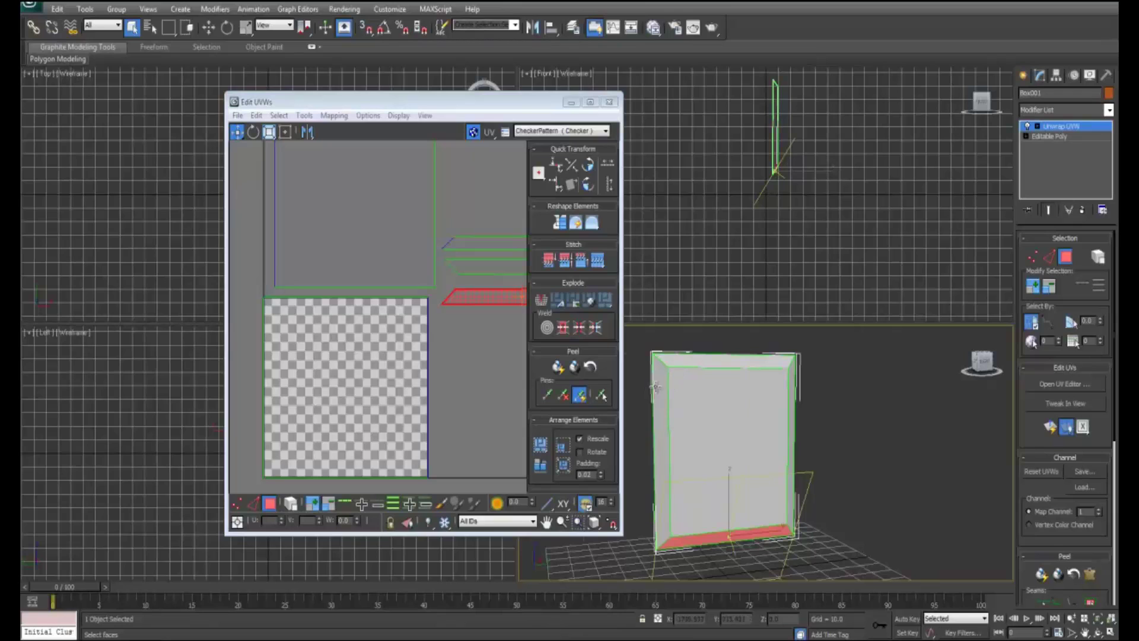
left_click(657, 395)
left_click(334, 115)
left_click(352, 131)
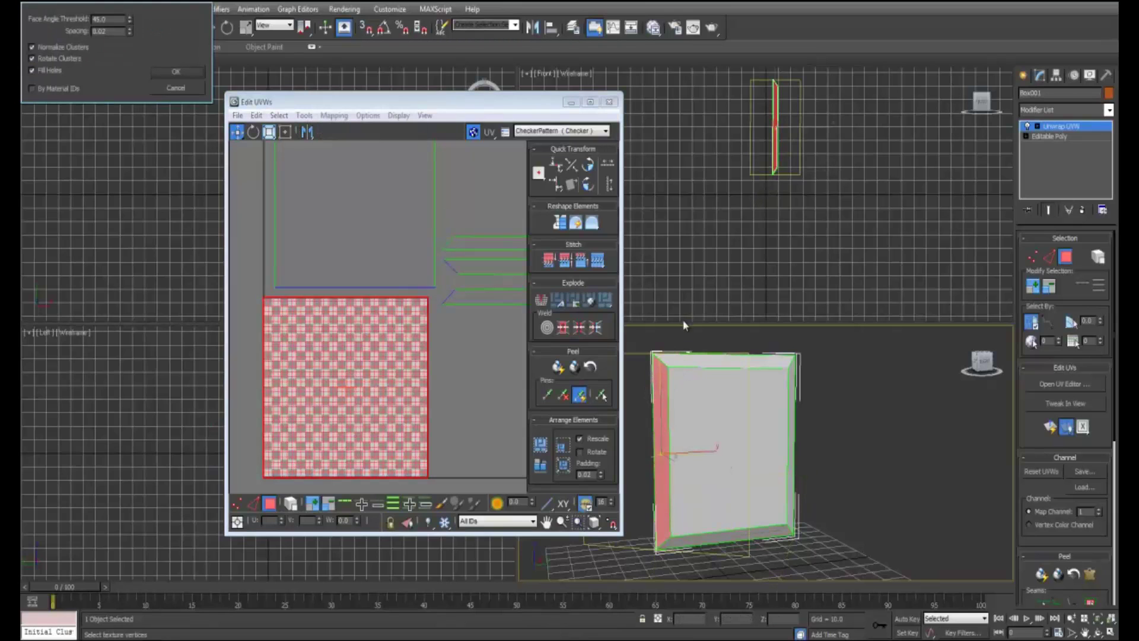
left_click(174, 74)
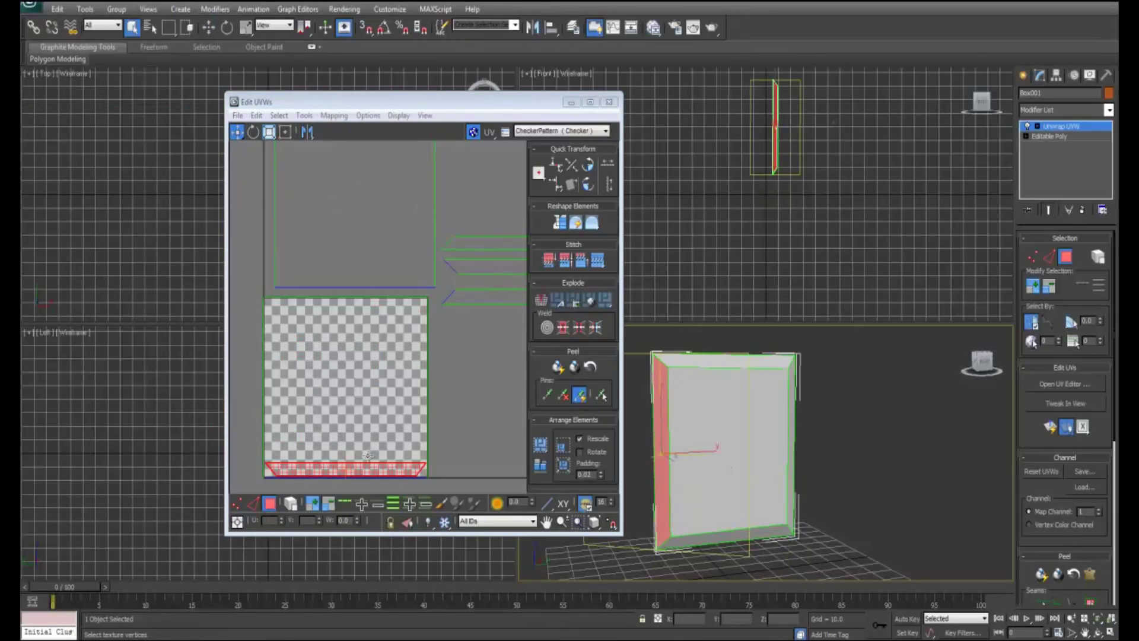
left_click_drag(364, 465, 504, 330)
left_click(679, 394)
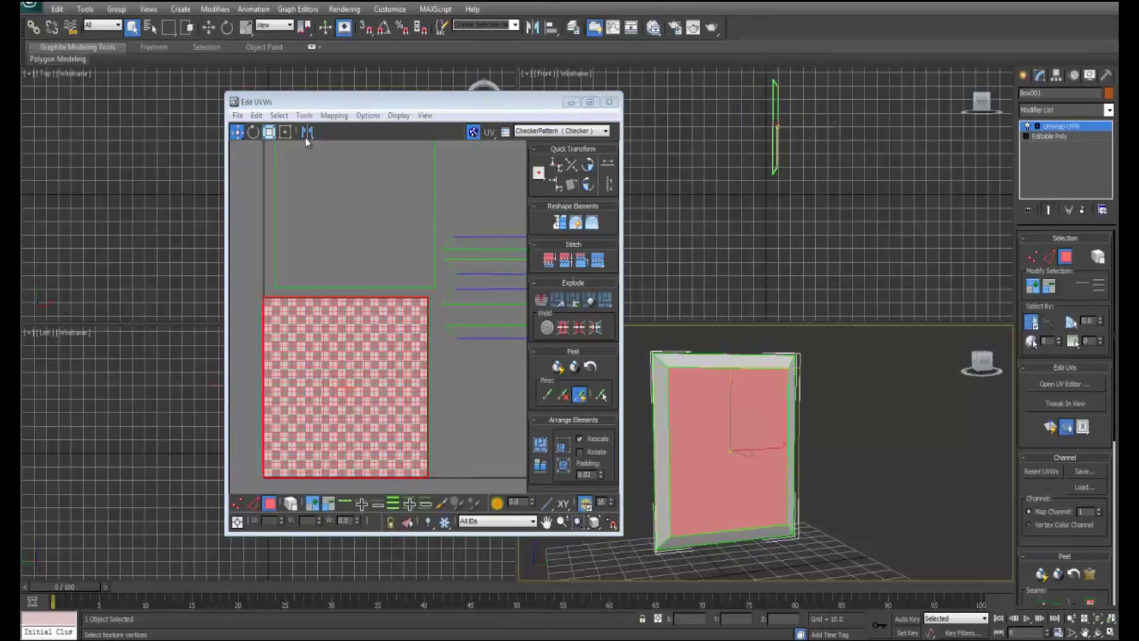
Flatten the front face's UVs and select the top-left UV cluster.
left_click(326, 116)
left_click(350, 126)
left_click(176, 71)
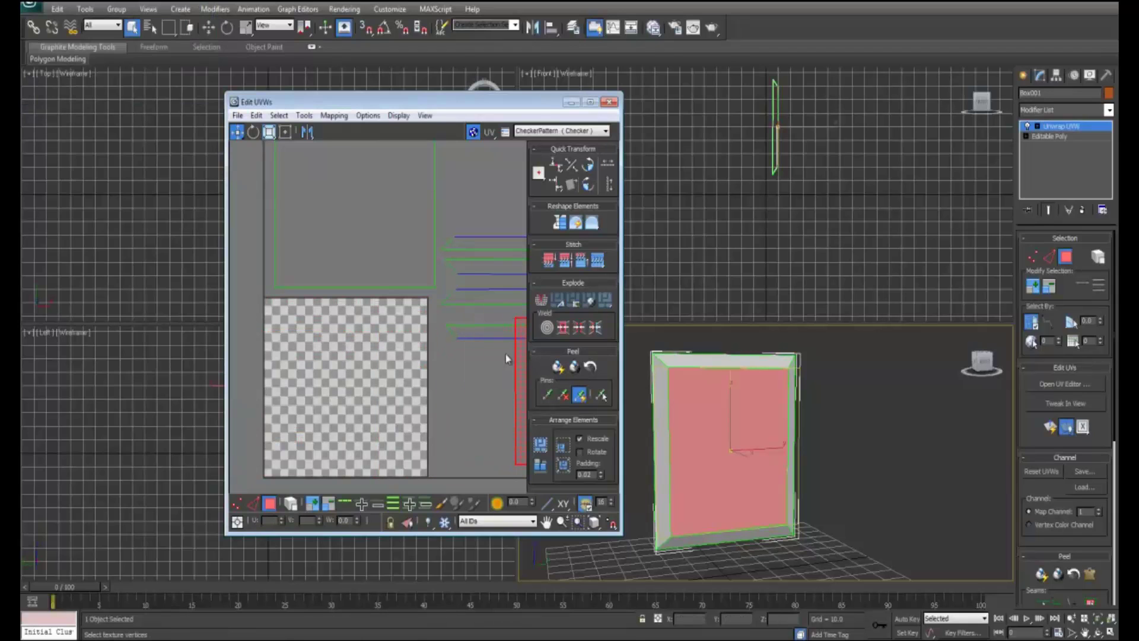
left_click(335, 245)
middle_click_drag(460, 196, 420, 247)
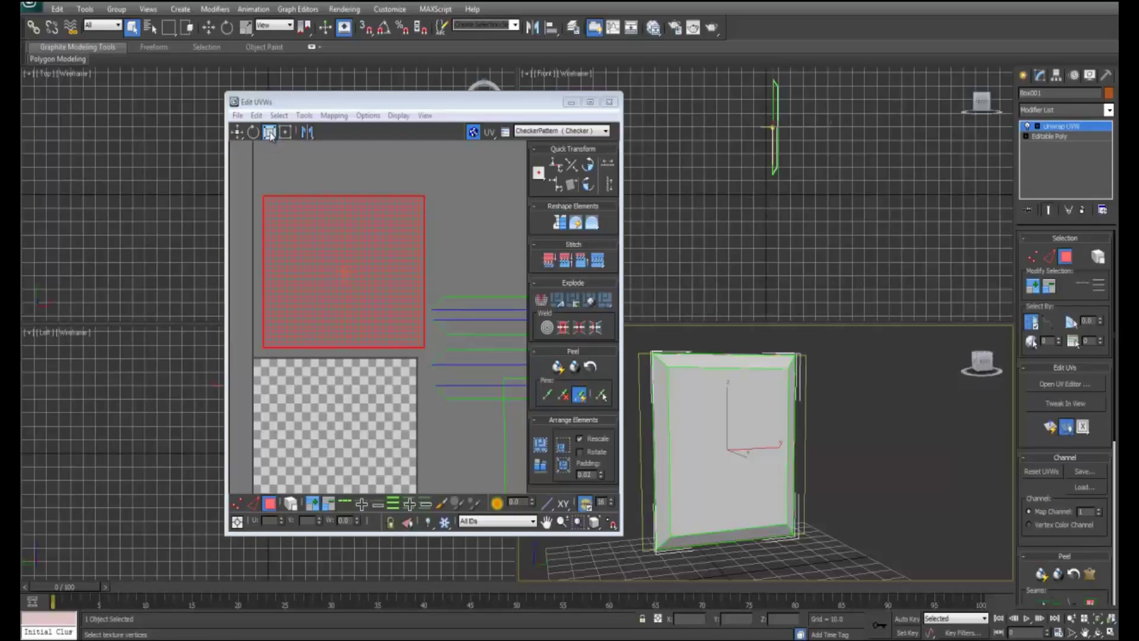
Scale the red UV shell down and fit it into the square's bottom-right quarter.
left_click(272, 134)
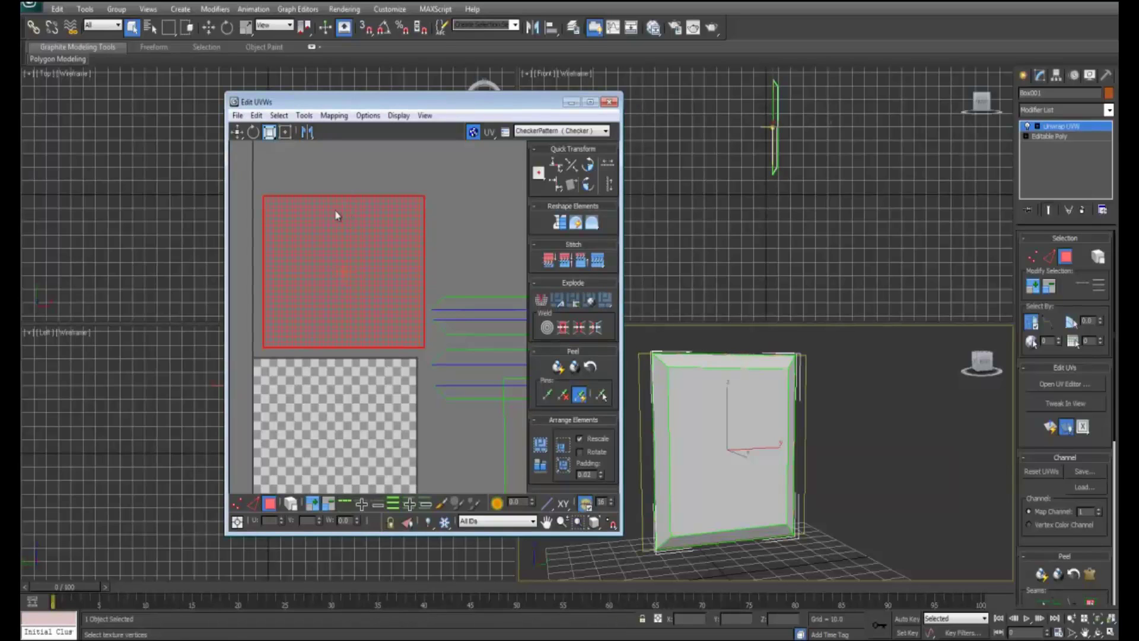
mouse_move(338, 212)
left_mouse_down()
mouse_move(337, 246)
mouse_move(360, 247)
mouse_move(333, 246)
mouse_move(333, 231)
left_mouse_up()
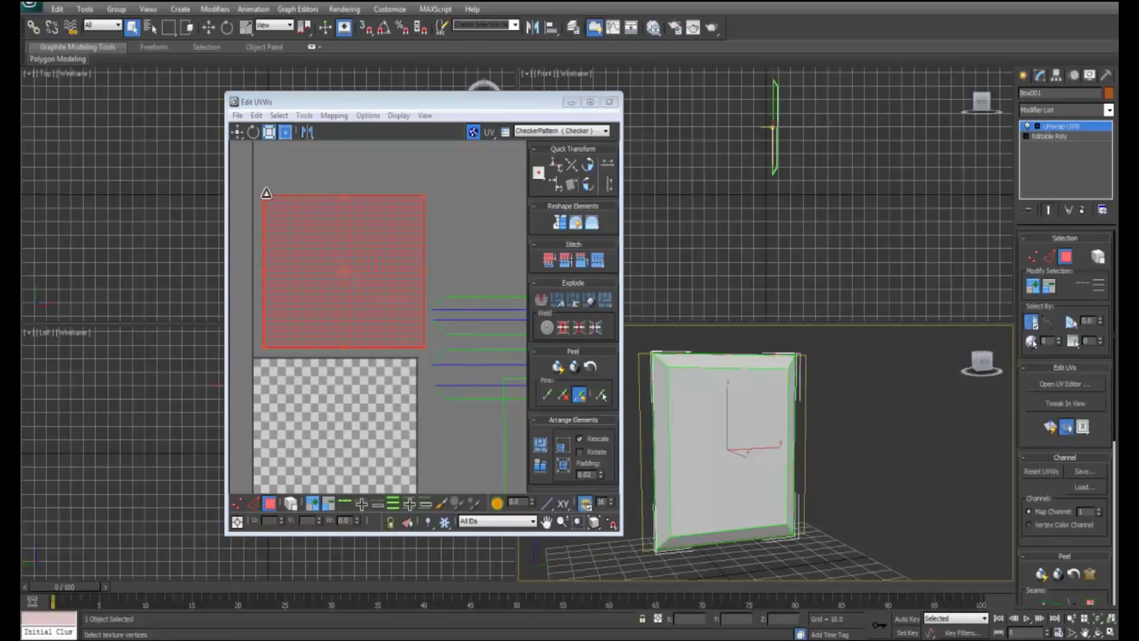
left_click_drag(282, 207, 275, 353)
scroll(320, 293, "down", 2)
middle_click_drag(323, 290, 326, 229)
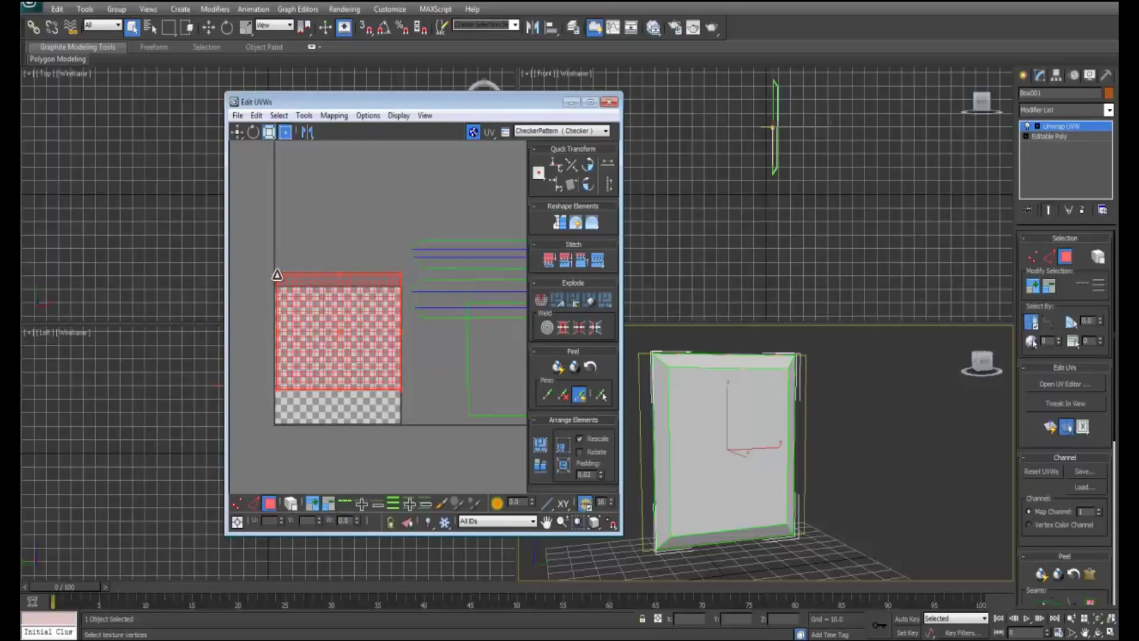
left_click_drag(277, 271, 367, 392)
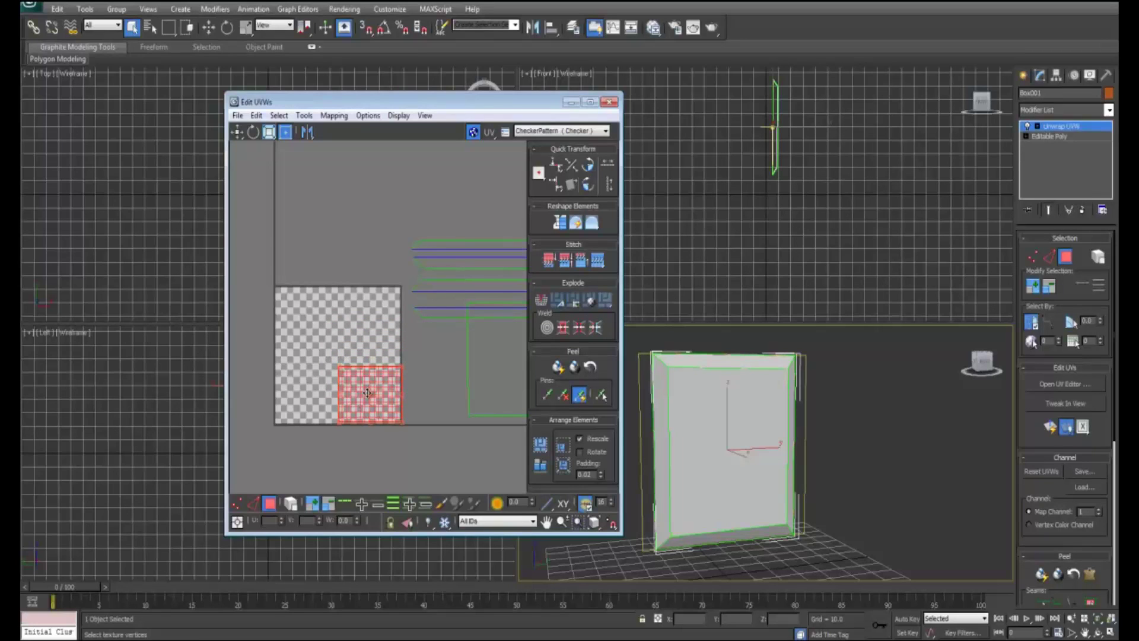
Move the front face's shell into the checker square and shrink it to the top-left quarter.
left_click(468, 349)
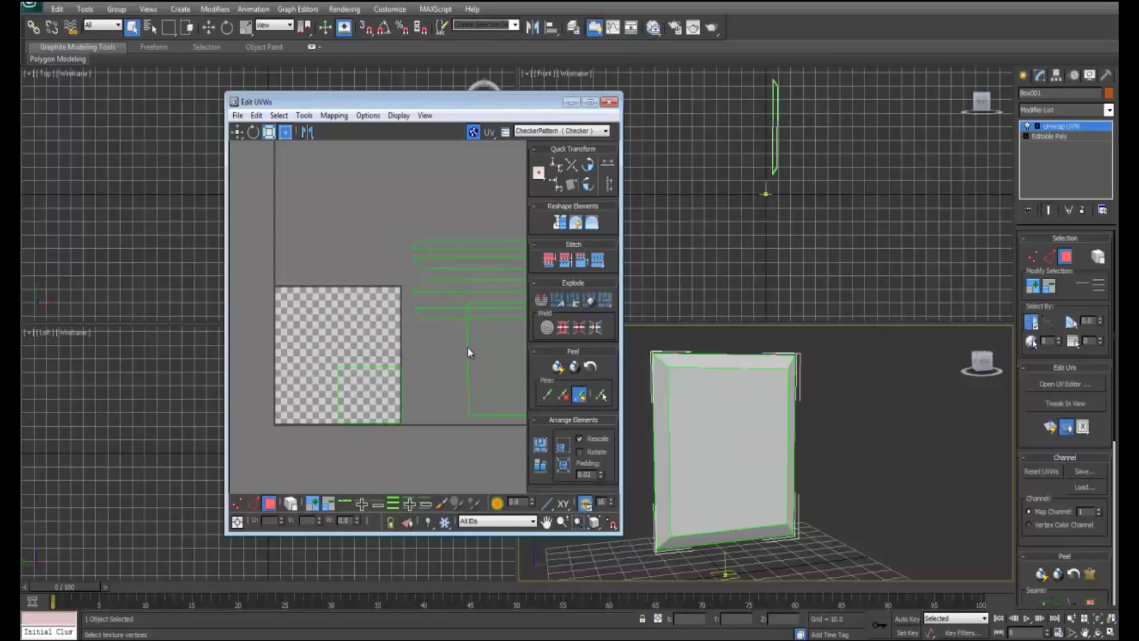
left_click(487, 345)
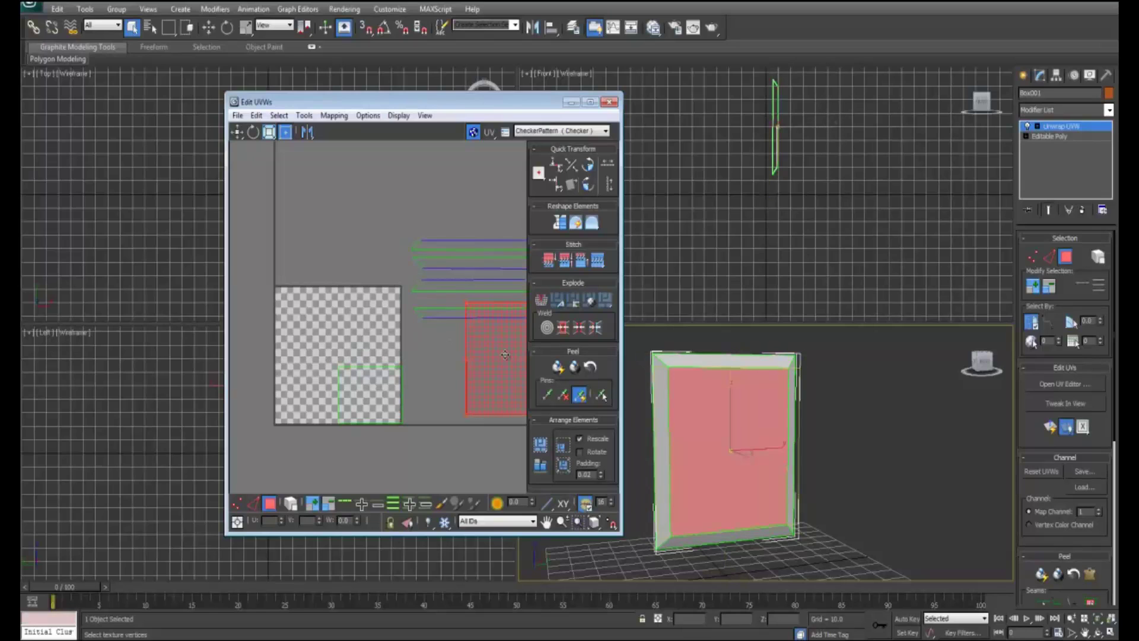
left_click_drag(487, 346, 316, 342)
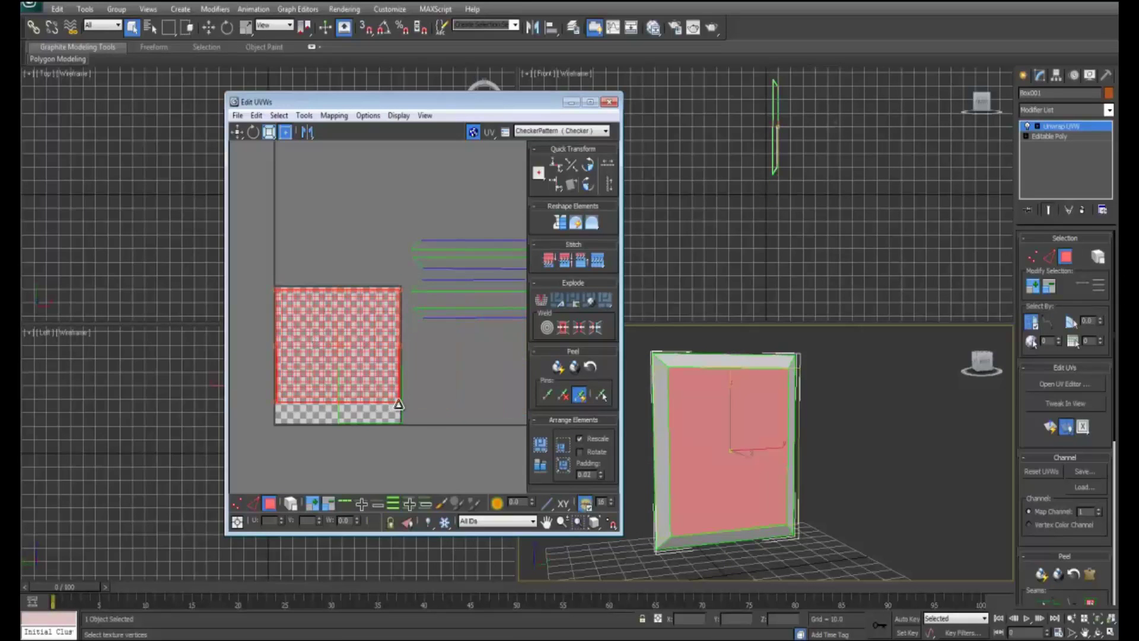
left_click_drag(400, 402, 372, 318)
Move the four thin strip shells, including top and right-side strips, onto the square's bottom.
left_click(374, 391)
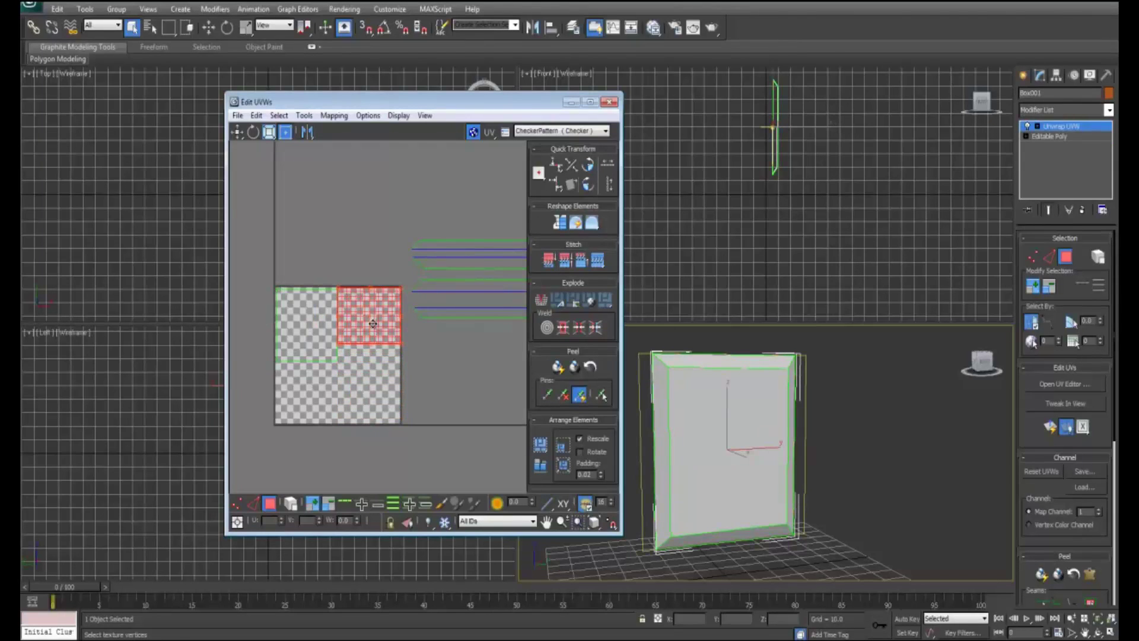
left_click(335, 348)
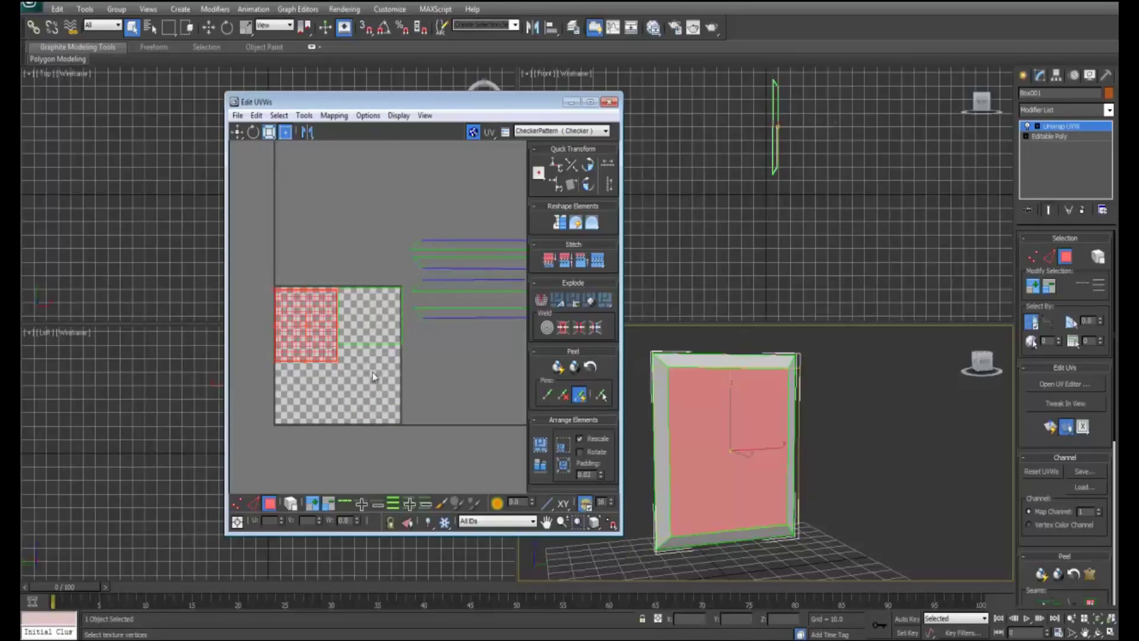
left_click(433, 313)
left_click_drag(432, 320, 307, 414)
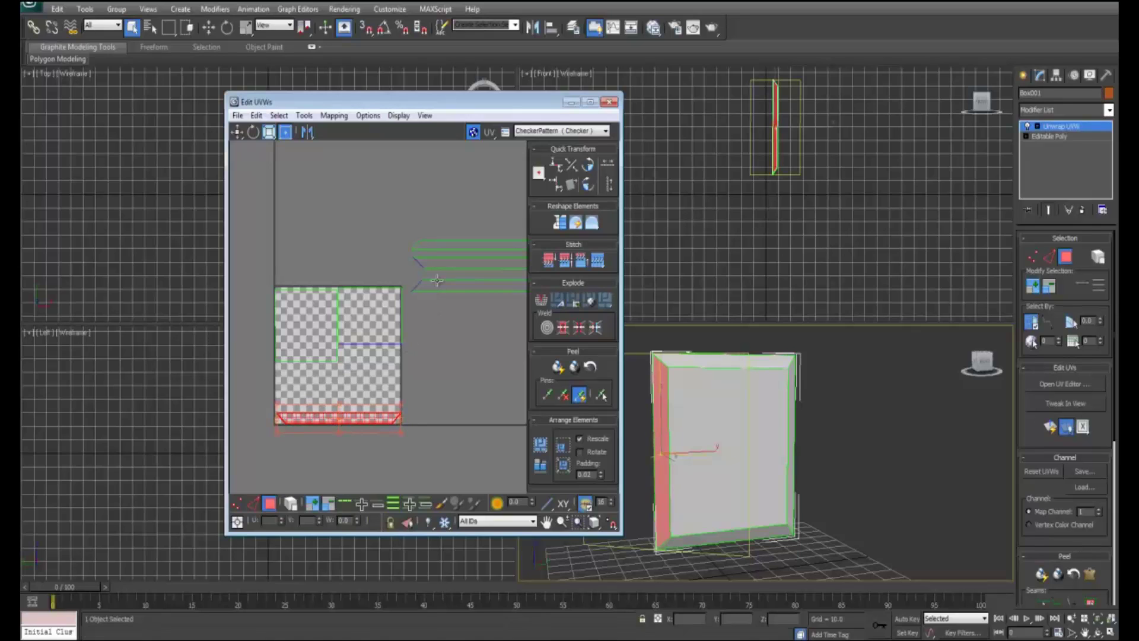
left_click(437, 287)
left_click_drag(438, 287, 302, 404)
left_click(444, 260)
left_click_drag(444, 261, 311, 394)
left_click(481, 247)
left_click_drag(482, 247, 351, 378)
Select the top, front and left-side faces to check their placed strips.
left_click(433, 304)
left_click(703, 374)
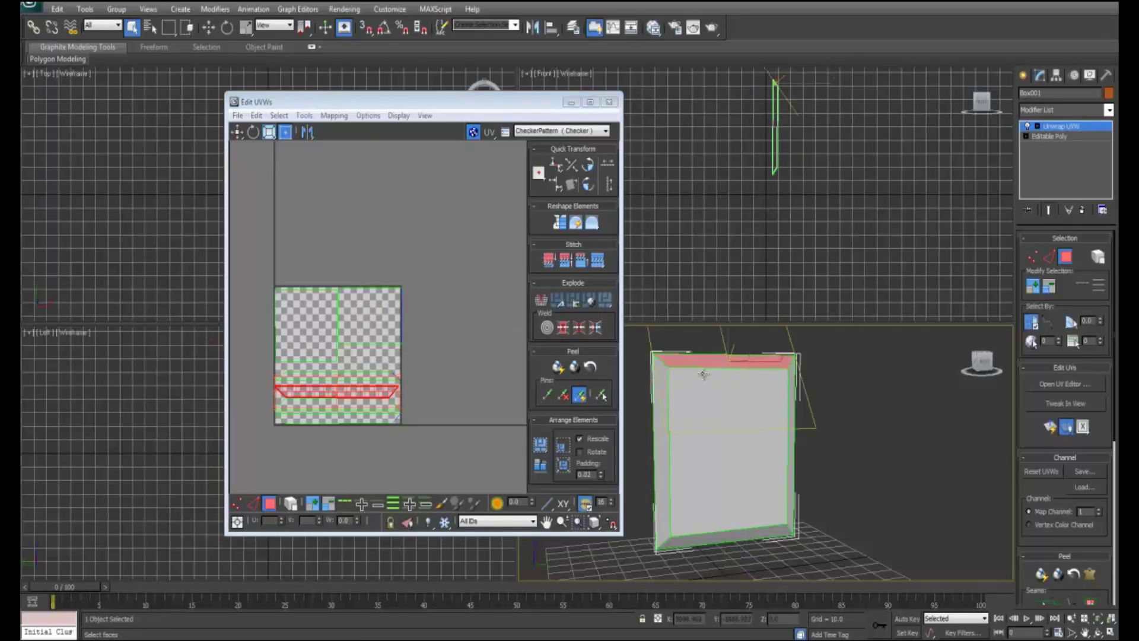
left_click(703, 374)
left_click(658, 390)
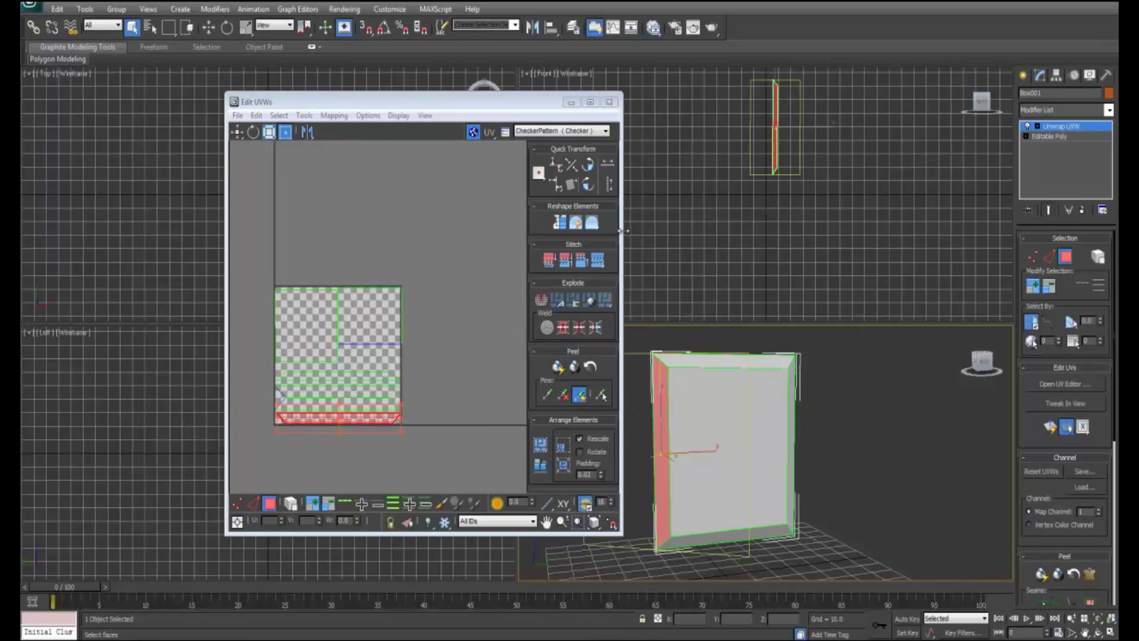
Open Tools > Render UVW Template, showing the Render UVs panel at 1024 × 1024.
left_click(368, 115)
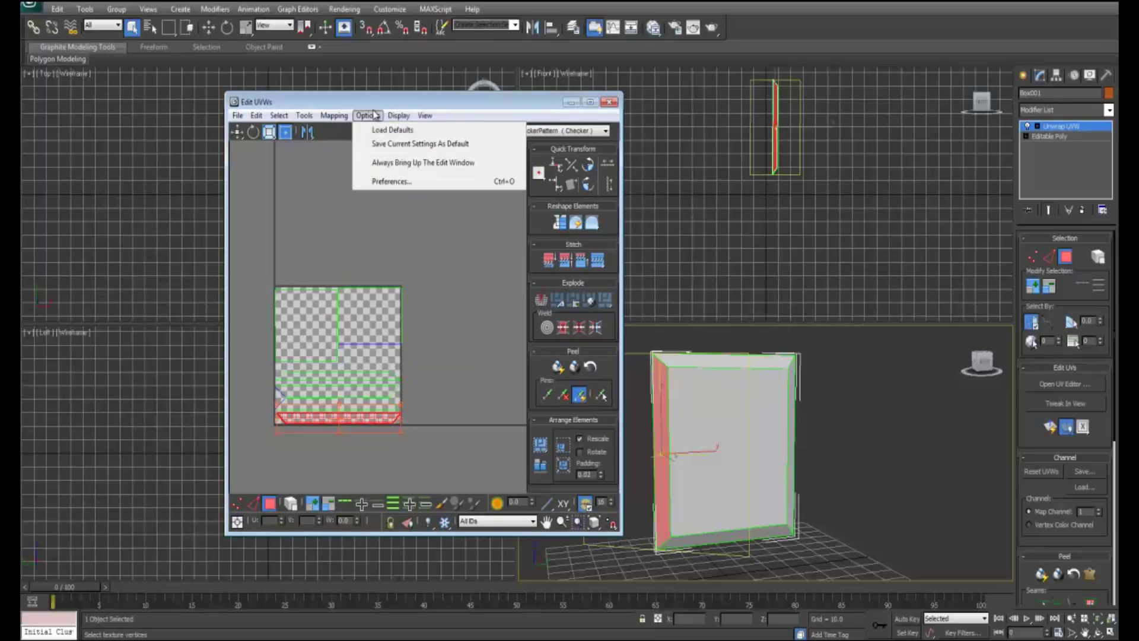
mouse_move(298, 117)
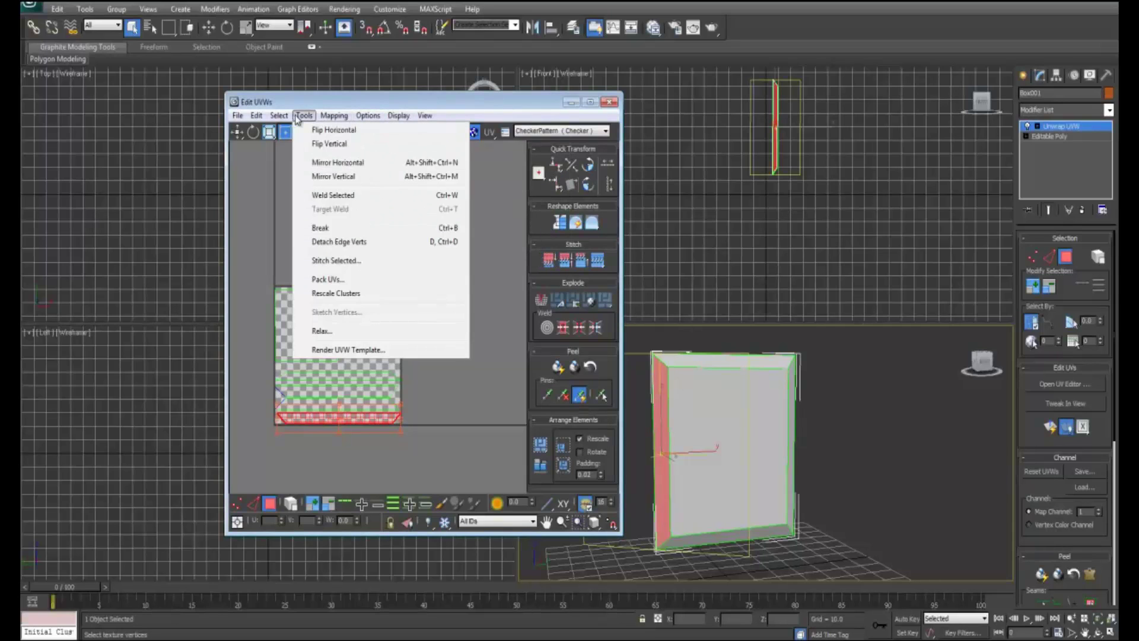
left_click(331, 351)
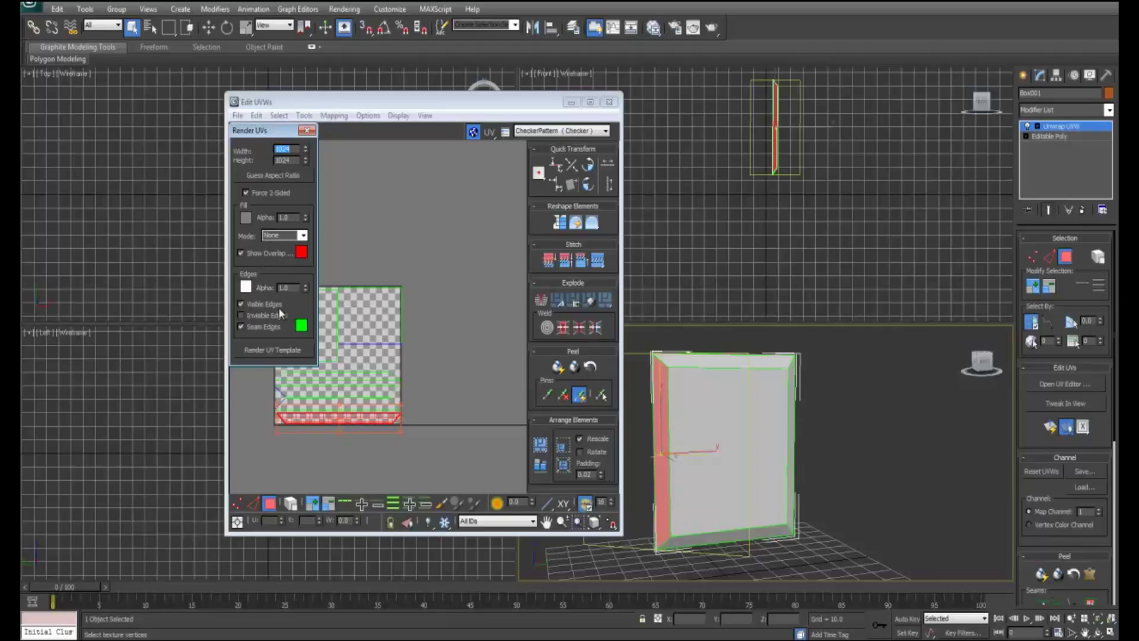
Render the 1024 × 1024 UV template and choose PNG as the save format.
left_click(253, 351)
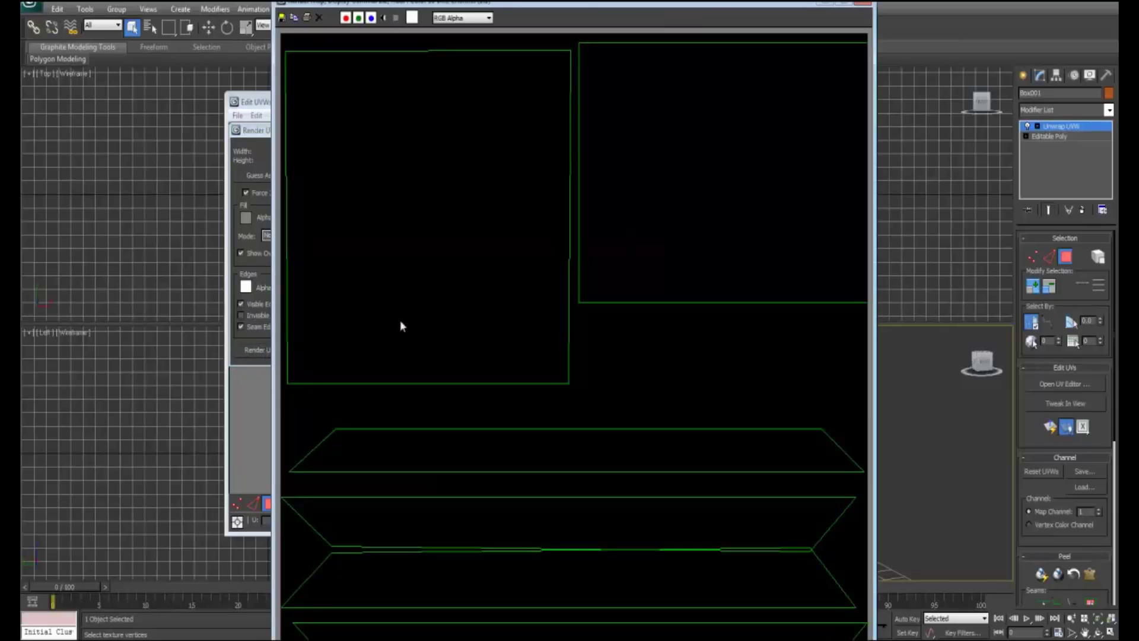
left_click_drag(600, 1, 728, 40)
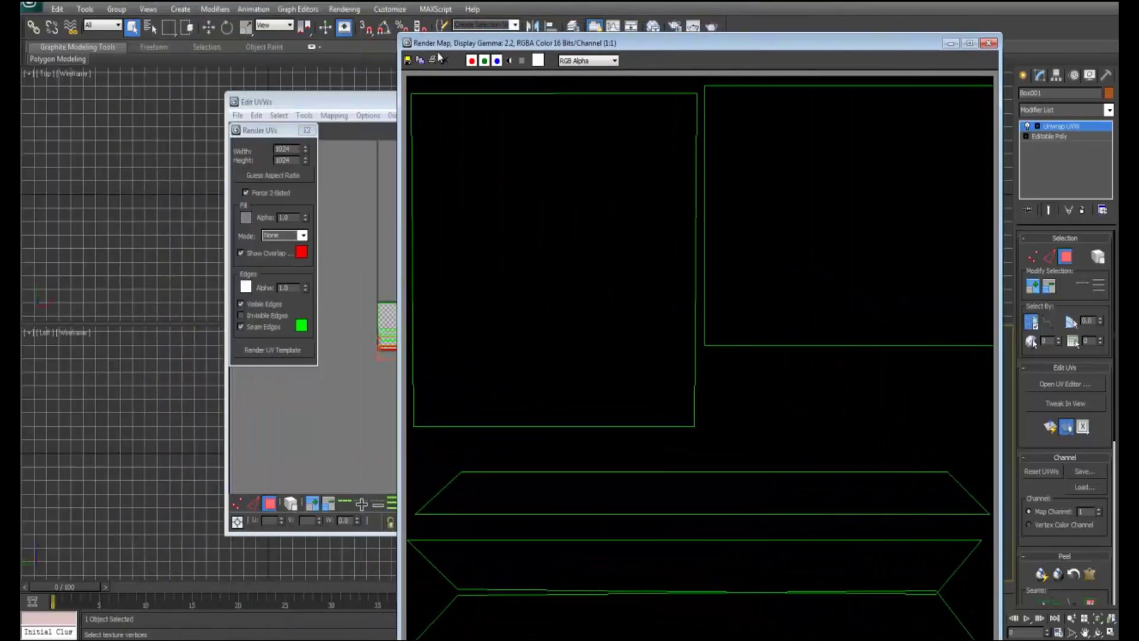
left_click(408, 62)
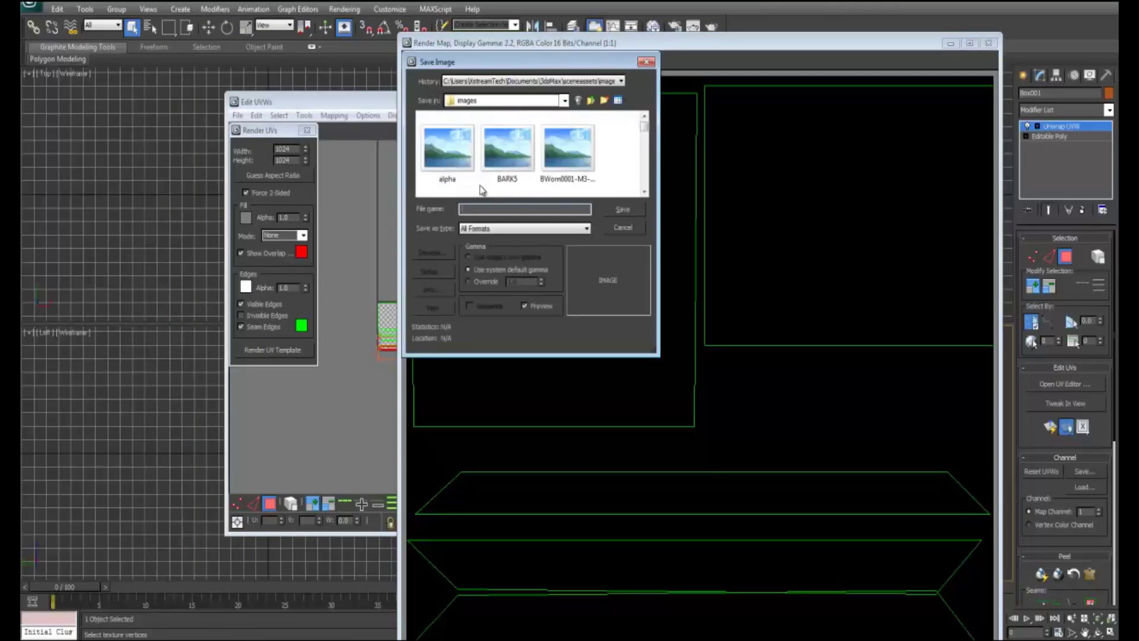
left_click(492, 229)
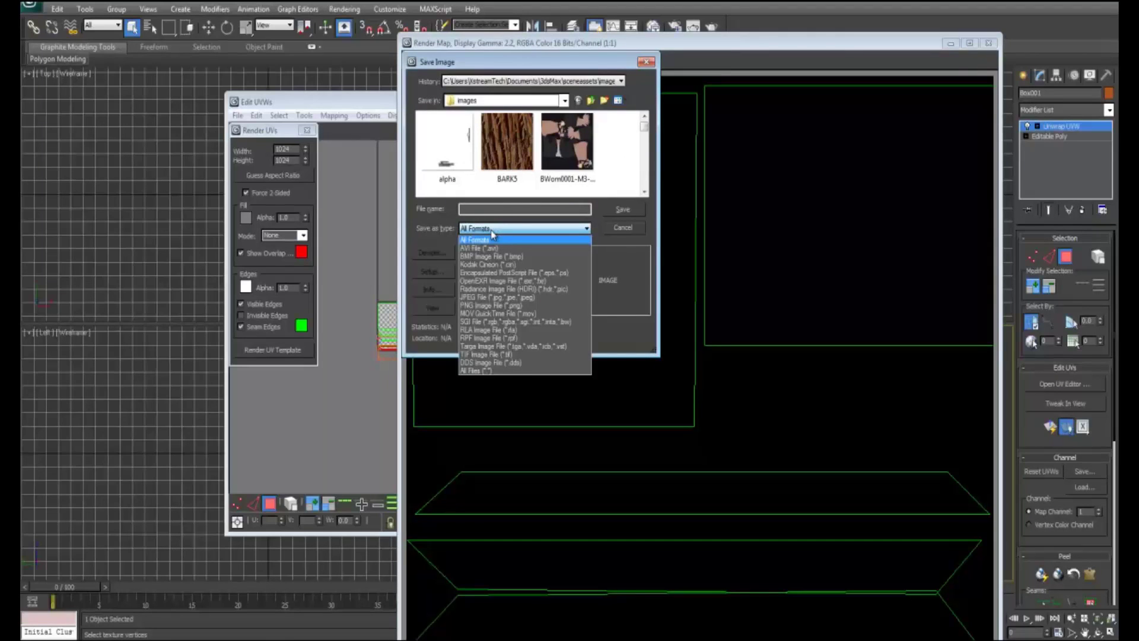
left_click(491, 305)
left_click(472, 101)
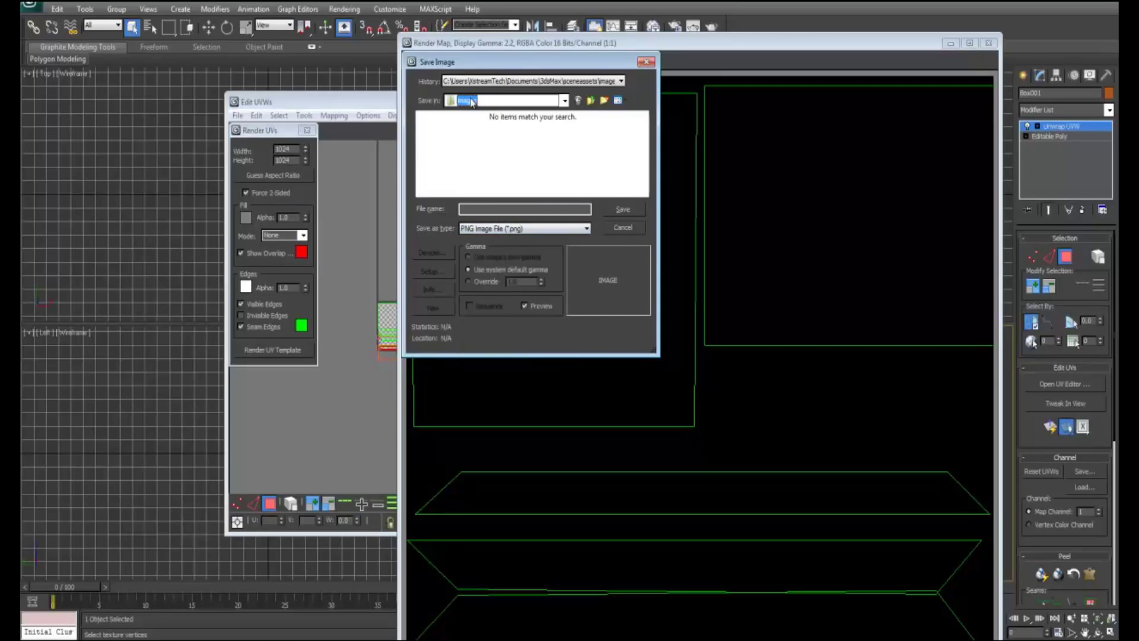
Save it to the Desktop as UVTemplate, accepting the PNG configuration.
left_click(565, 101)
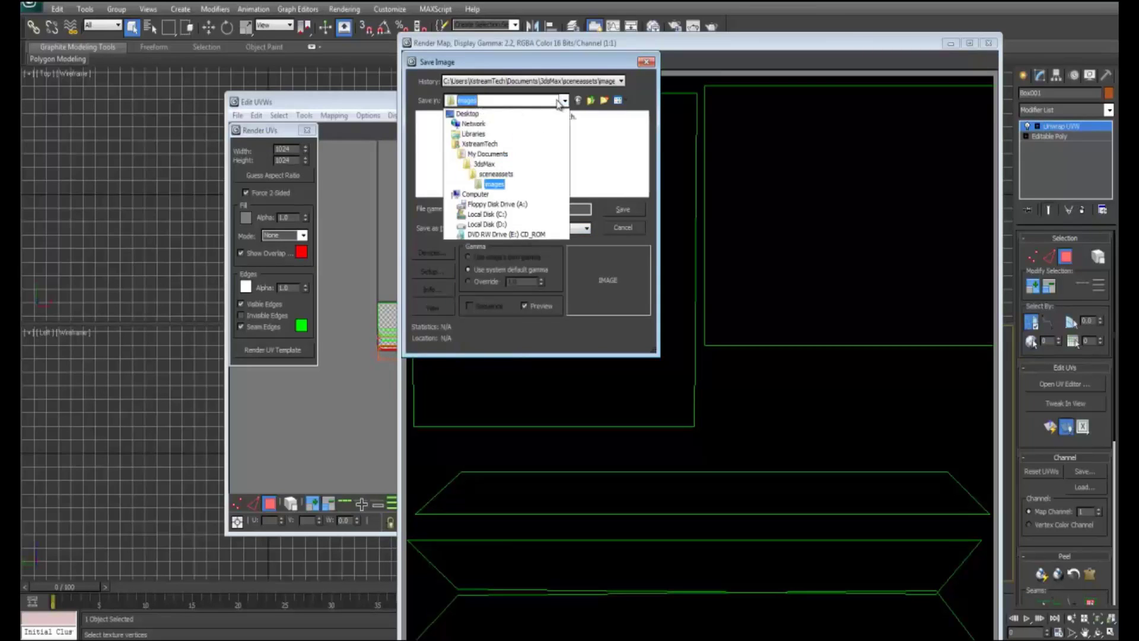
left_click(507, 119)
left_click(485, 211)
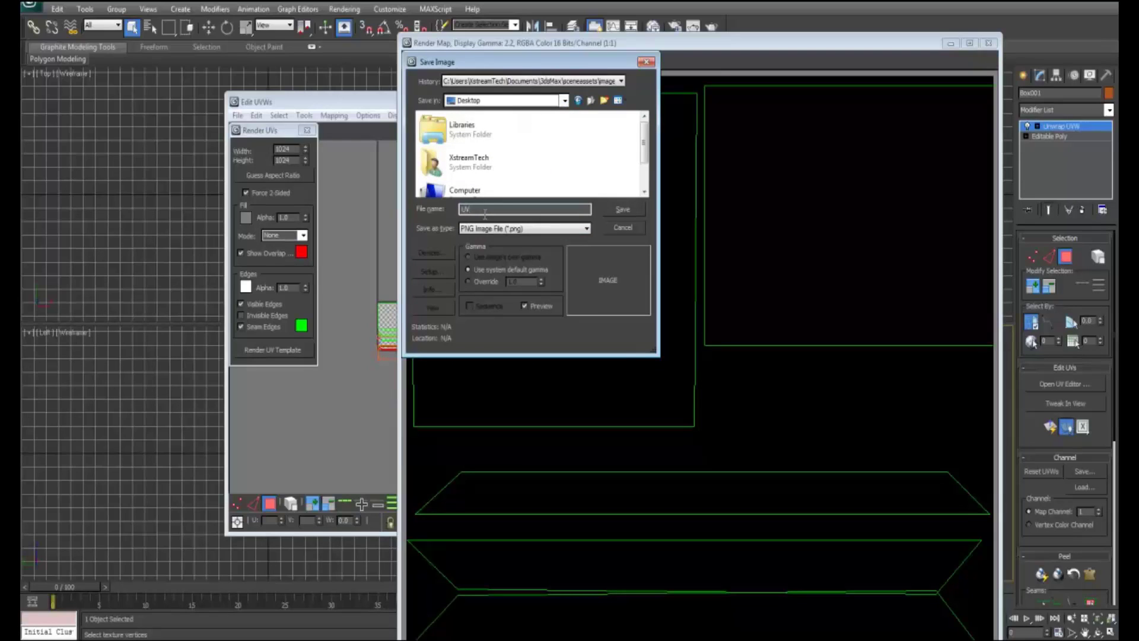
type("UVTemplate")
key("Return")
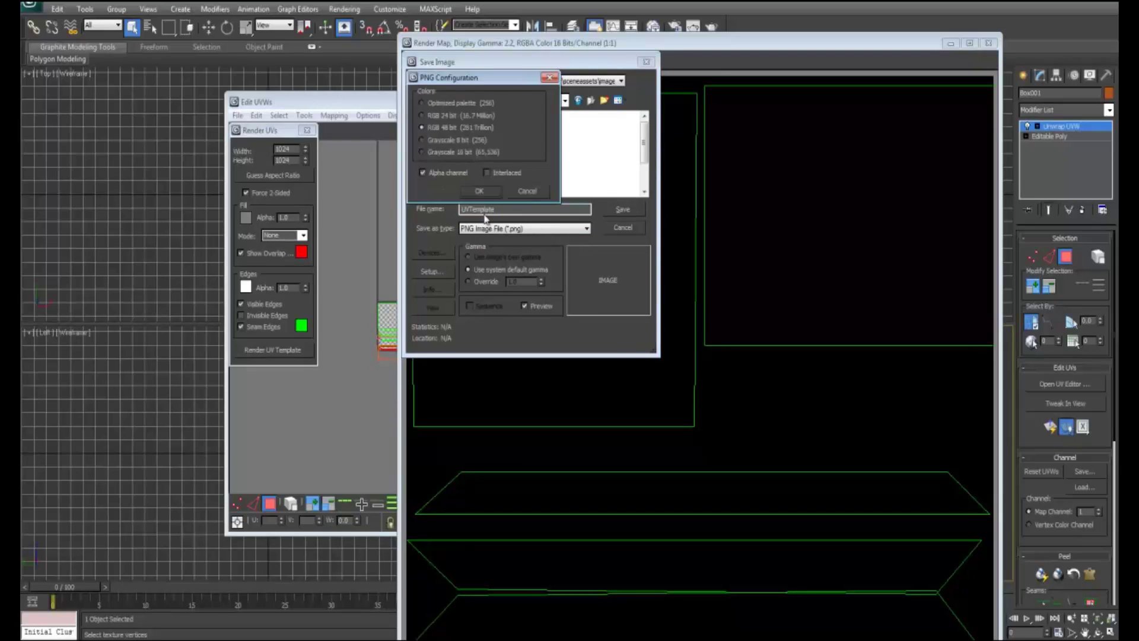
left_click(480, 191)
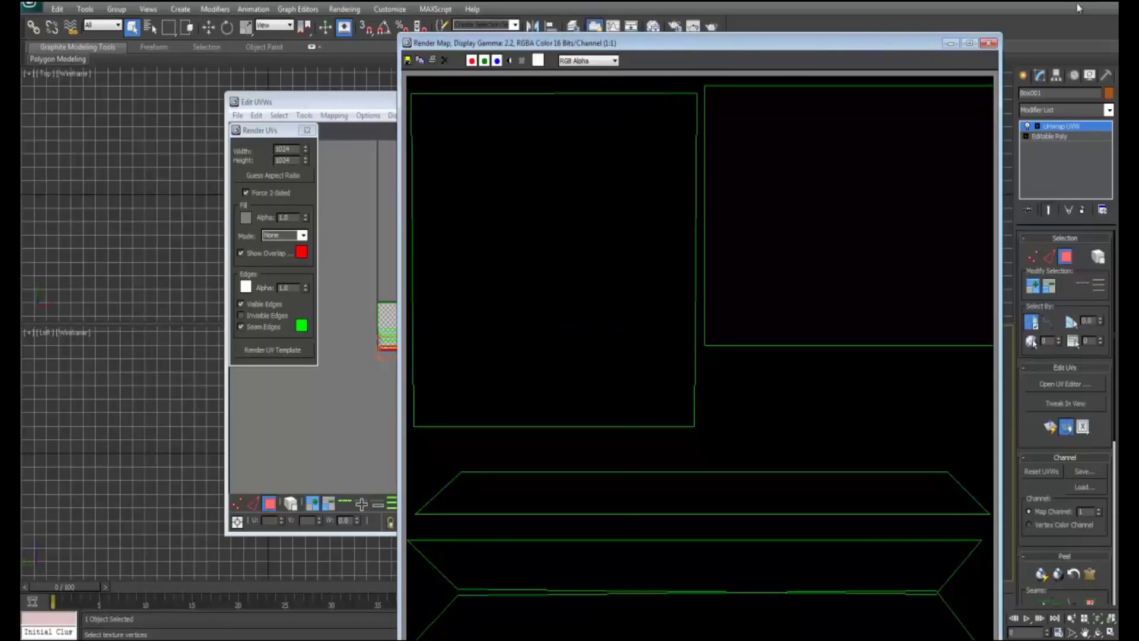
Export the frame to the Desktop as uVExample FBX with default settings, then quit 3ds Max.
left_click(951, 44)
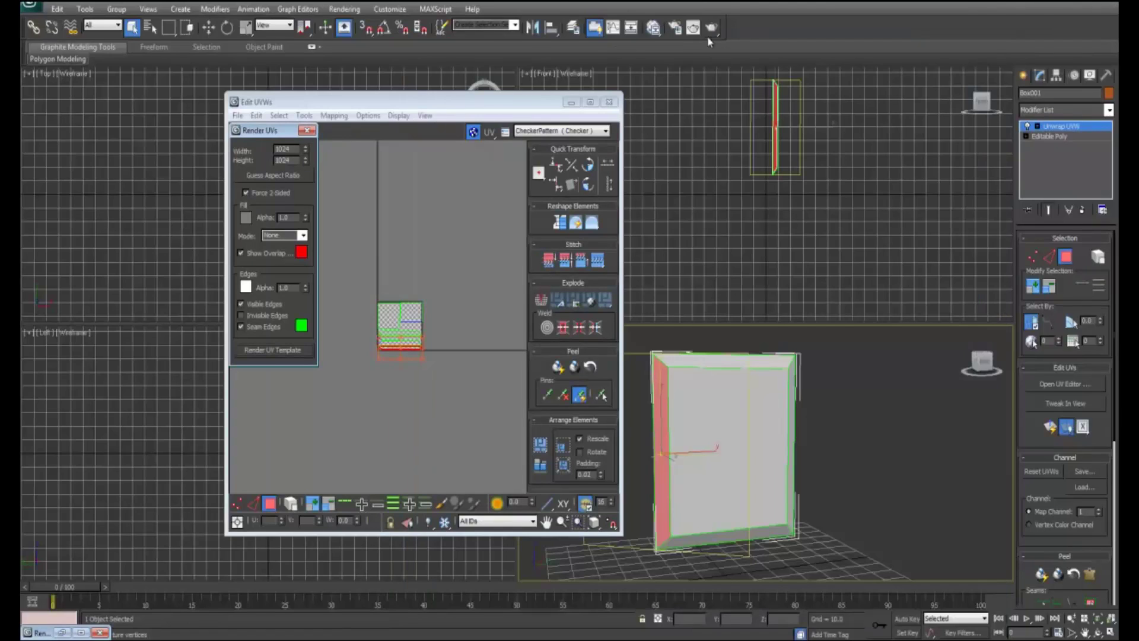
left_click(570, 102)
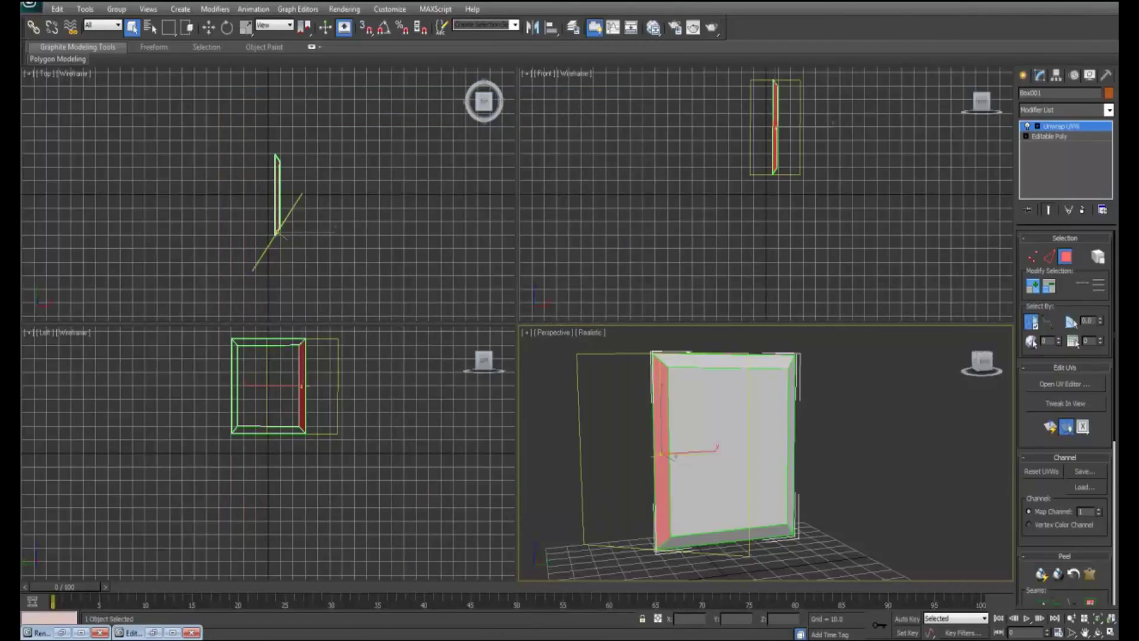
left_click(30, 6)
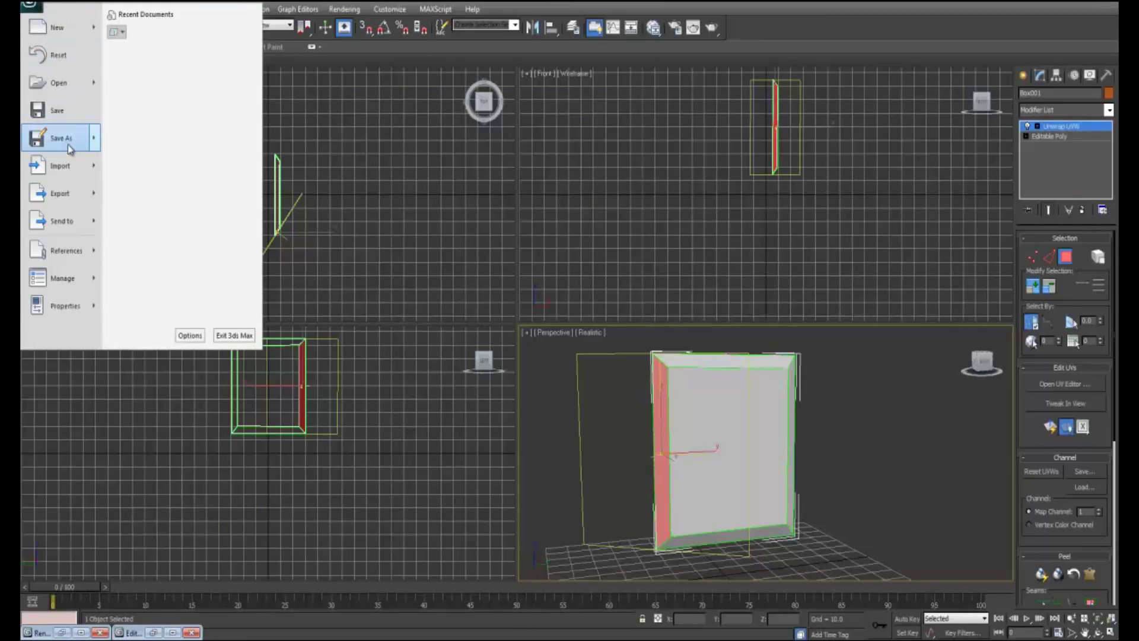
left_click(73, 195)
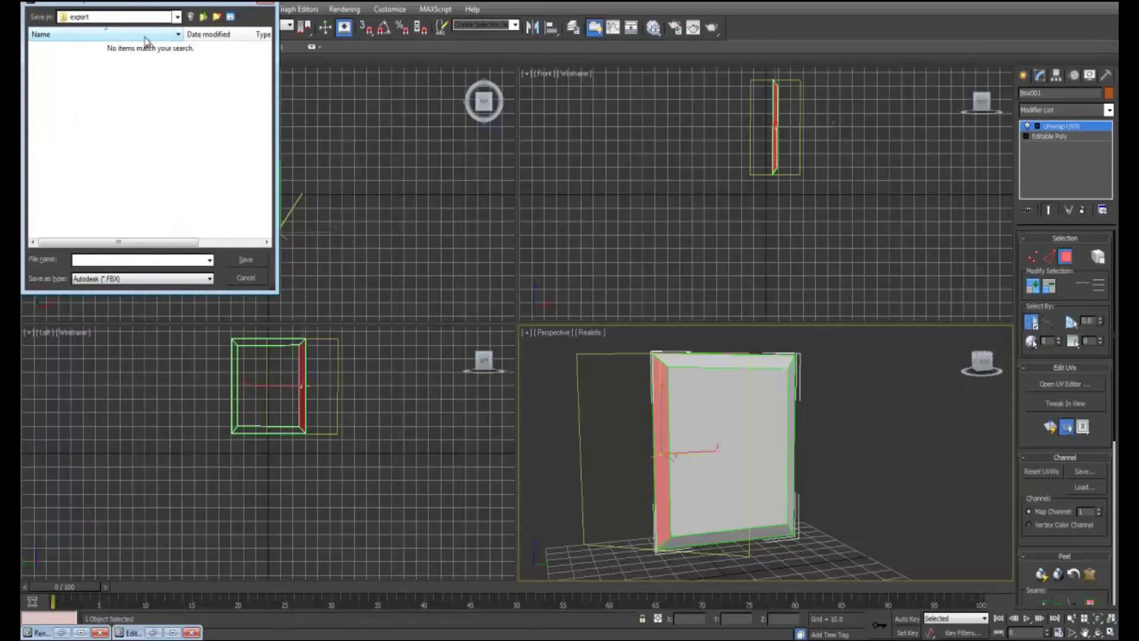
left_click(156, 17)
left_click(110, 41)
left_click(108, 260)
type("uVExa")
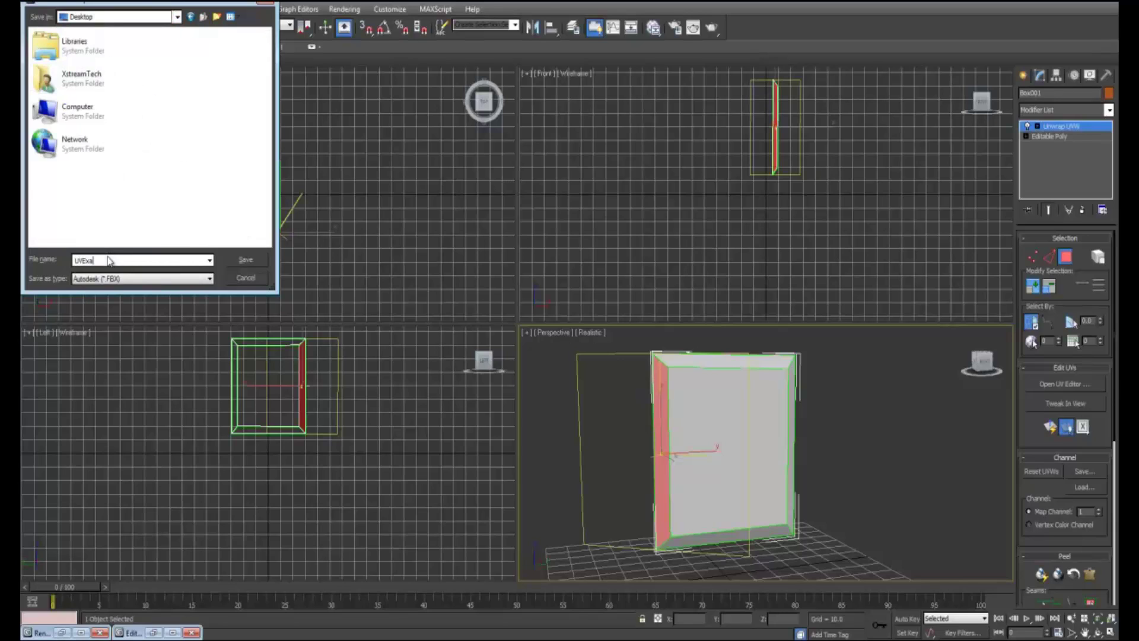
type("mpleModel")
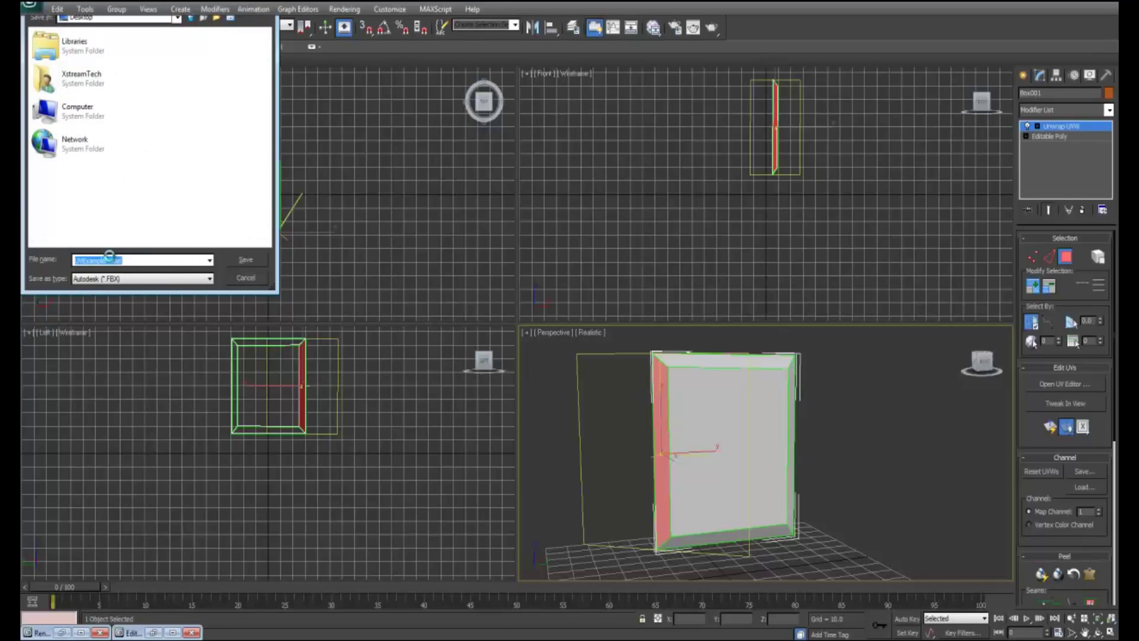
key("Return")
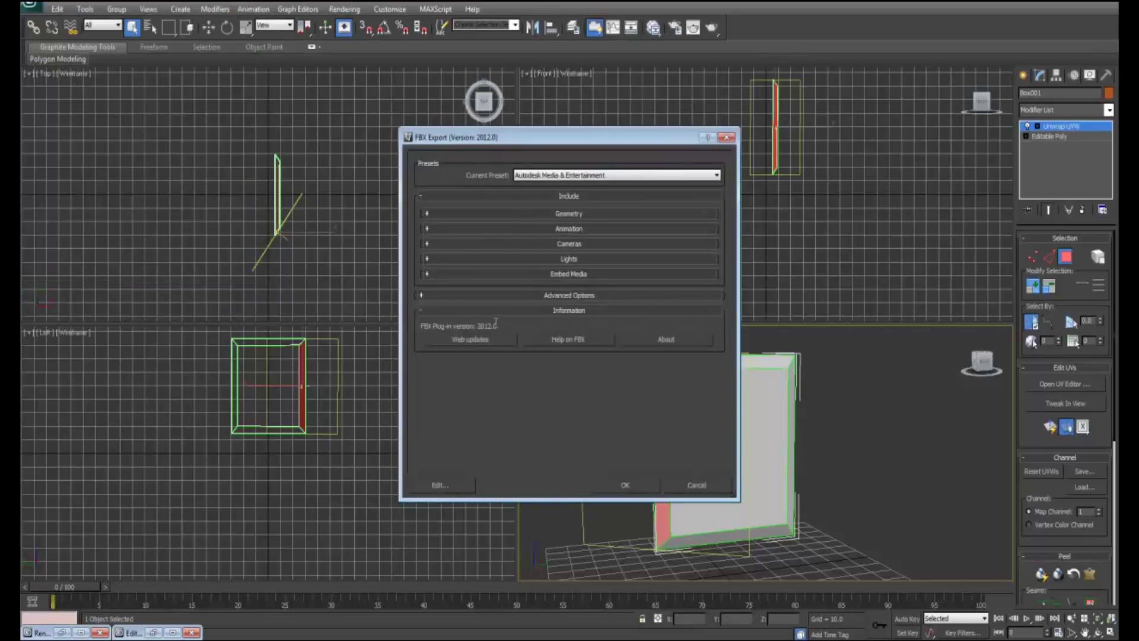
left_click(643, 488)
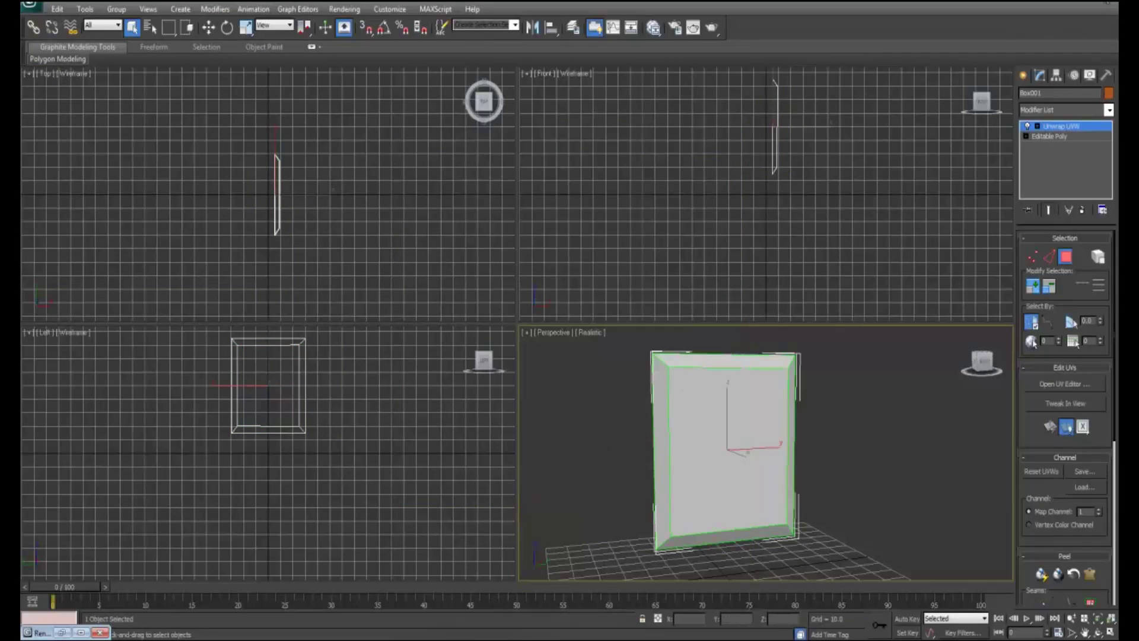
key("ctrl+n")
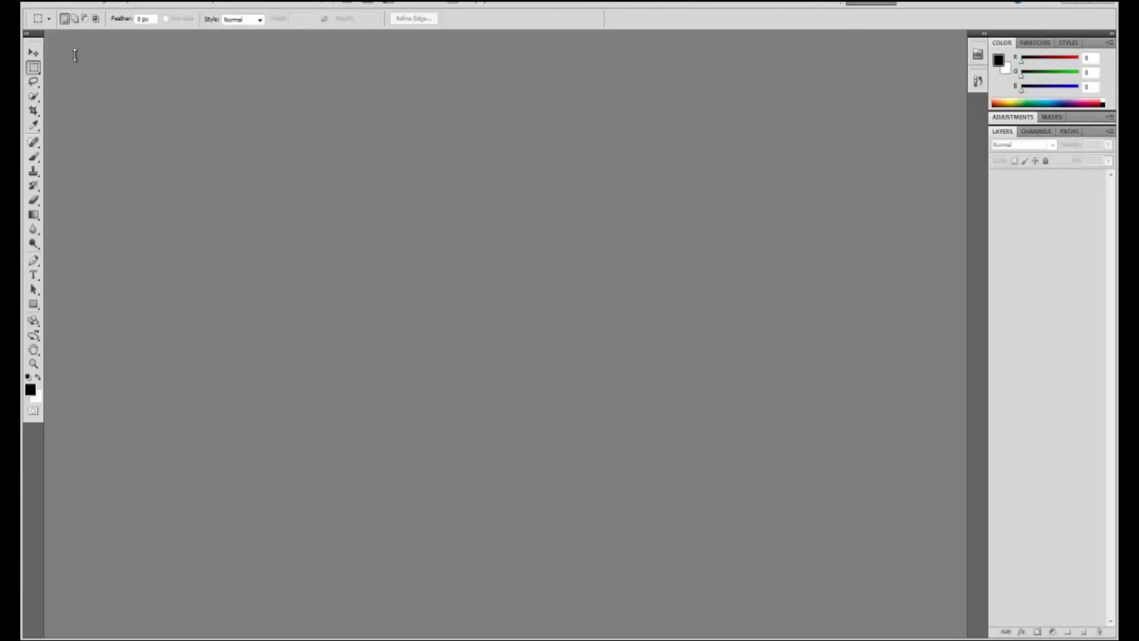
Start a new Photoshop document, getting past the trial and Adobe ID sign-in screens.
left_click(59, 2)
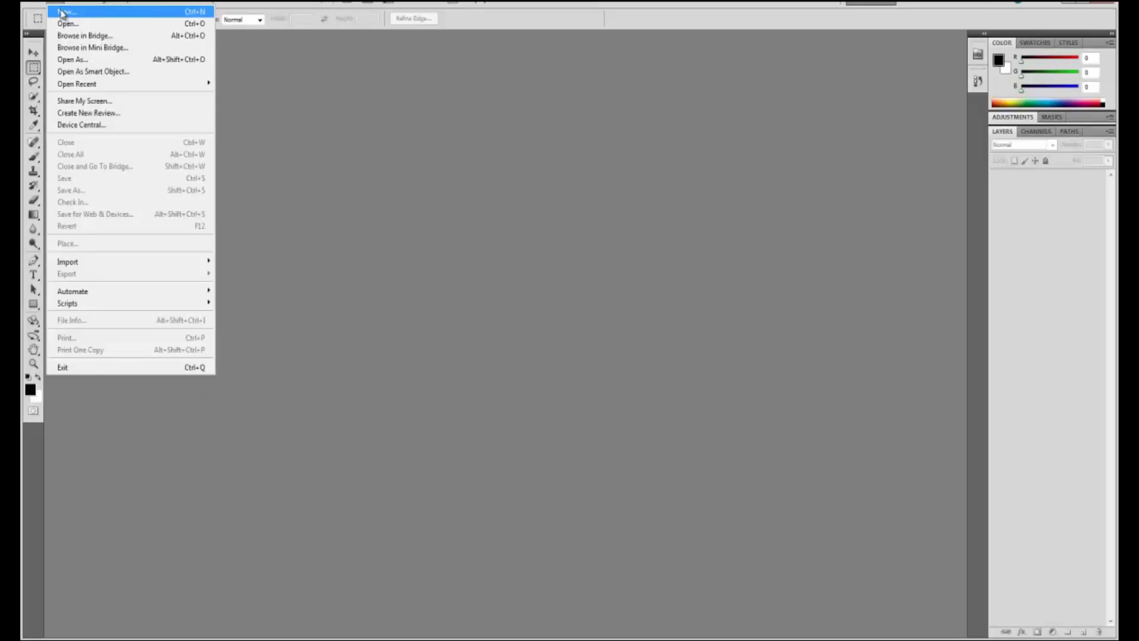
left_click(62, 12)
left_click(541, 218)
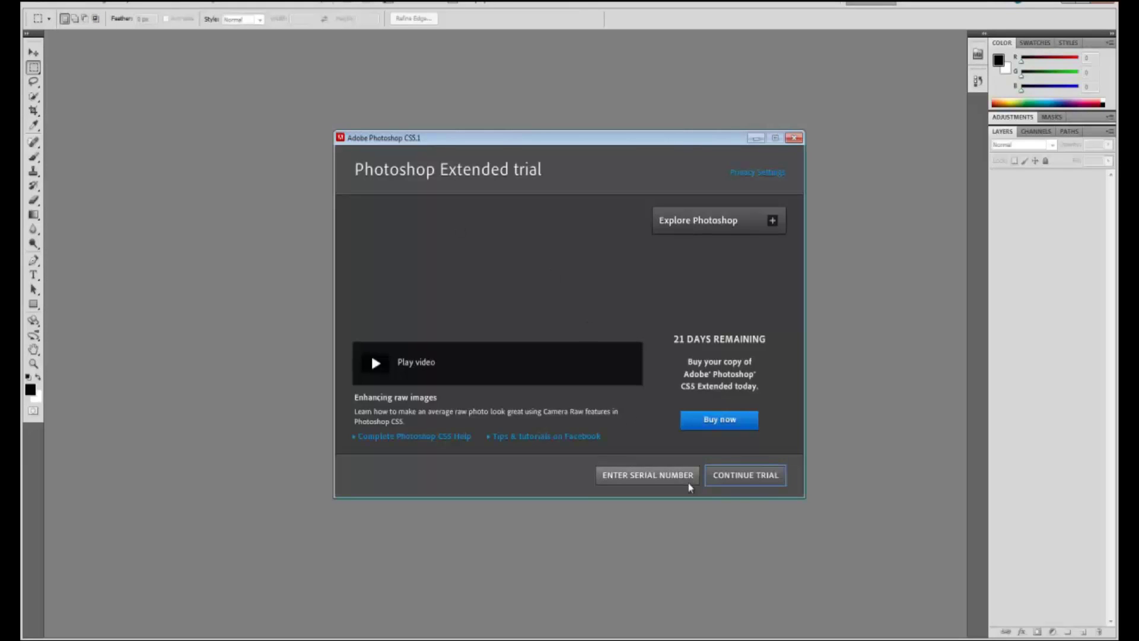
left_click(683, 475)
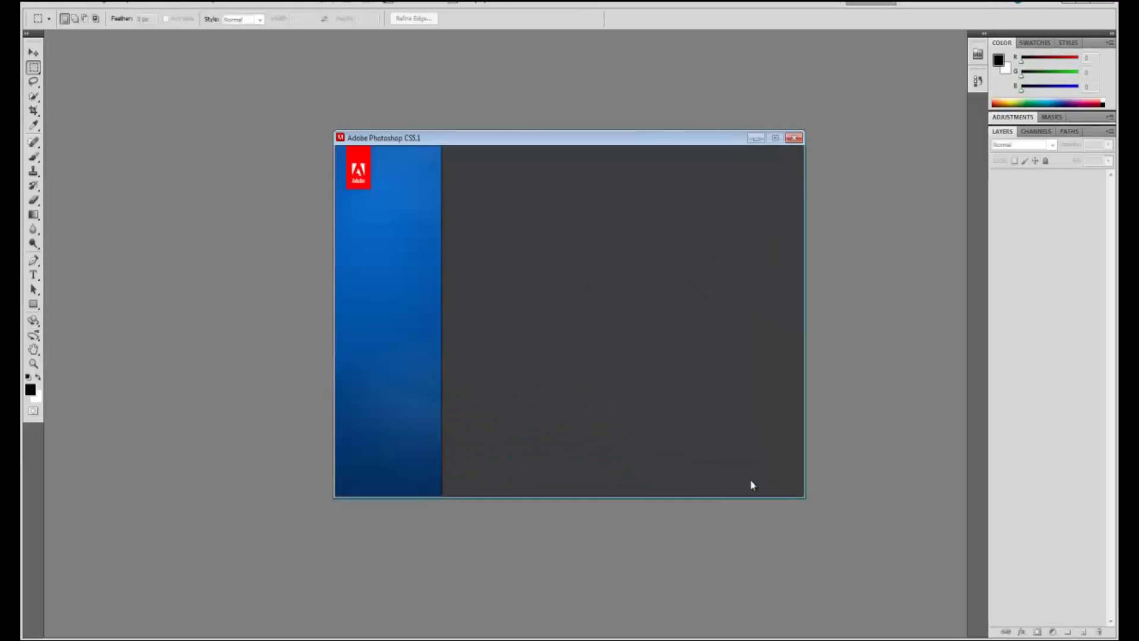
left_click(526, 473)
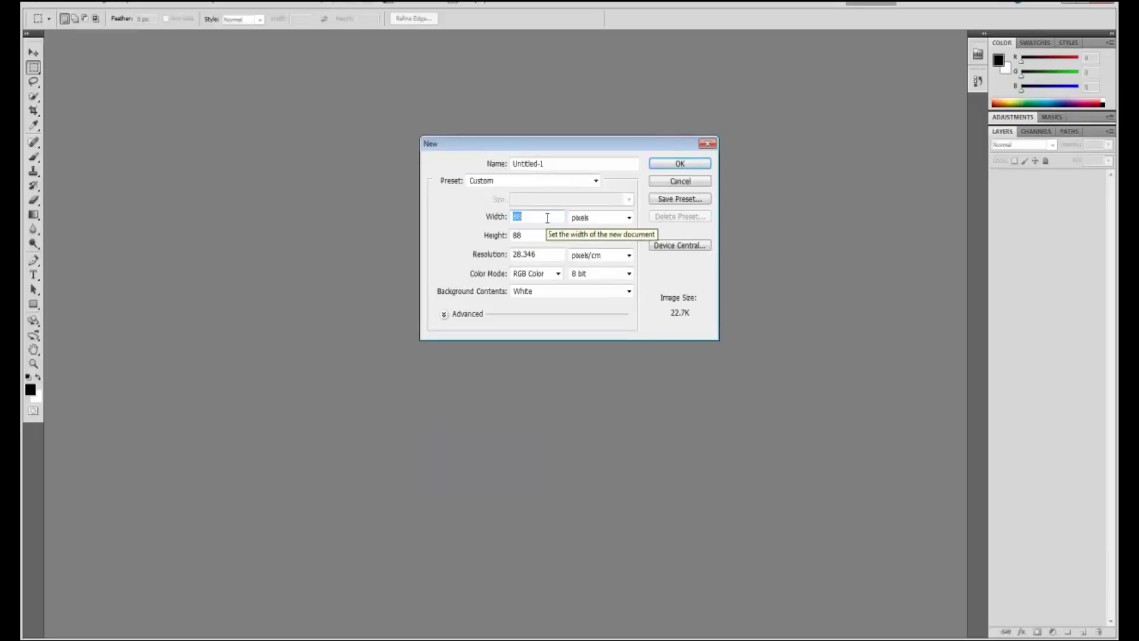
Set width and height to 512 pixels and name the document UVTemplateMat.
type("512")
key("Tab")
key("Tab")
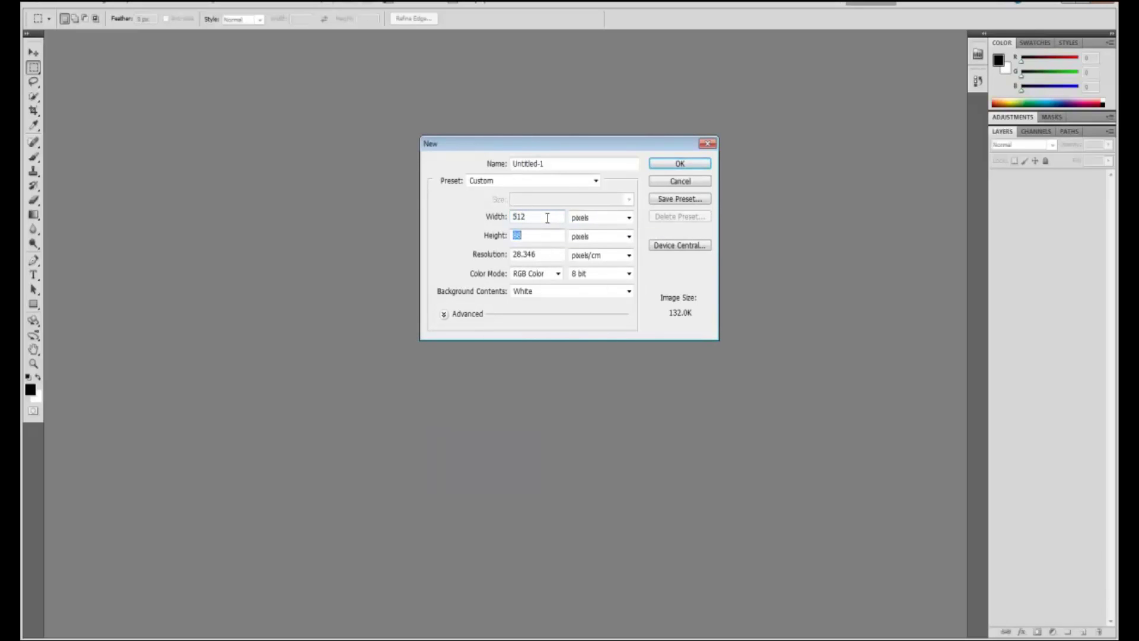
type("512")
left_click_drag(561, 165, 421, 182)
type("UVTemplateMat")
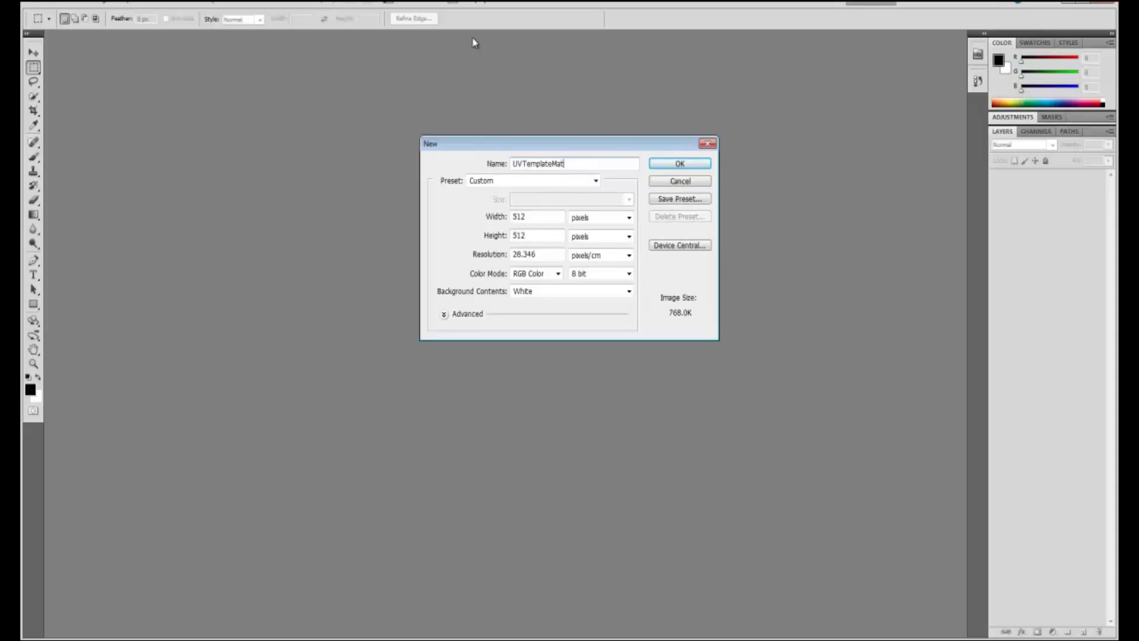
key("Return")
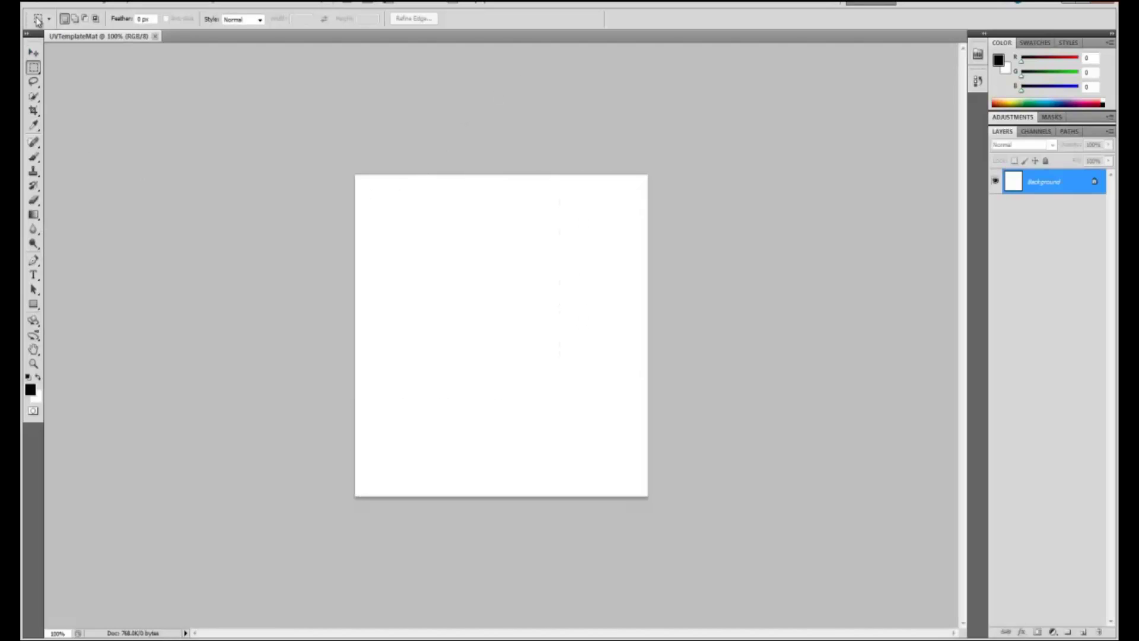
Draw a mid-gray rectangle over the whole canvas and delete the white Background layer.
left_click(54, 3)
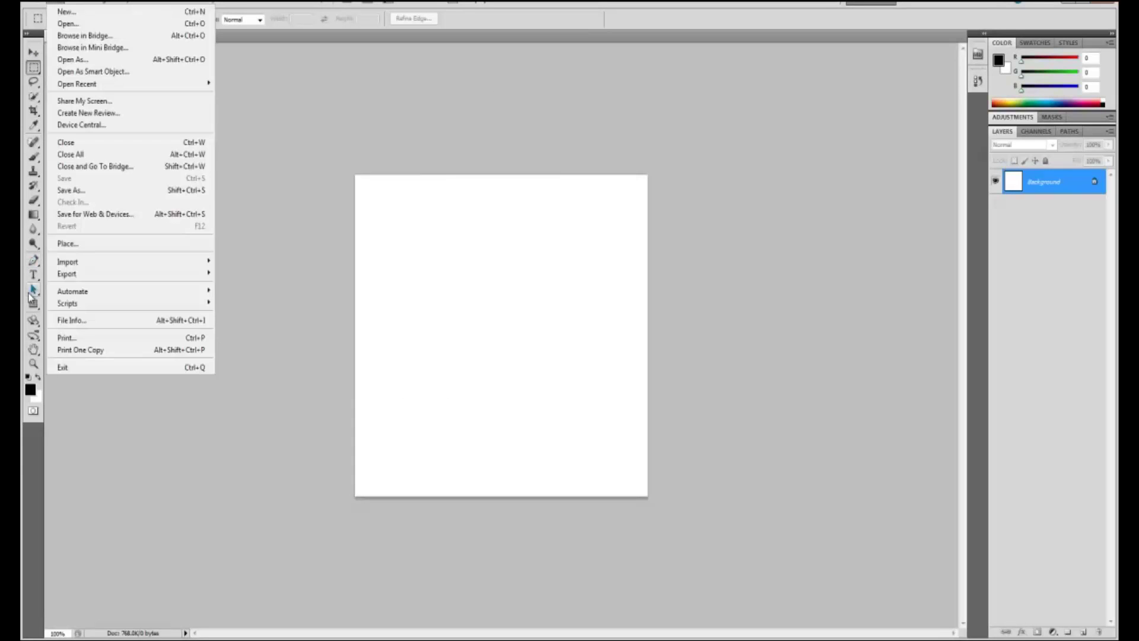
left_click(34, 305)
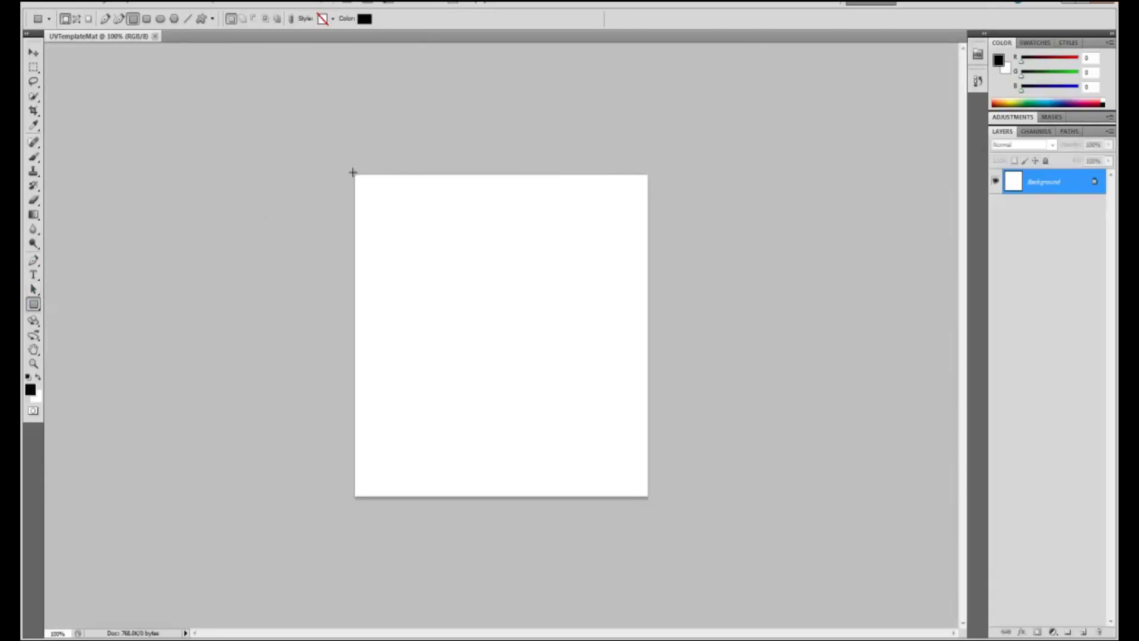
left_click_drag(352, 172, 651, 498)
left_click(364, 19)
mouse_move(588, 475)
left_mouse_down()
mouse_move(587, 486)
mouse_move(554, 466)
left_mouse_up()
left_click(795, 372)
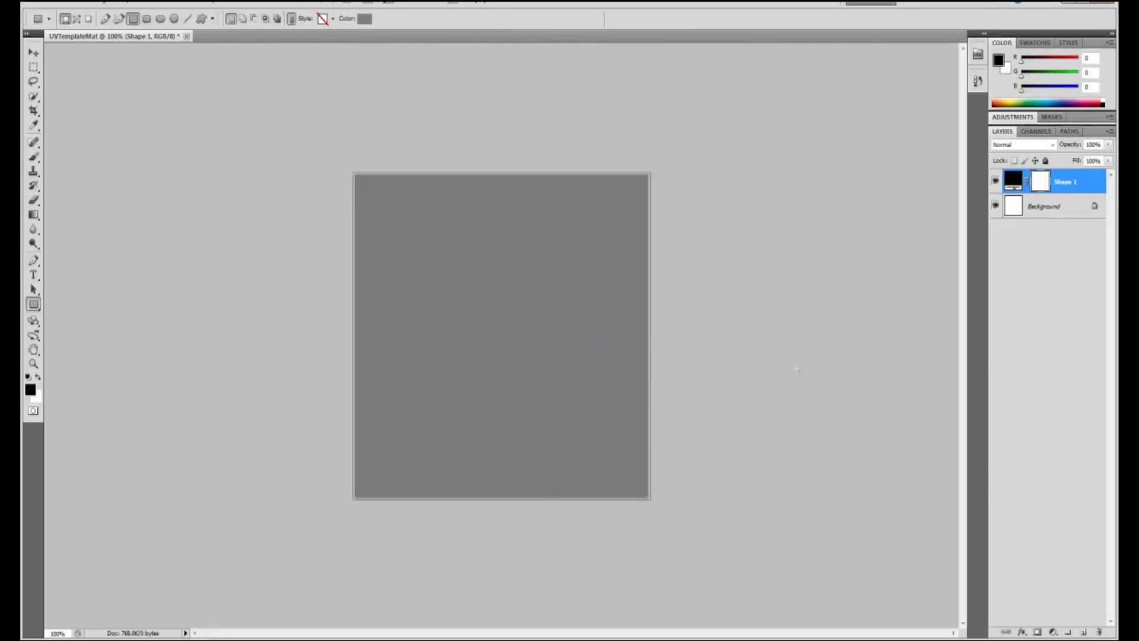
left_click(1071, 213)
key("Delete")
Place the UVTemplate image and align it over the full canvas, nudging it down 10 px.
left_click(56, 4)
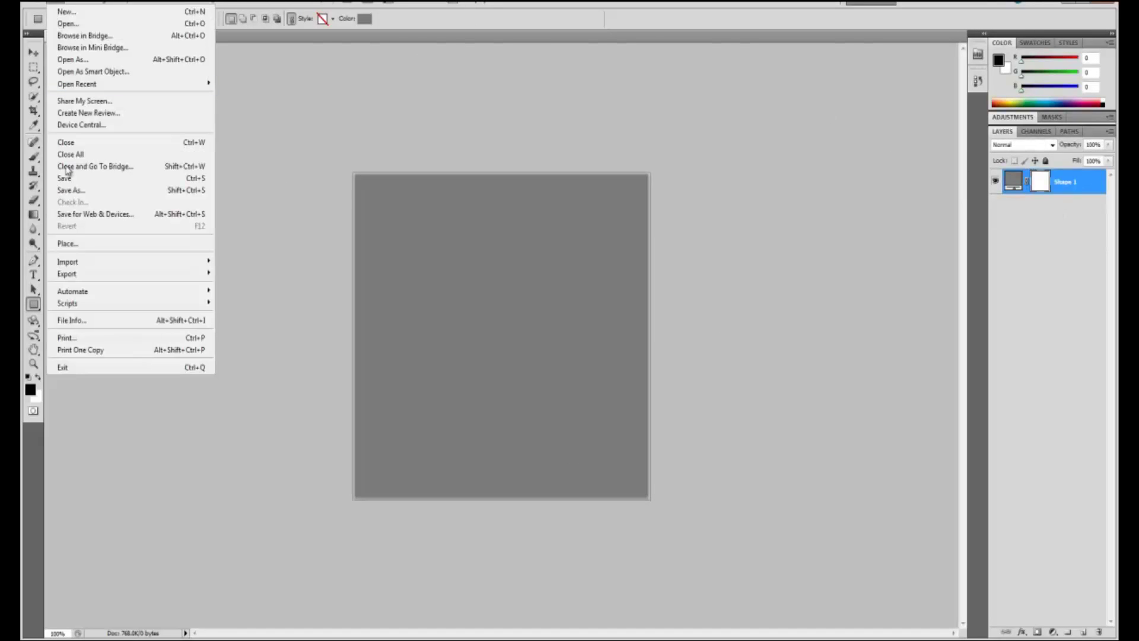
left_click(162, 243)
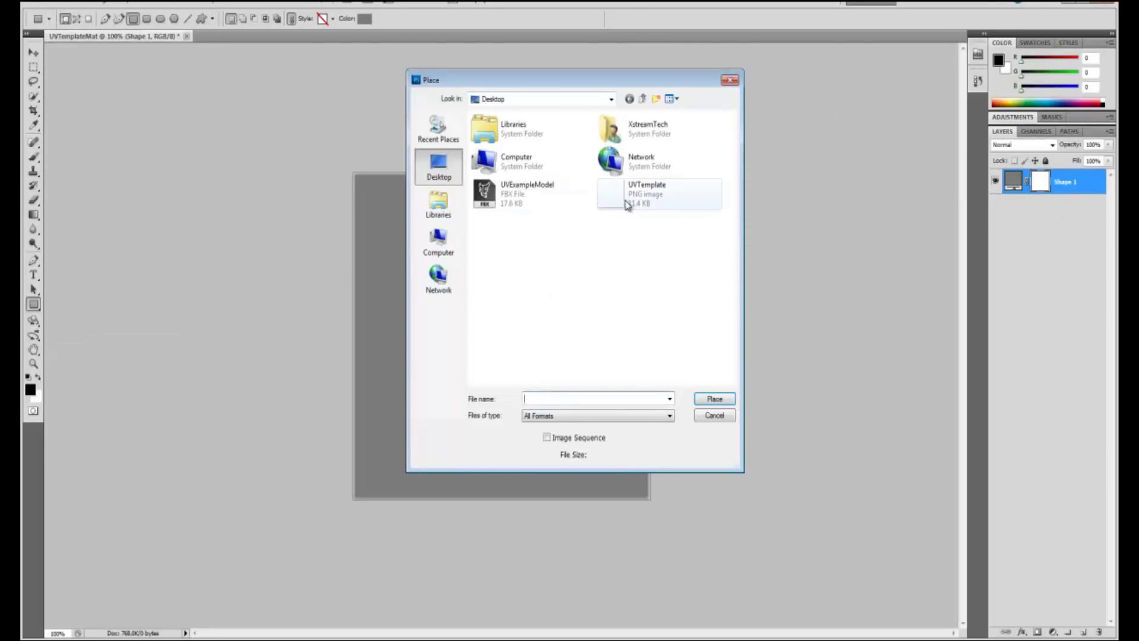
double_click(627, 198)
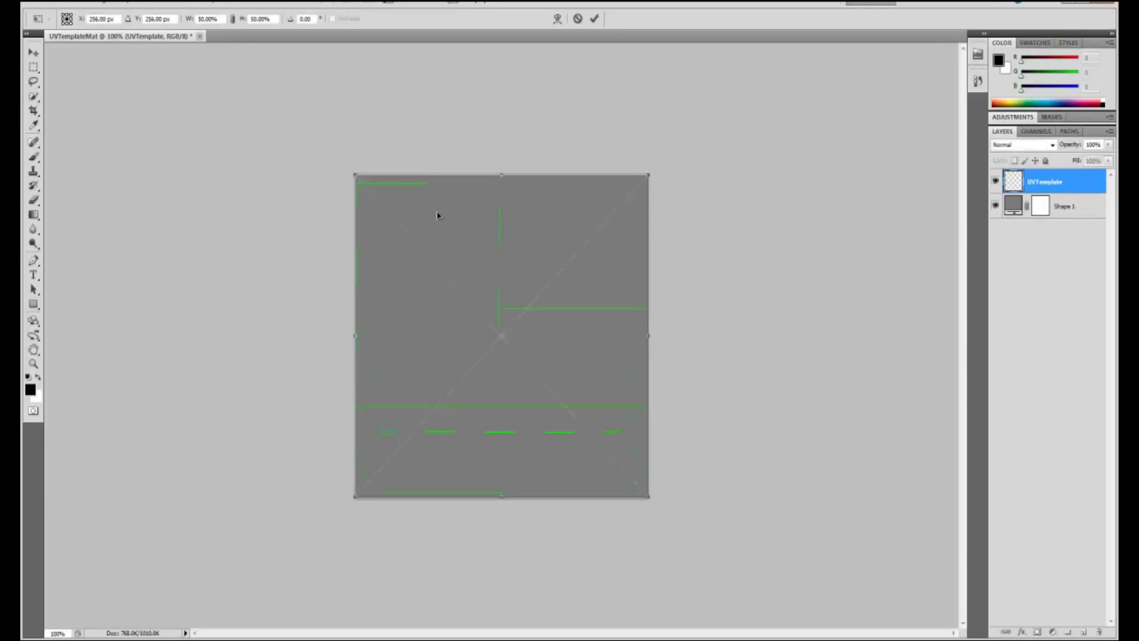
left_click_drag(442, 234, 543, 254)
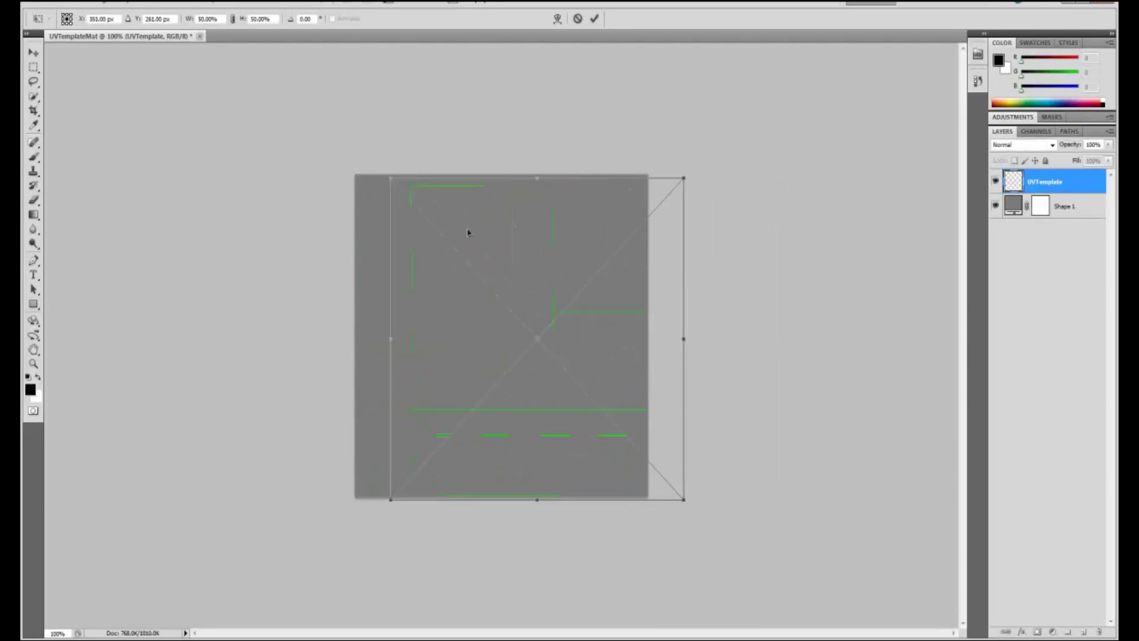
left_click_drag(468, 233, 436, 233)
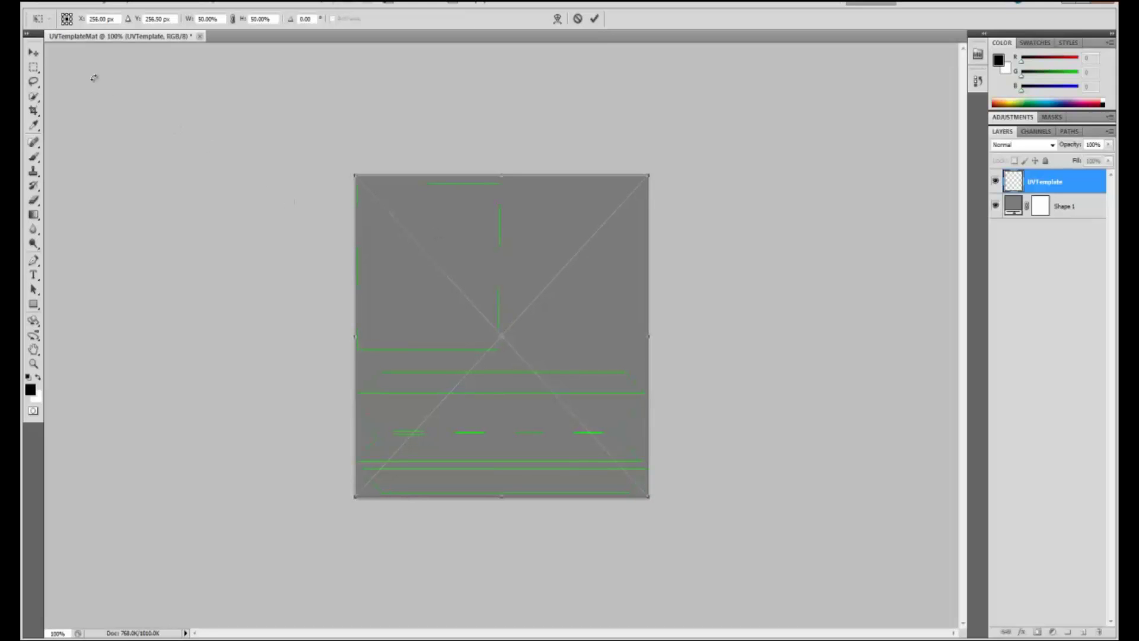
left_click_drag(401, 219, 449, 237)
key("shift+Down")
Apply the UVTemplate transform and close the empty Explorer Libraries window.
left_click(33, 52)
left_click(503, 236)
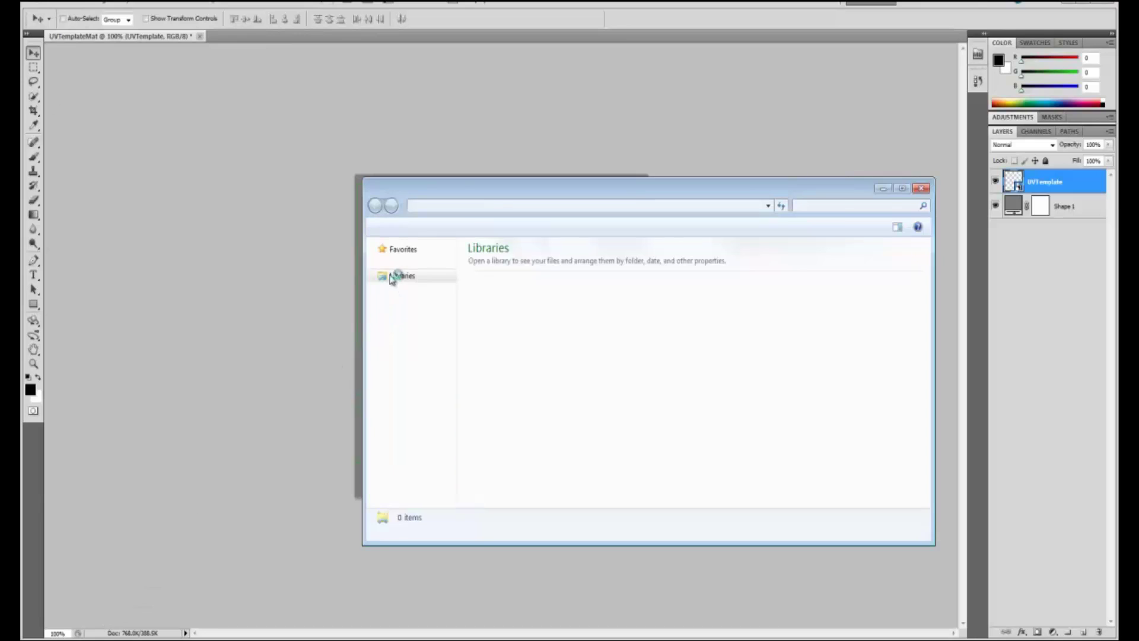
left_click(919, 188)
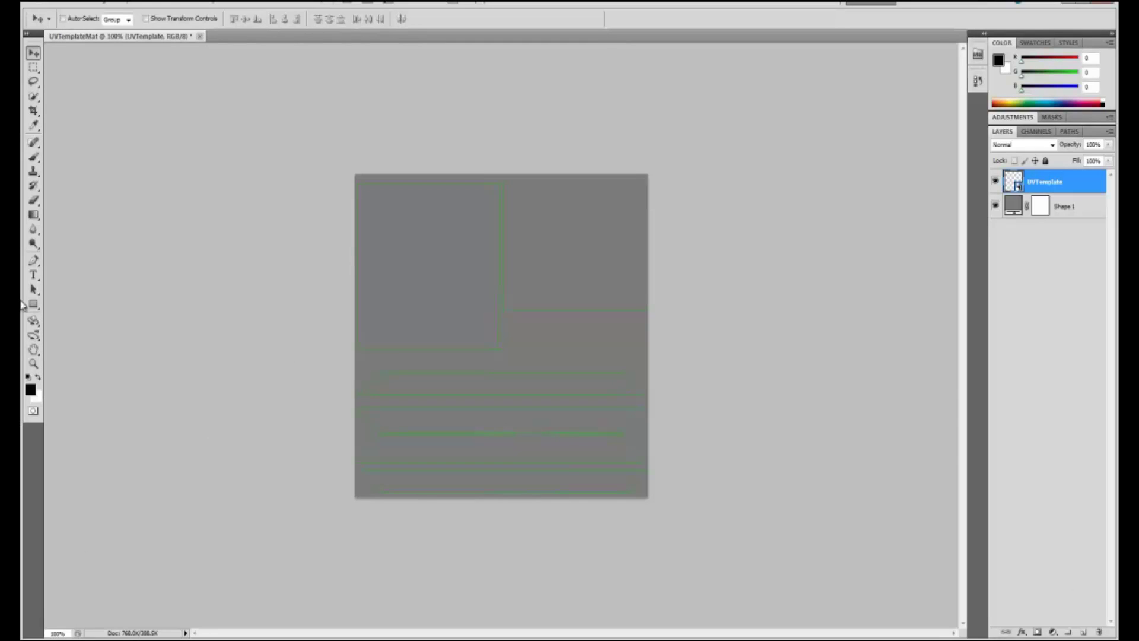
Place the Level1_shot1_draw8 concept art image into the document.
left_click(55, 6)
left_click(65, 244)
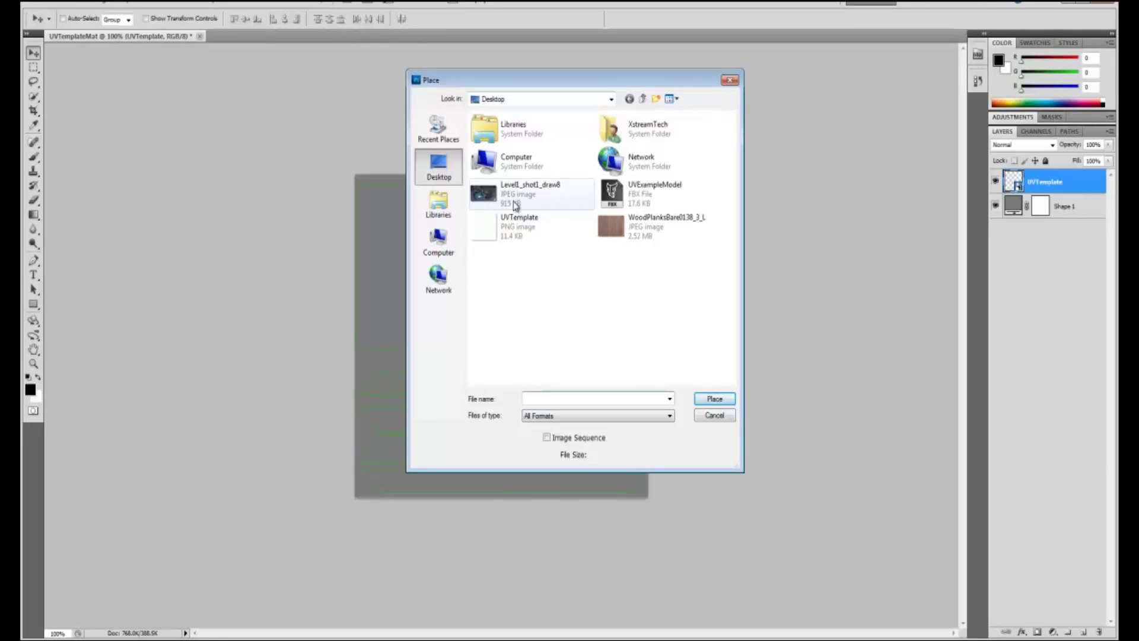
left_click(635, 228)
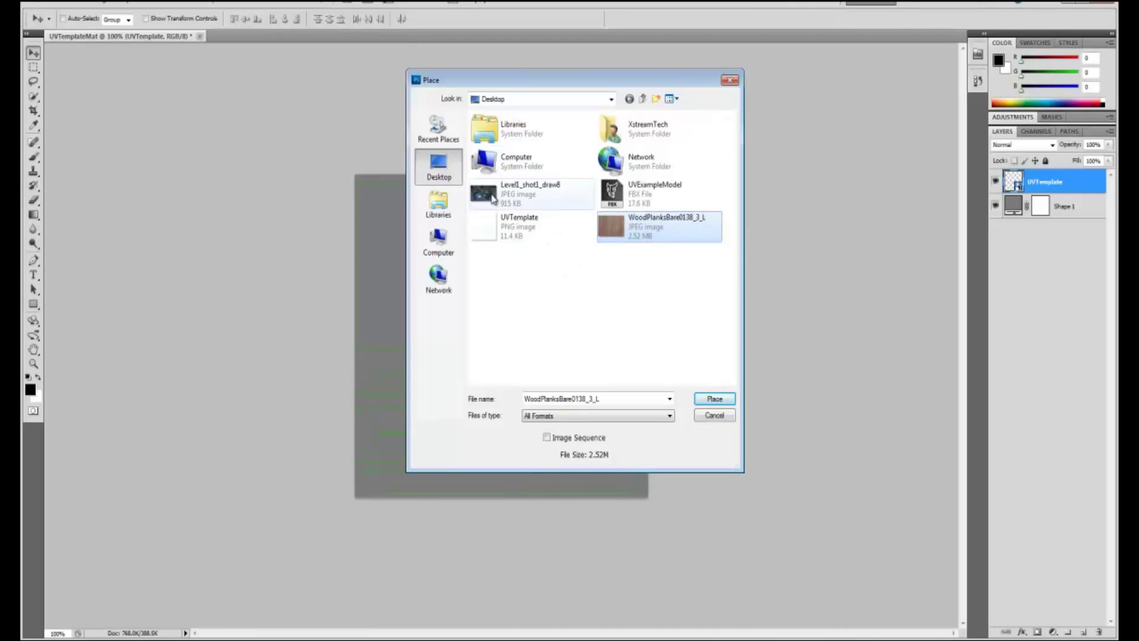
double_click(530, 198)
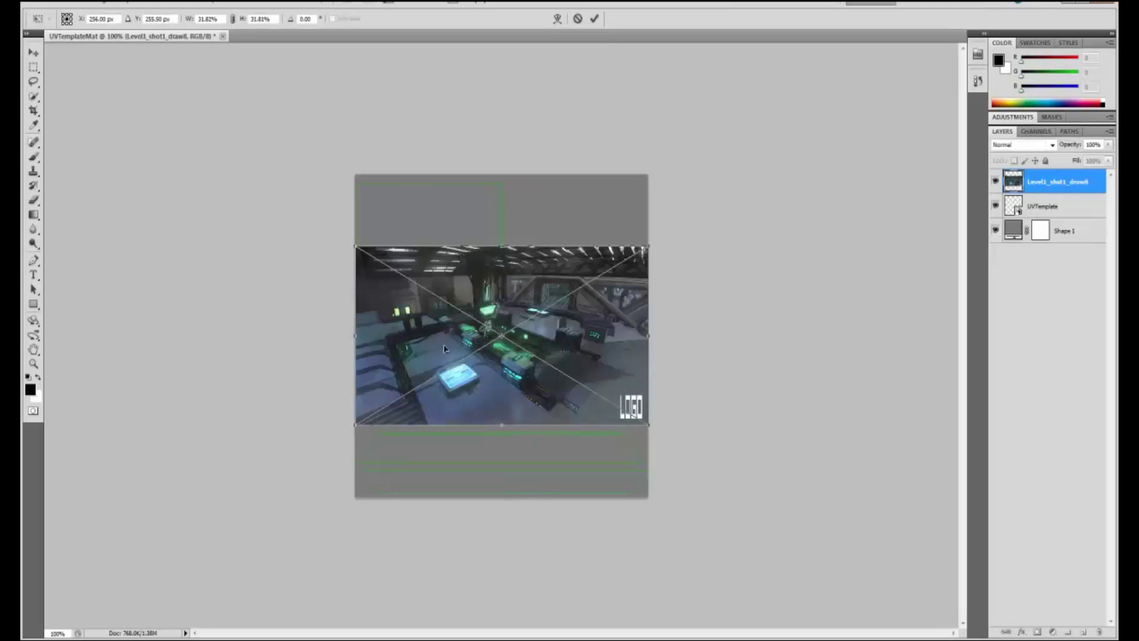
Shrink the concept art to about half size and move it into the top-left UV square.
left_click_drag(415, 335, 605, 345)
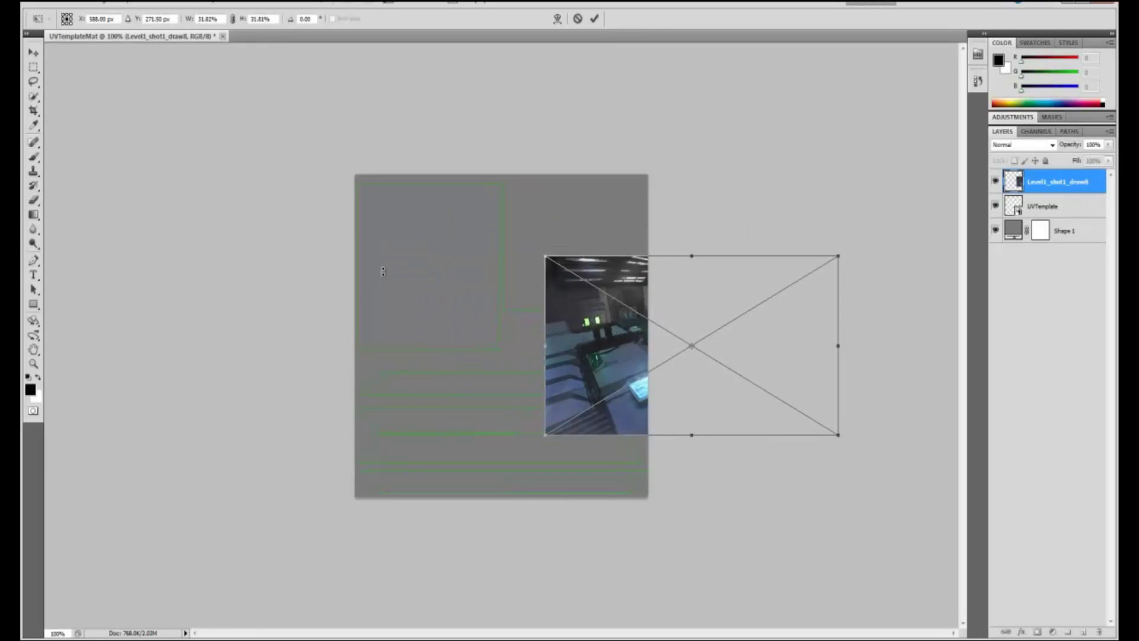
left_click_drag(631, 366, 433, 400)
left_click_drag(638, 290, 482, 383)
left_click_drag(426, 433, 428, 311)
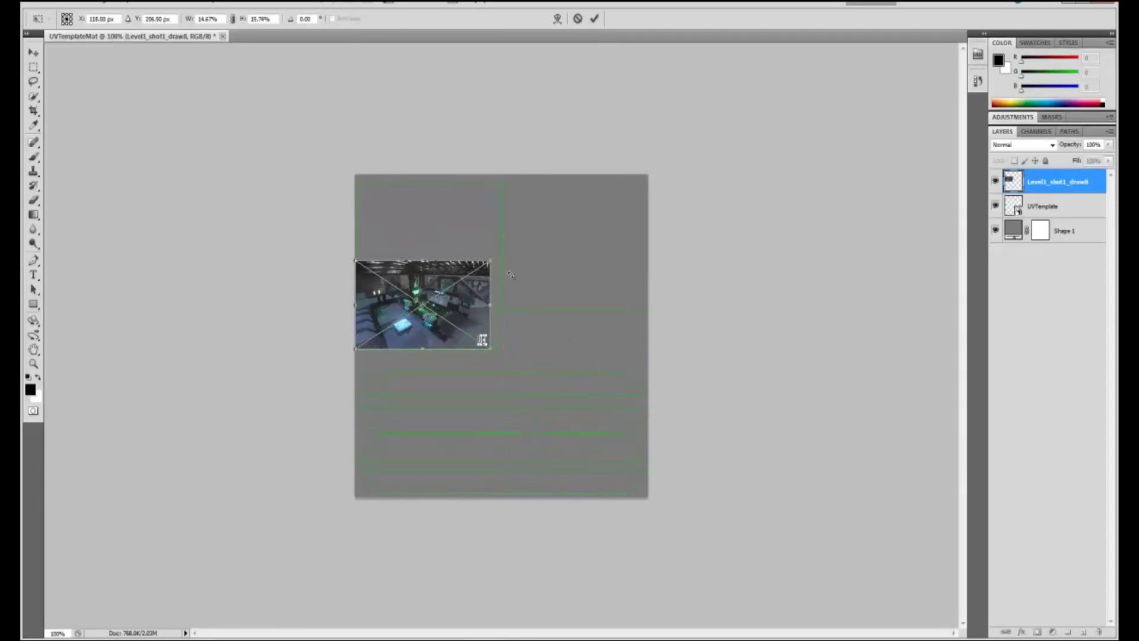
key("Down")
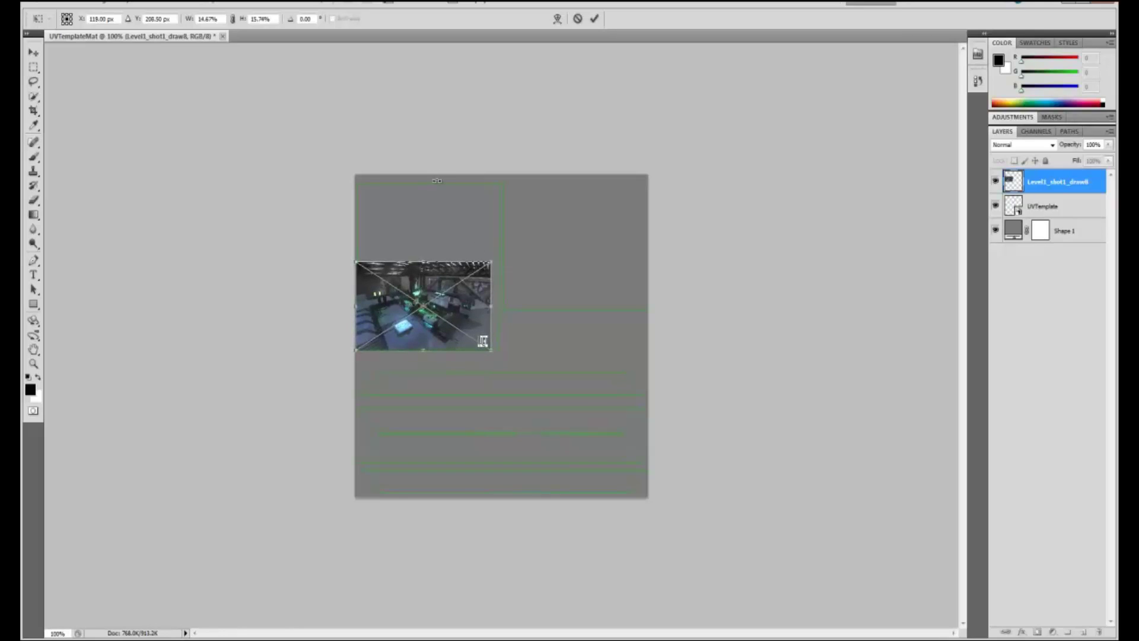
key("Right")
key("shift+Right")
key("Right")
key("Right")
key("Right")
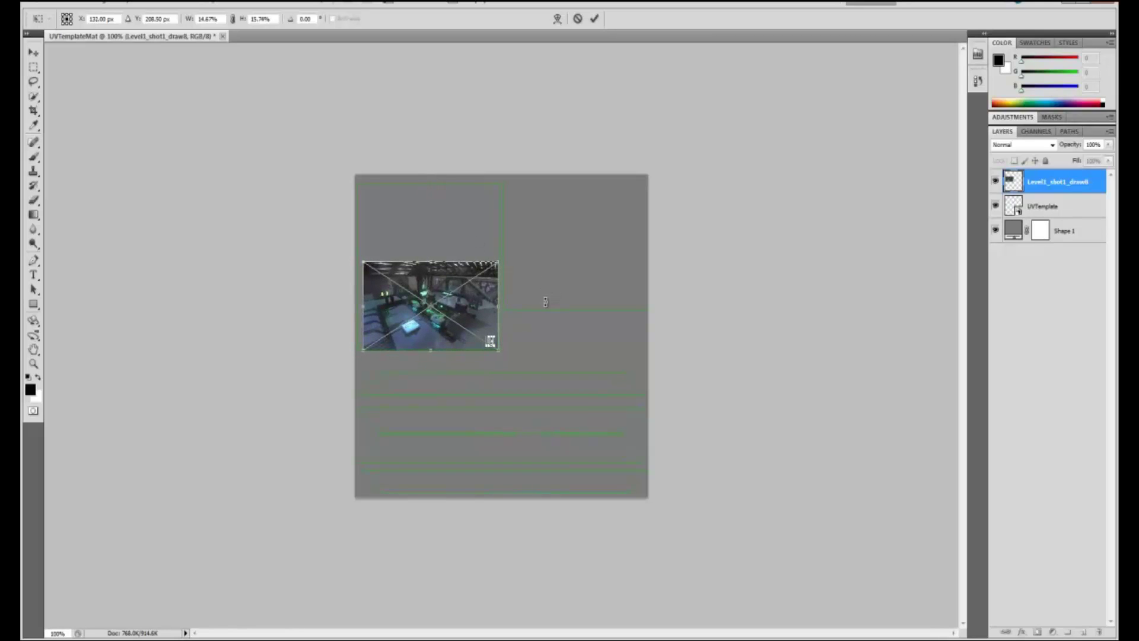
left_click(33, 52)
left_click(481, 241)
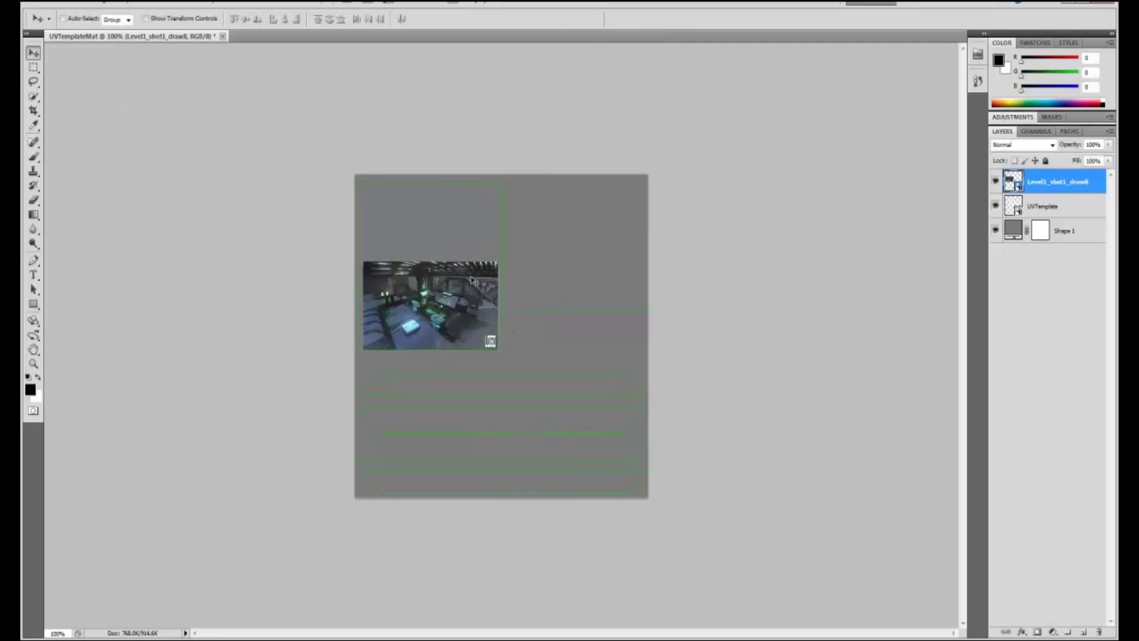
Stretch the concept art to the canvas top and left edges to fill the square.
key("Right")
key("Right")
key("Right")
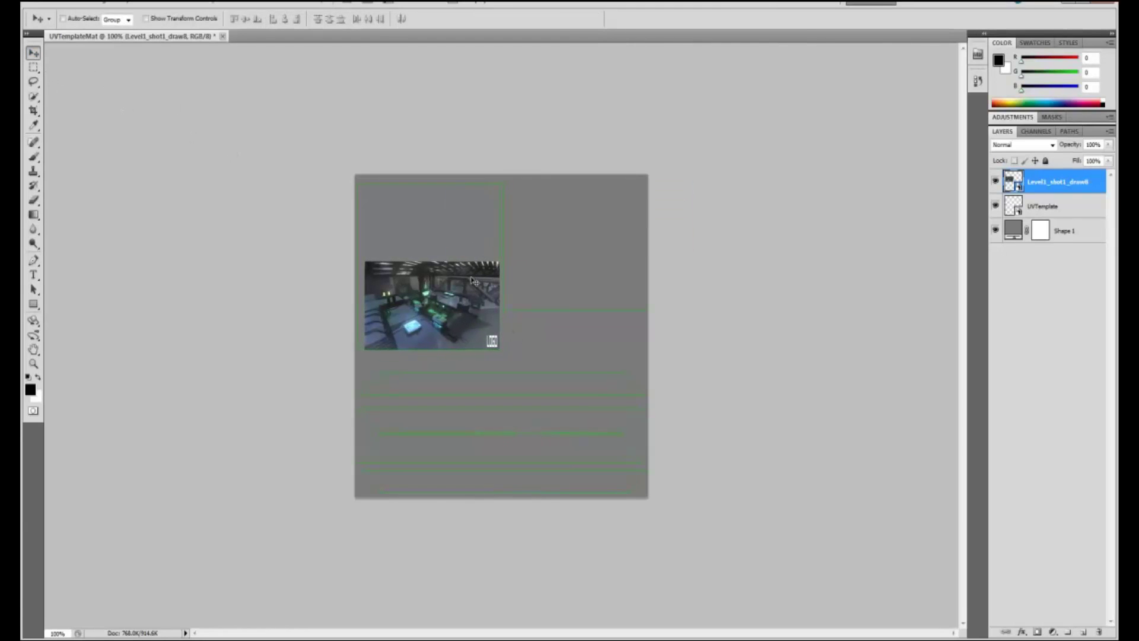
key("Down")
key("Down")
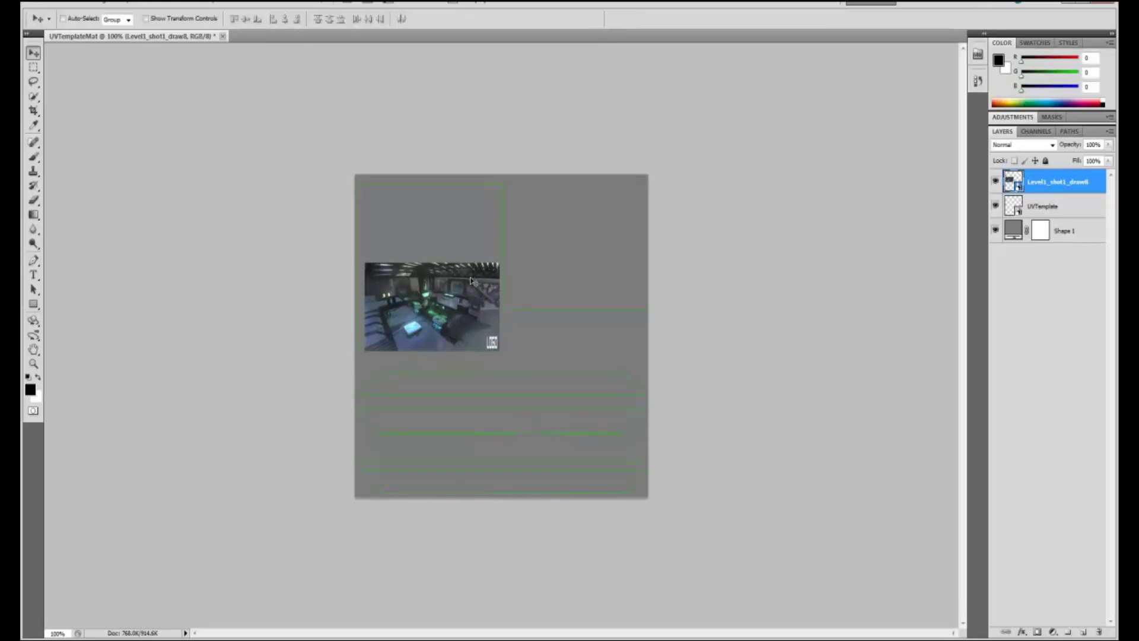
key("ctrl+t")
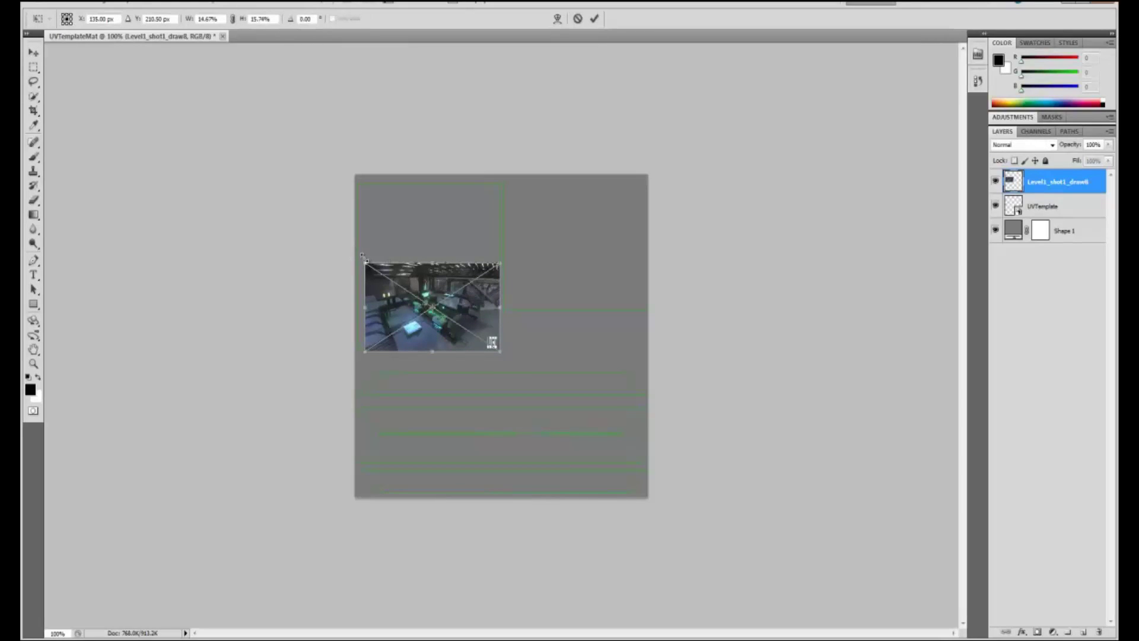
left_click_drag(362, 256, 357, 177)
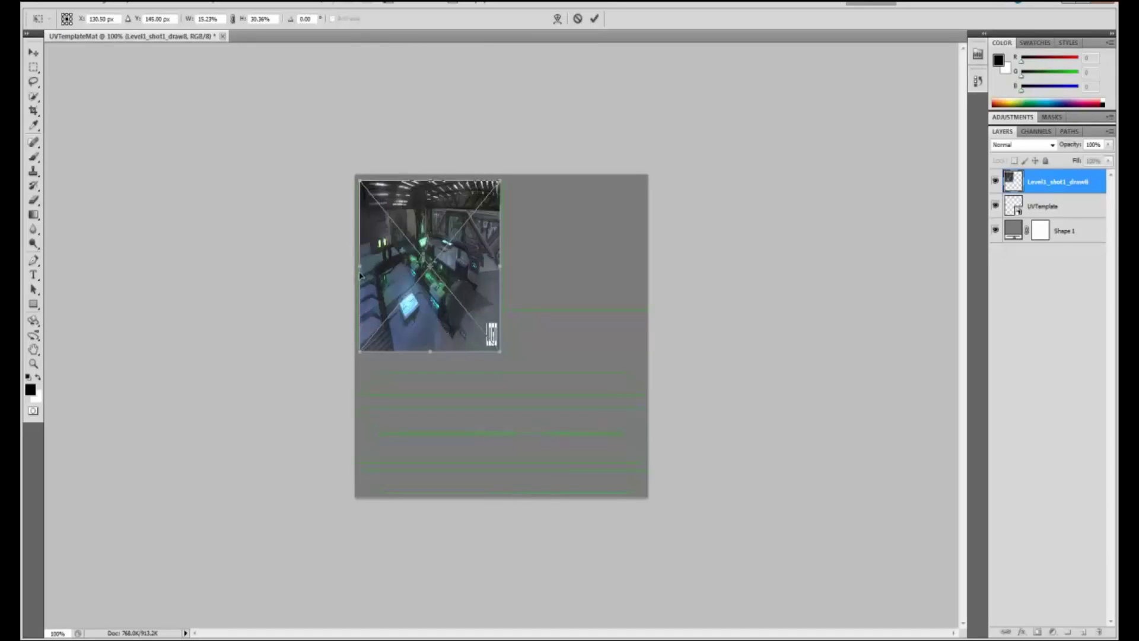
left_click_drag(360, 274, 358, 274)
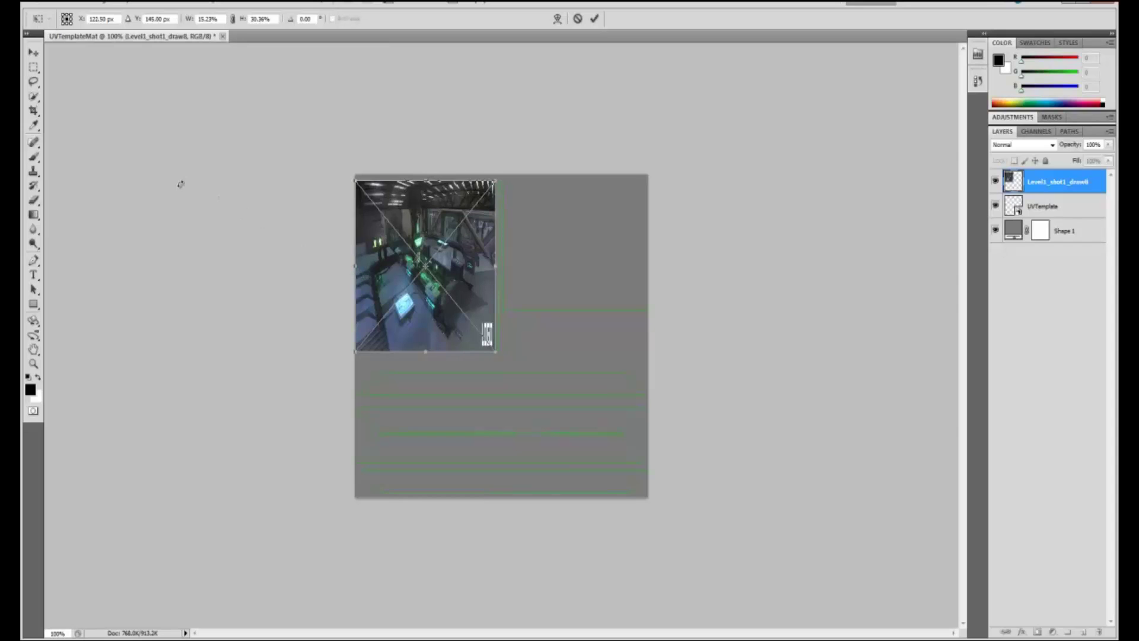
left_click_drag(495, 266, 500, 267)
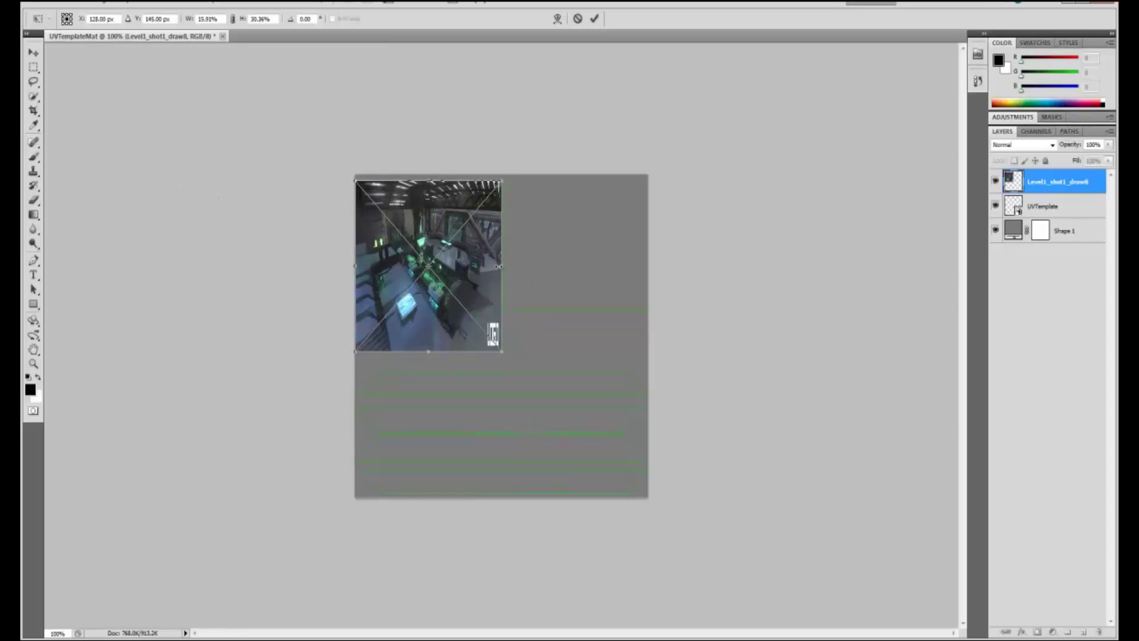
left_click(34, 52)
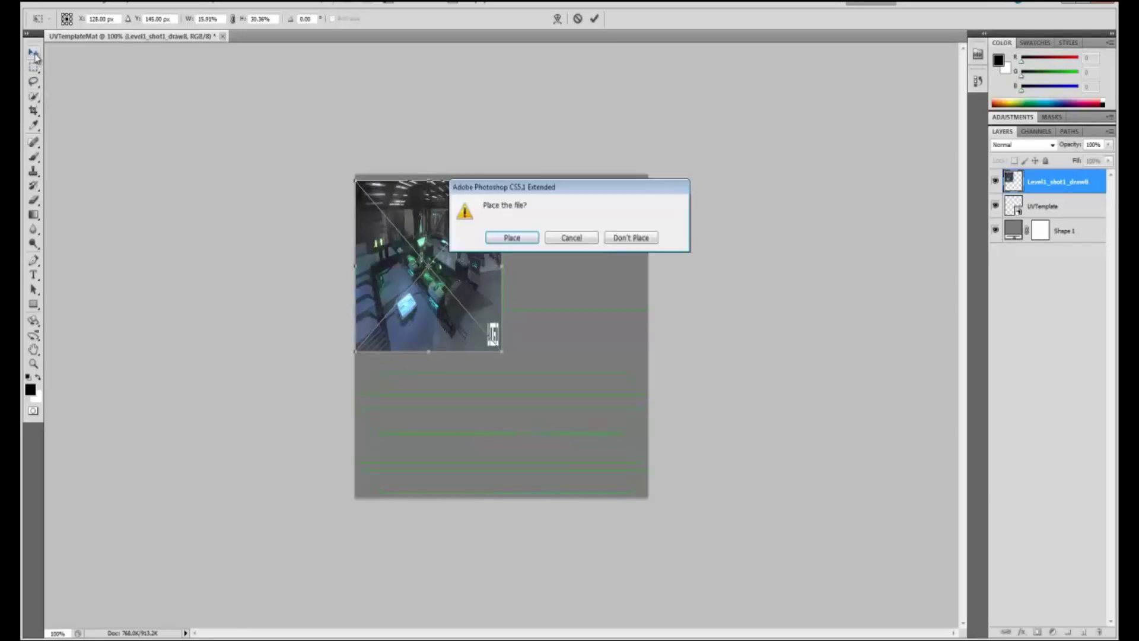
key("Return")
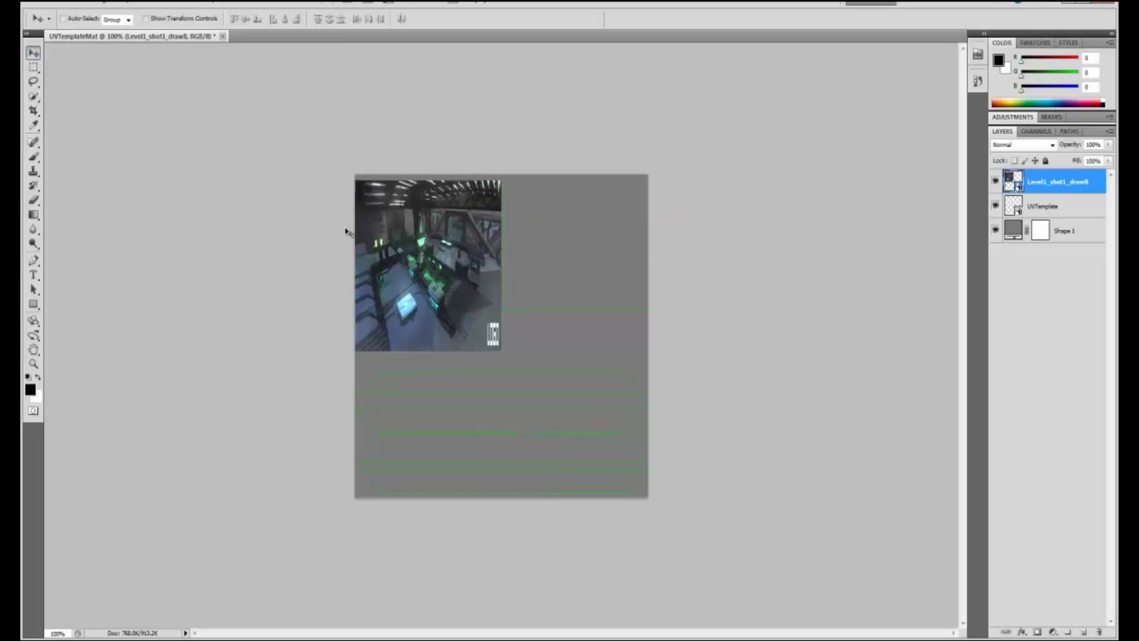
Place WoodPlanksBare0138_3_L sized to the top-right block, then move UVTemplate to the top layer.
left_click(54, 5)
left_click(105, 244)
double_click(611, 225)
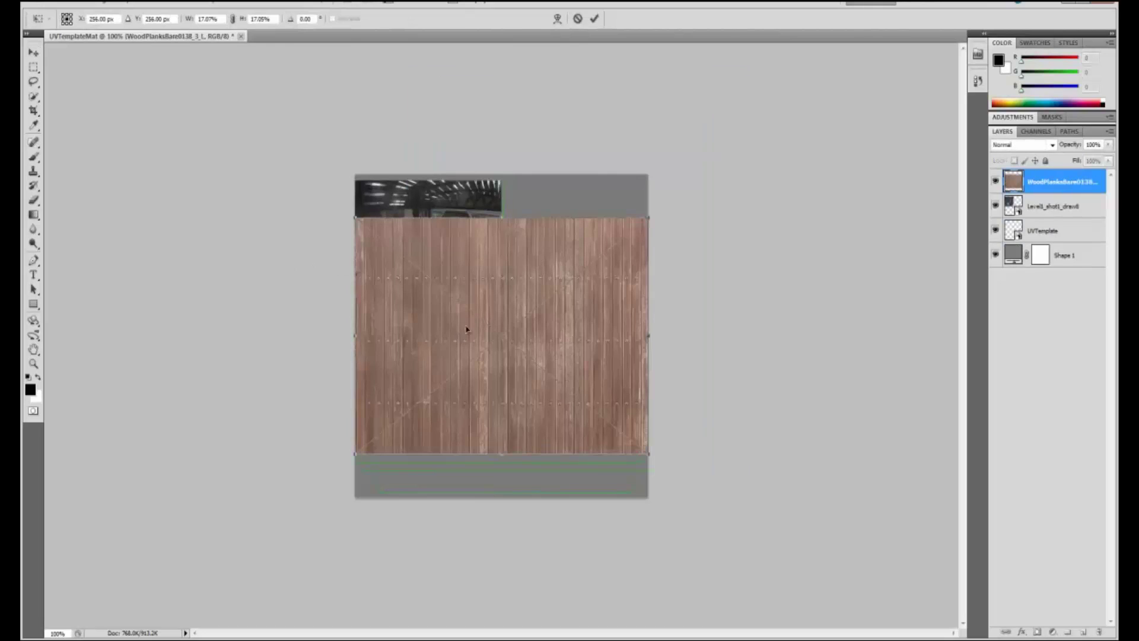
left_click_drag(355, 219, 505, 183)
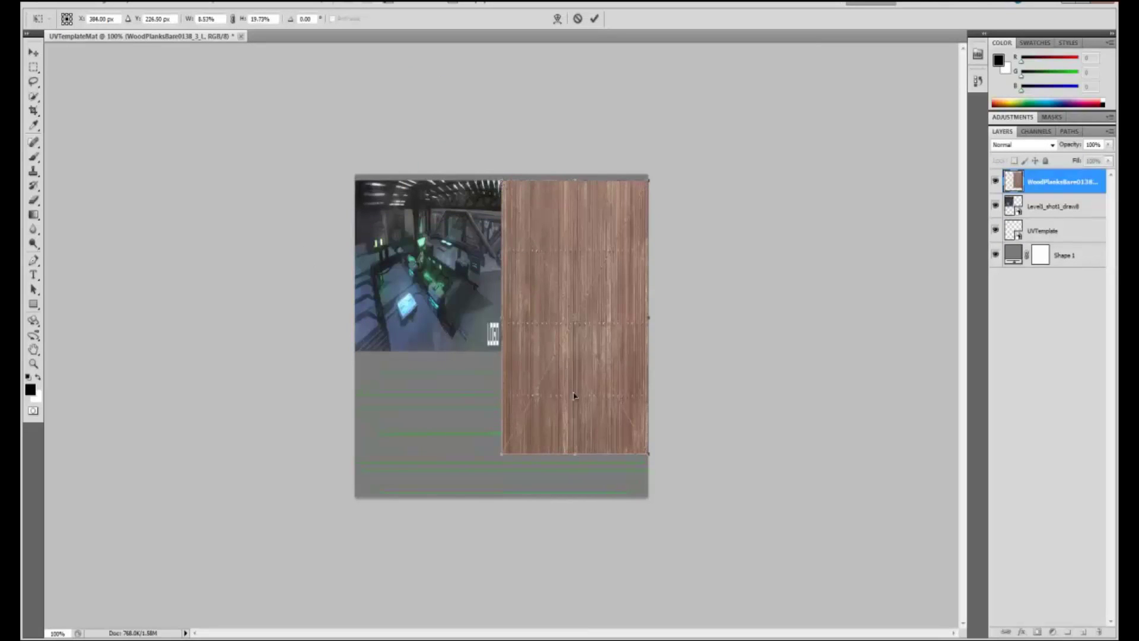
left_click_drag(576, 450, 580, 313)
left_click(33, 54)
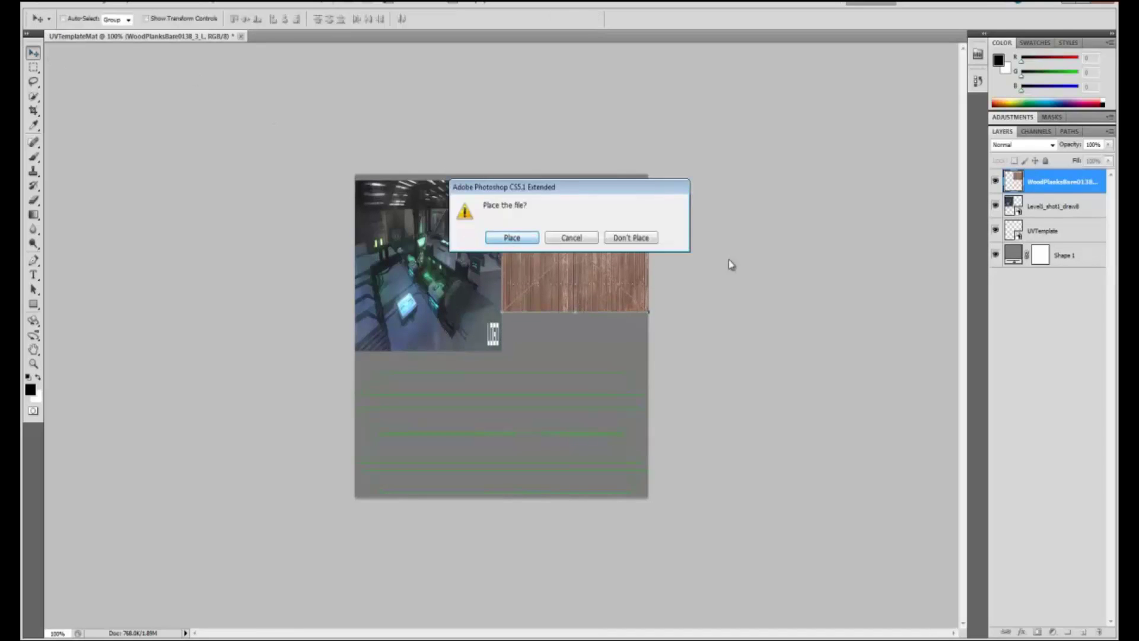
key("Return")
left_click(1038, 230)
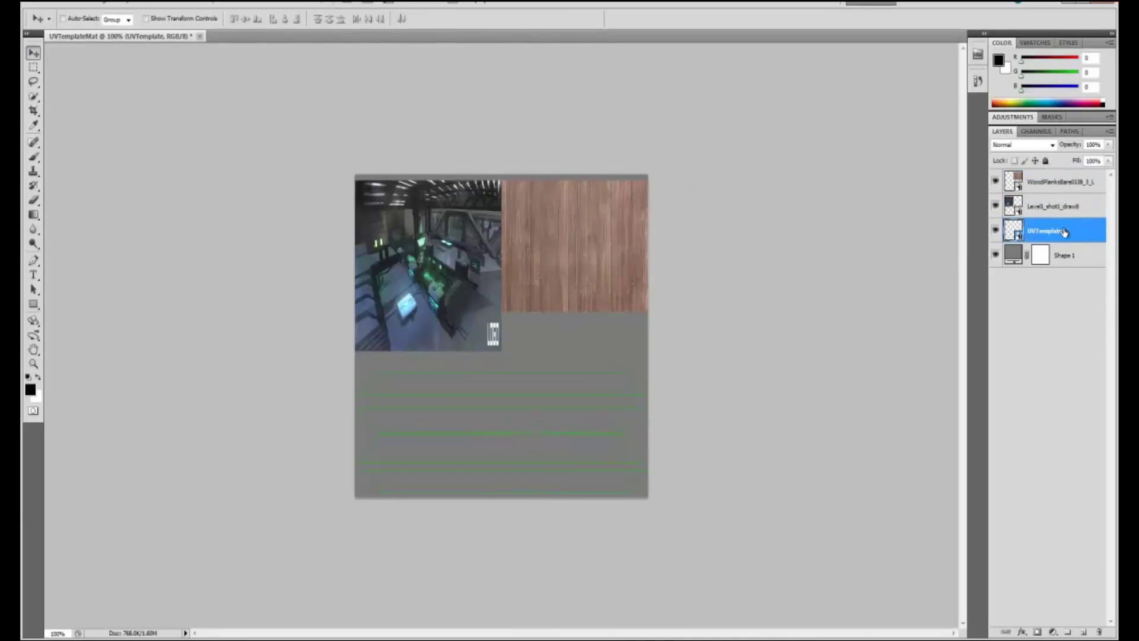
left_click_drag(1069, 177, 1068, 178)
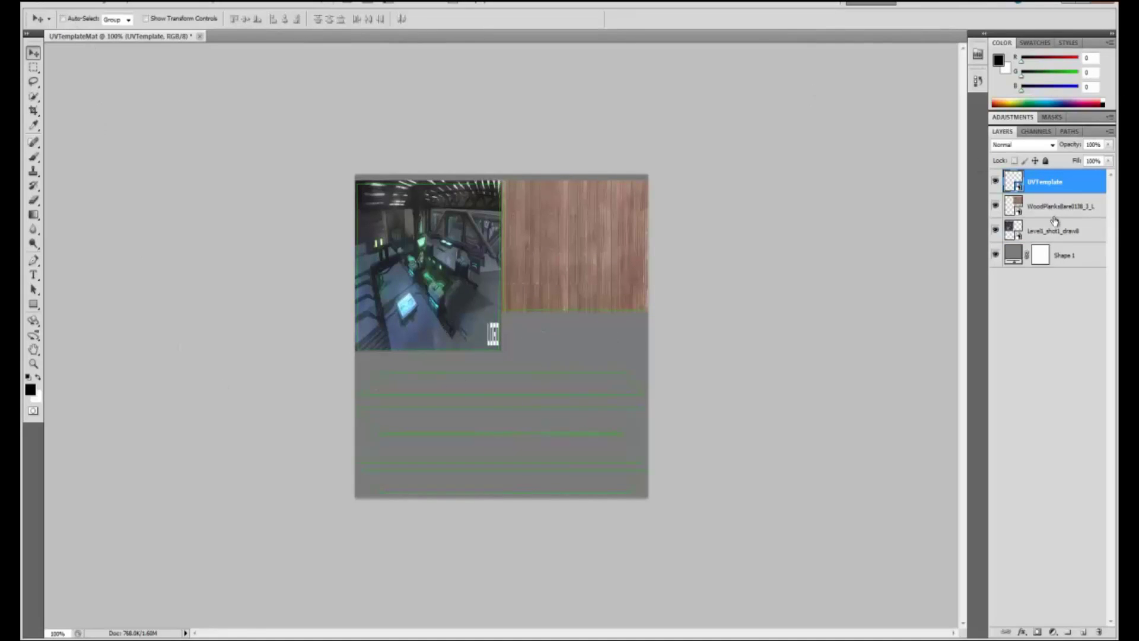
Duplicate the wood plank layer and reshape the copy into a wide band across the lower canvas.
right_click(1035, 178)
key("Escape")
left_click(1068, 206)
right_click(1068, 206)
left_click(1031, 248)
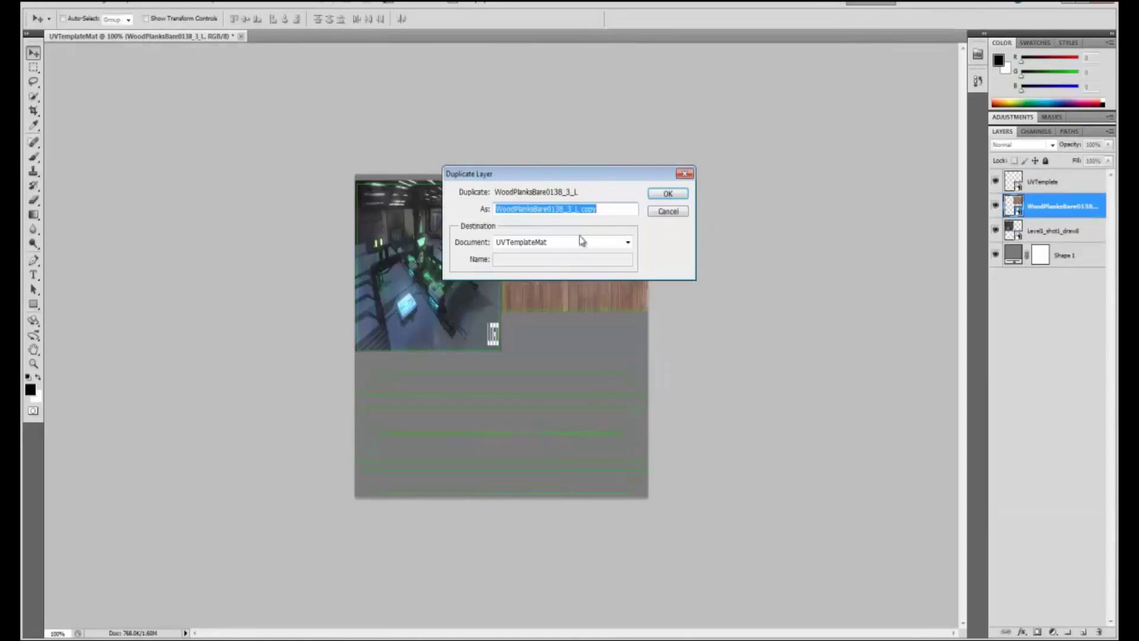
left_click(664, 197)
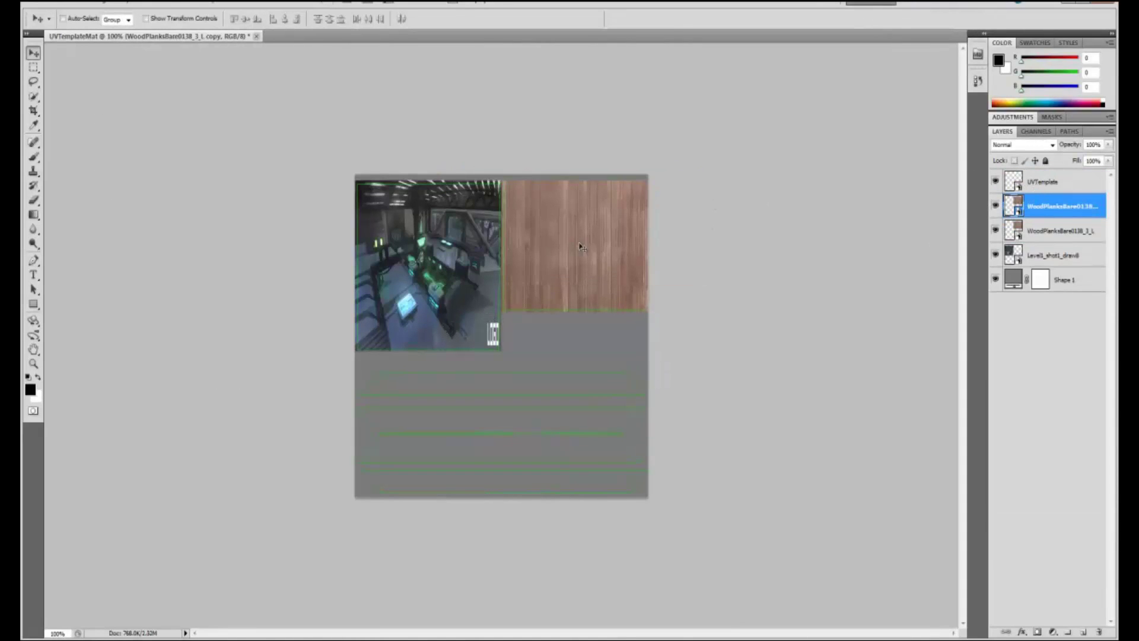
left_click_drag(557, 265, 444, 392)
key("ctrl+t")
left_click_drag(537, 306, 645, 370)
left_click_drag(389, 404, 356, 399)
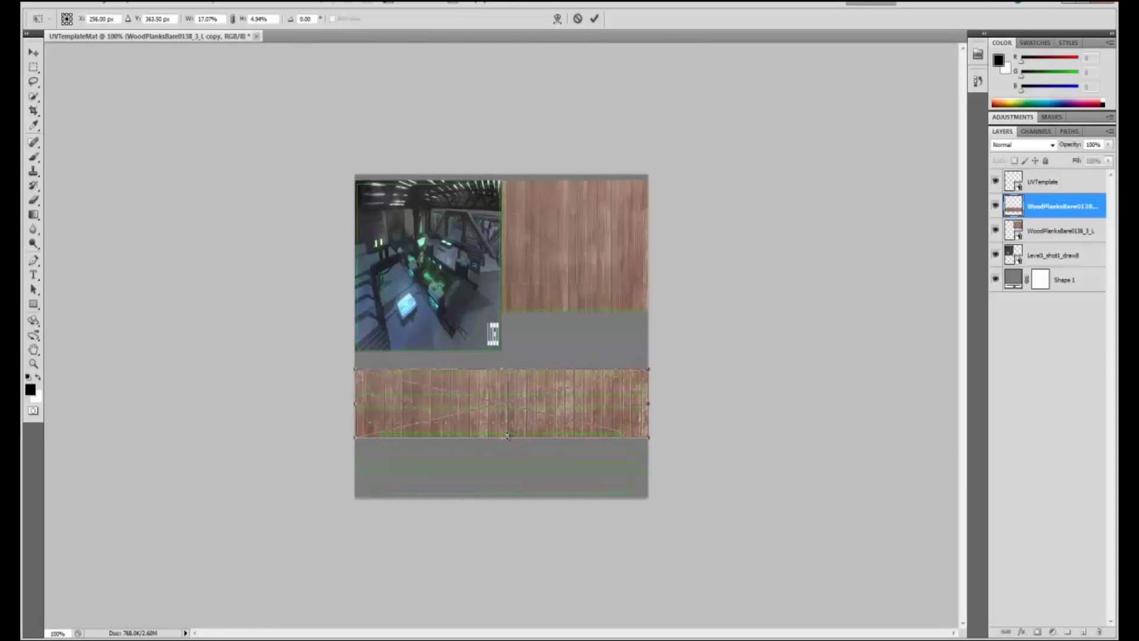
left_click_drag(500, 439, 506, 398)
left_click(34, 53)
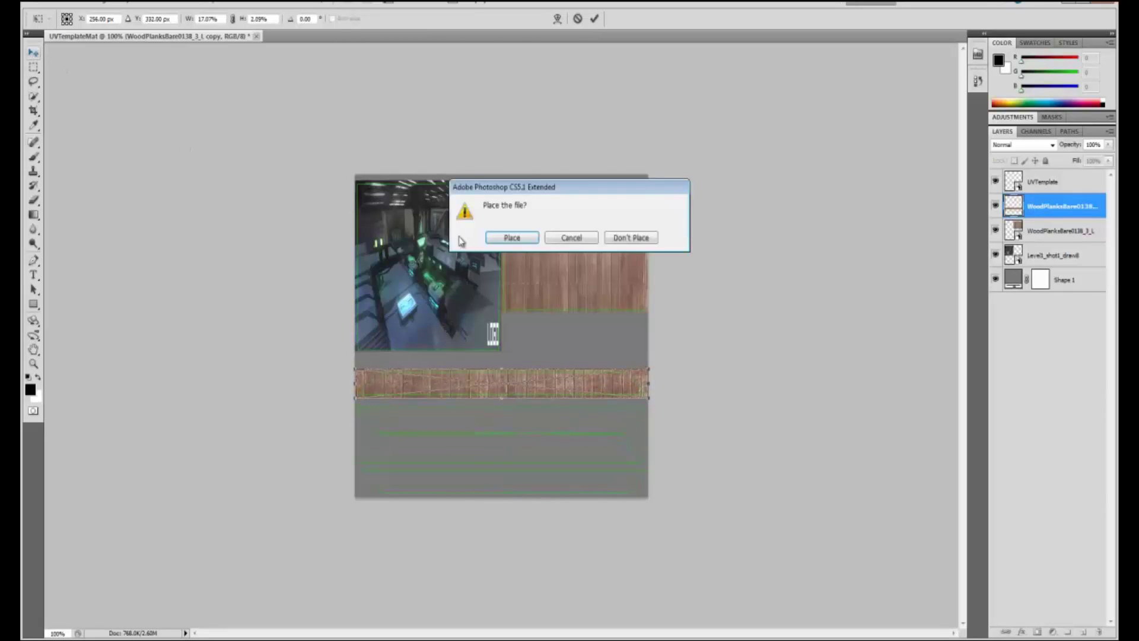
left_click(511, 237)
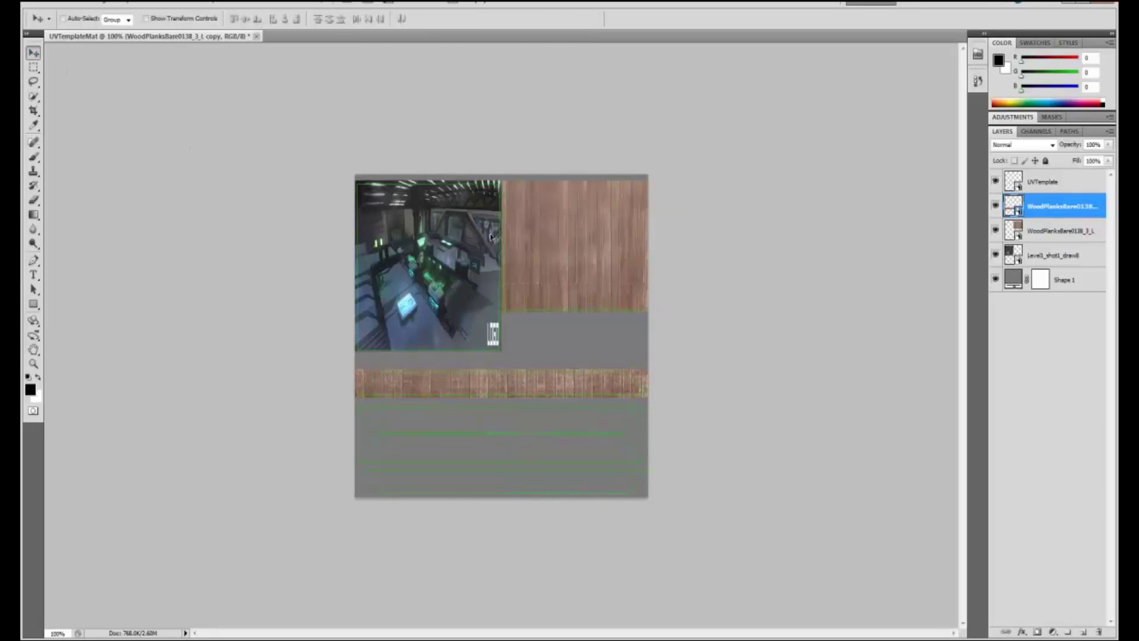
Make two more copies of the plank strip, stacking each below the previous one.
right_click(1054, 206)
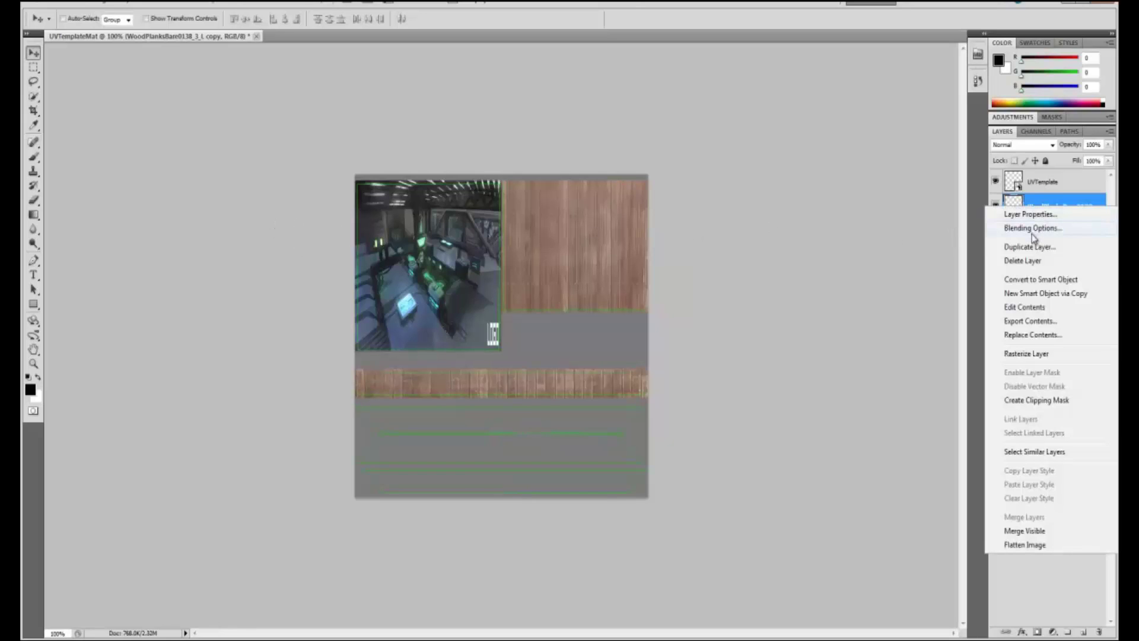
left_click(1026, 247)
left_click(665, 194)
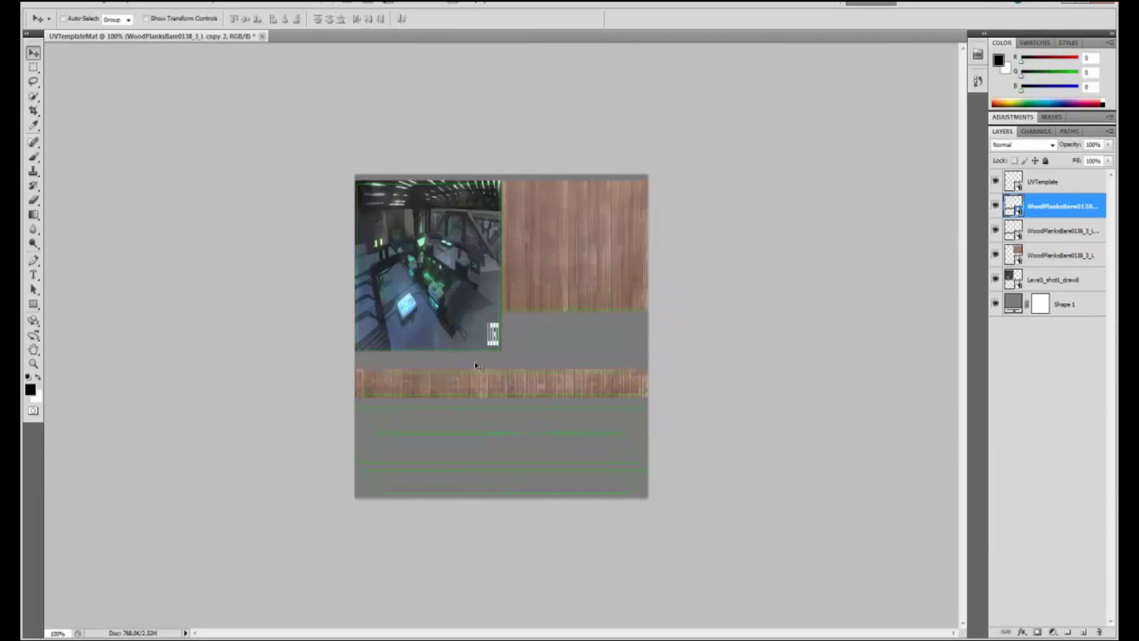
left_click_drag(516, 384, 514, 417)
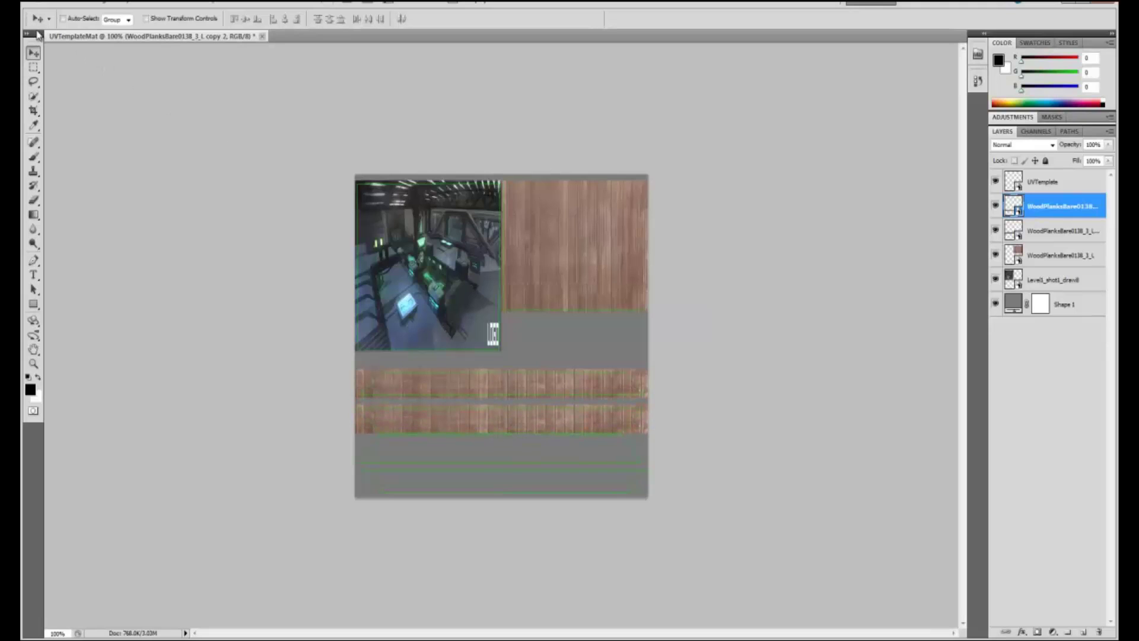
right_click(1053, 208)
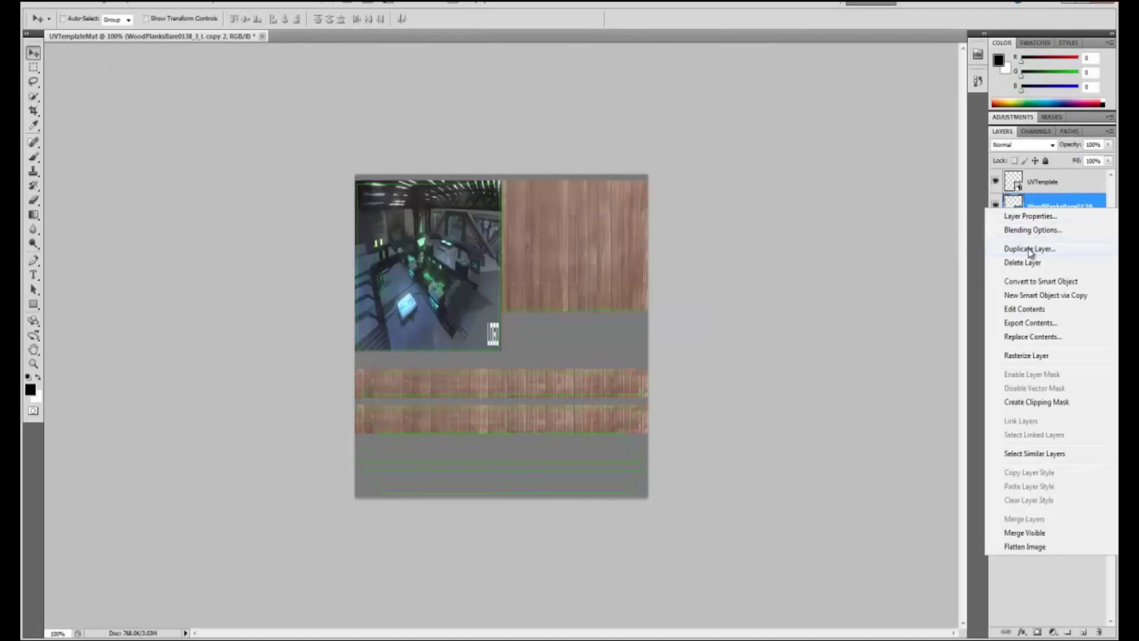
left_click(1029, 249)
key("Return")
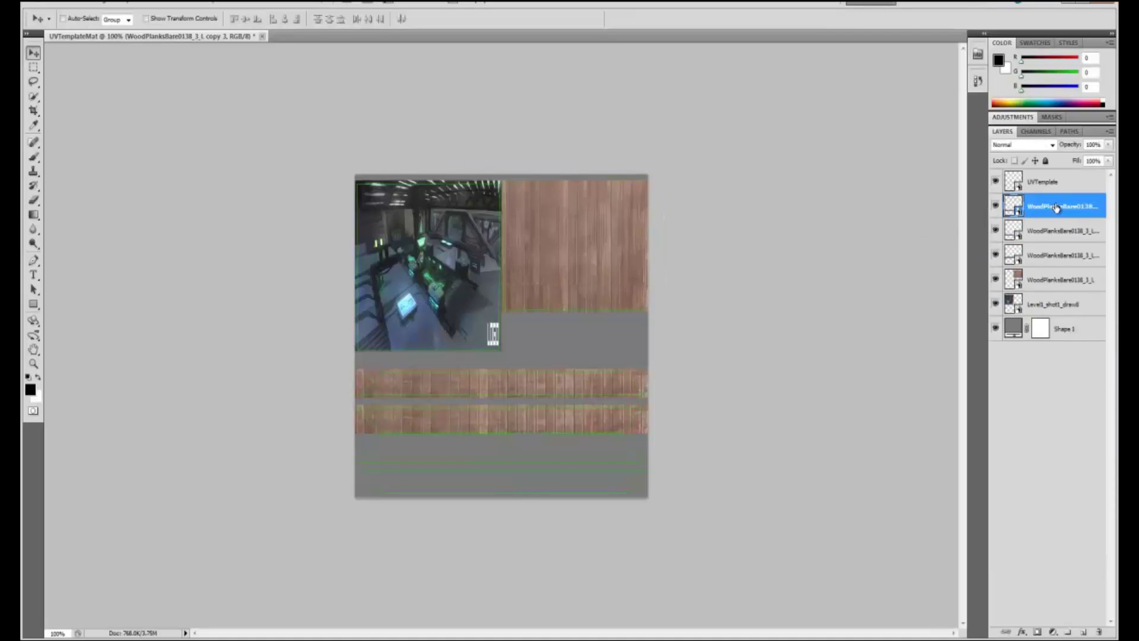
left_click_drag(443, 416, 441, 446)
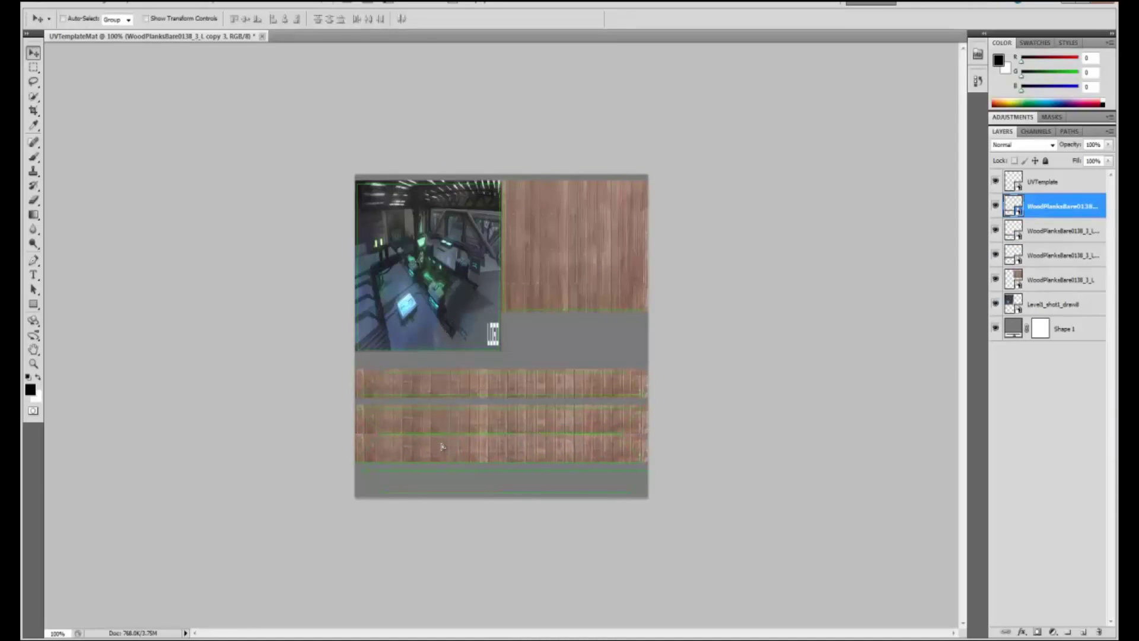
Add a fourth plank strip copy and move it into the bottom grey band.
left_click(56, 4)
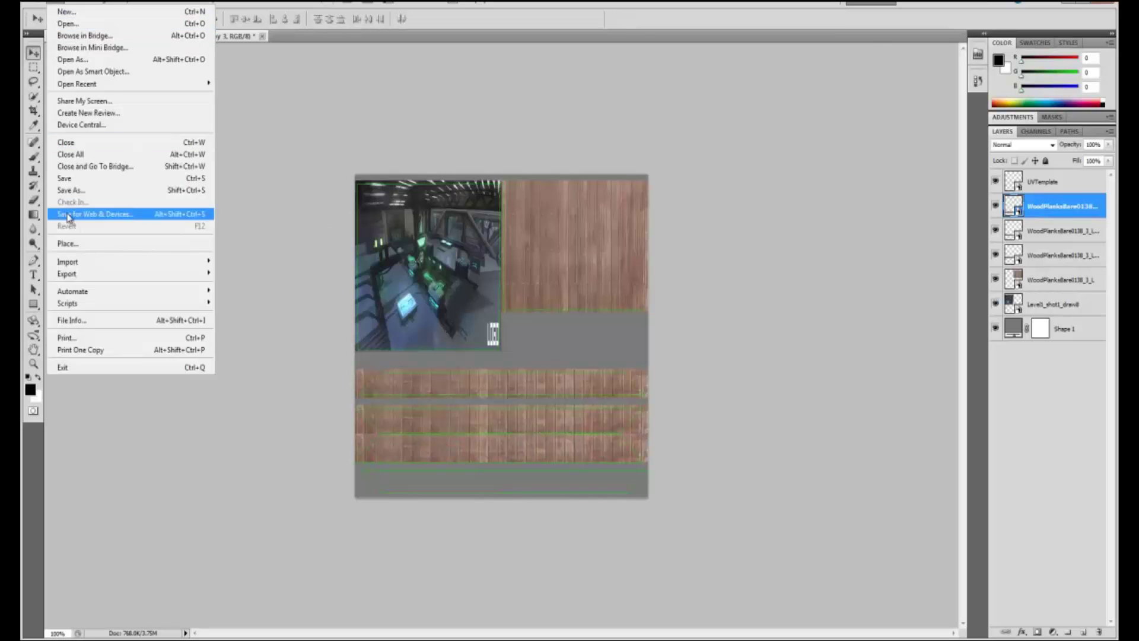
left_click(64, 243)
double_click(658, 224)
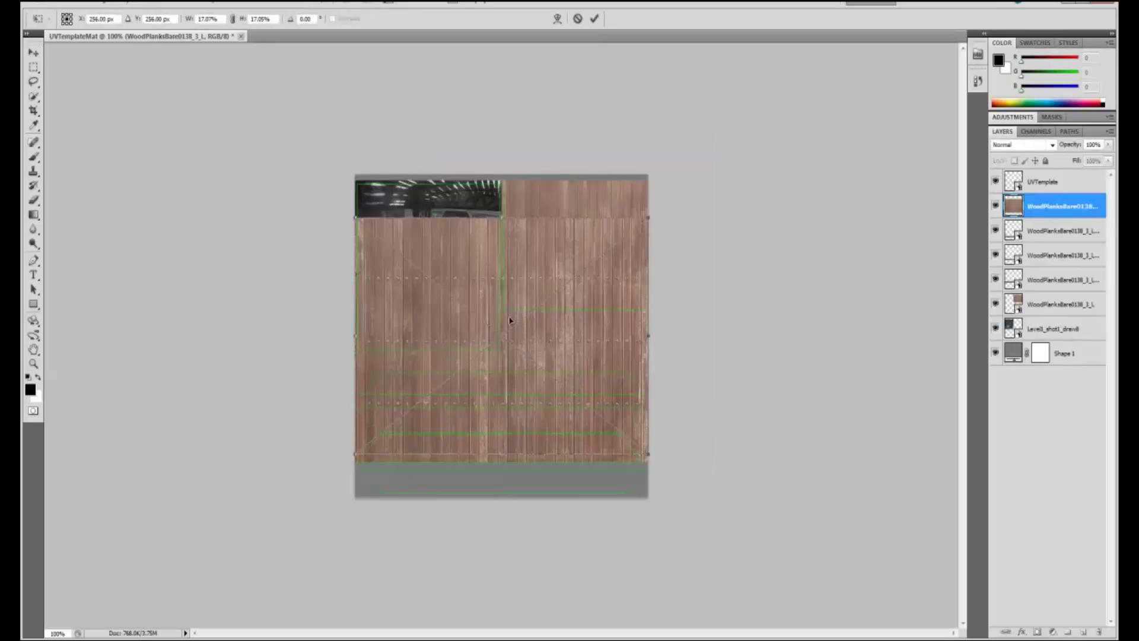
key("Escape")
left_click(1042, 229)
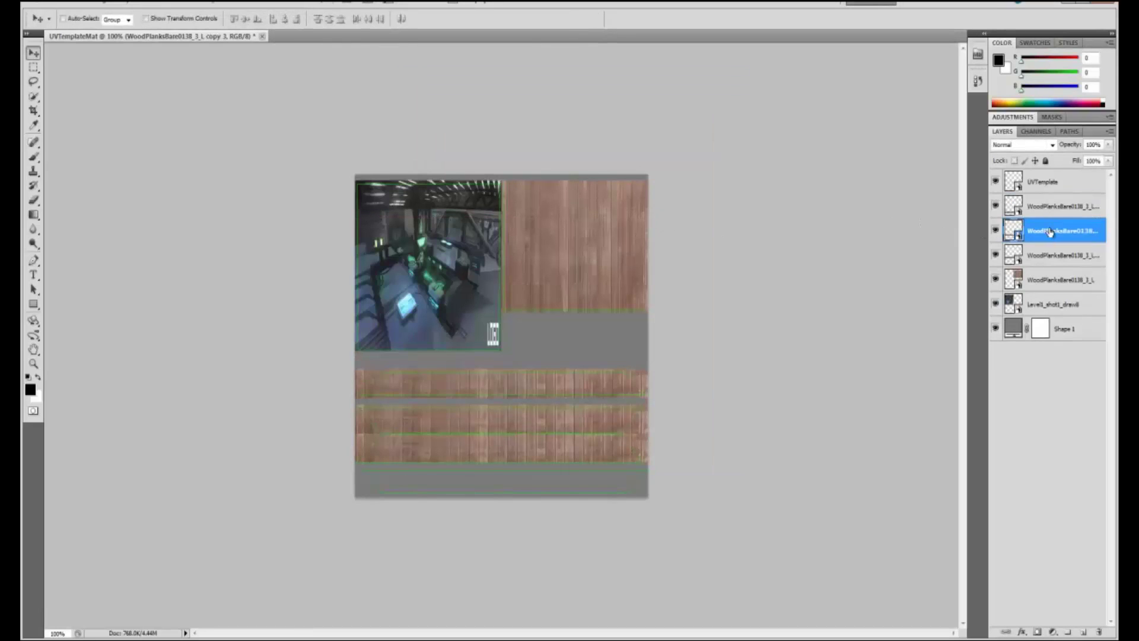
right_click(1044, 226)
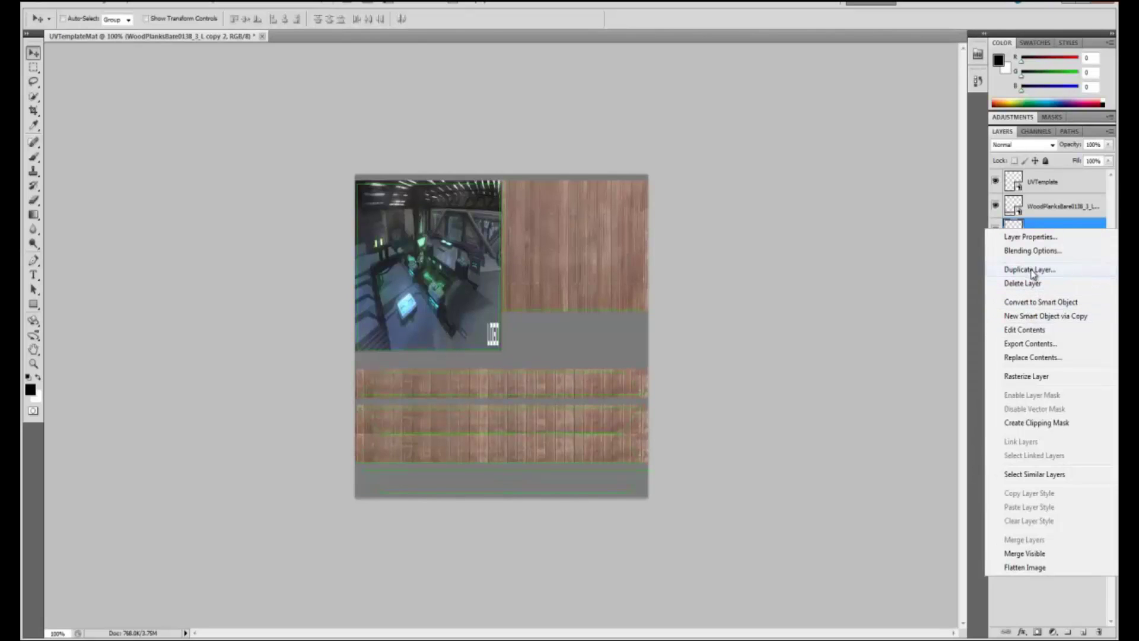
left_click(1032, 271)
left_click(652, 191)
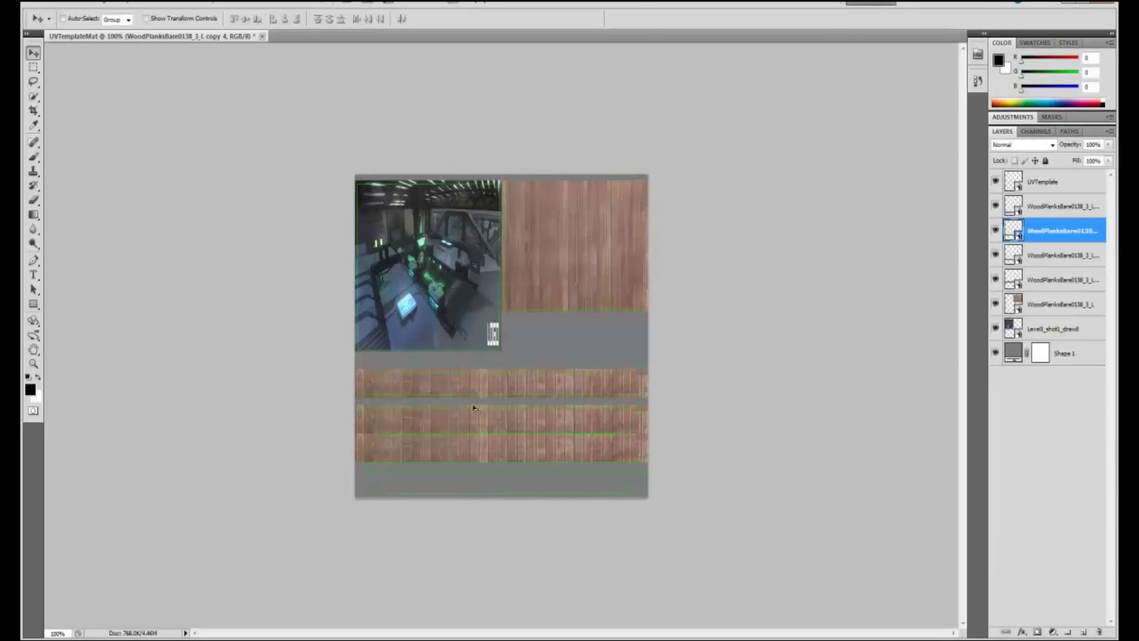
left_click_drag(484, 408, 506, 468)
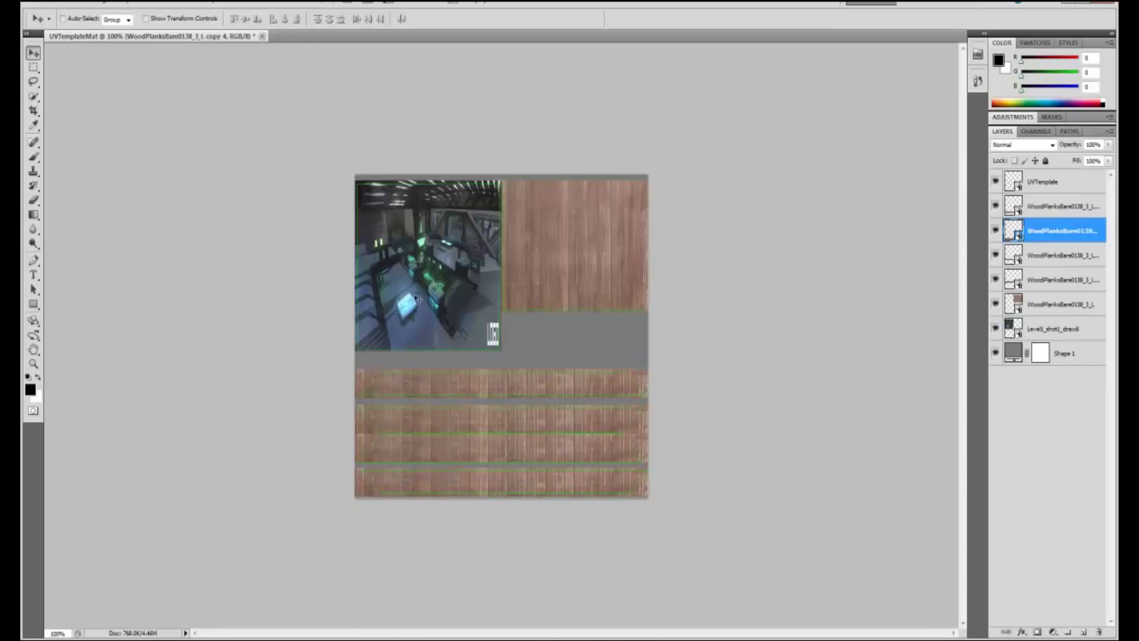
Delete the Shape 1 grey background and UVTemplate guide-line layers.
left_click(1074, 347)
key("Delete")
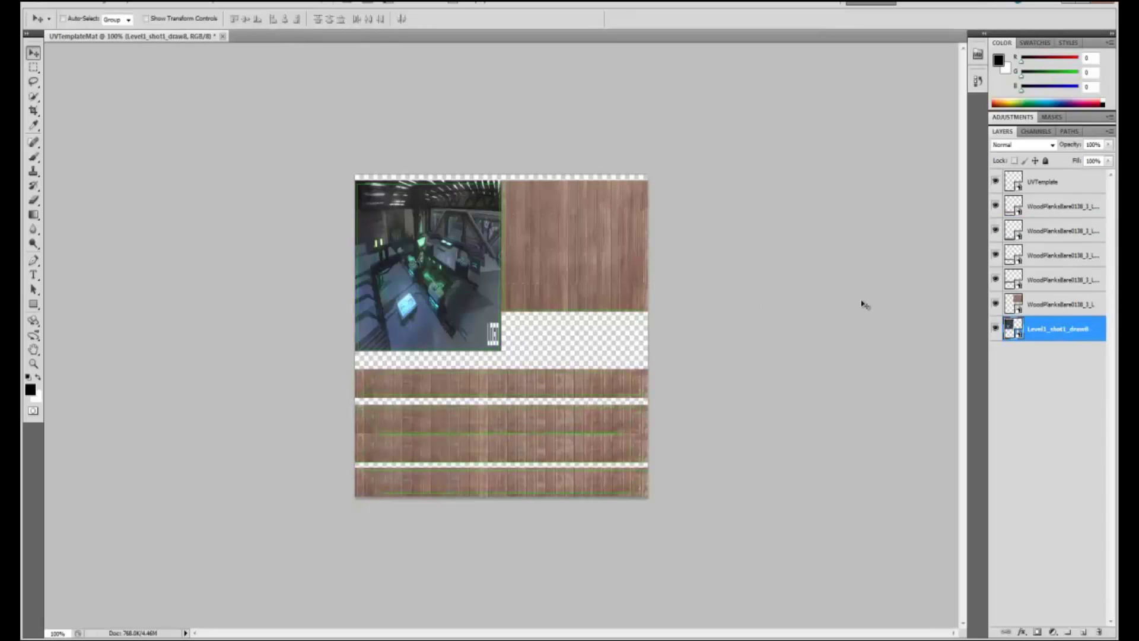
left_click(1047, 184)
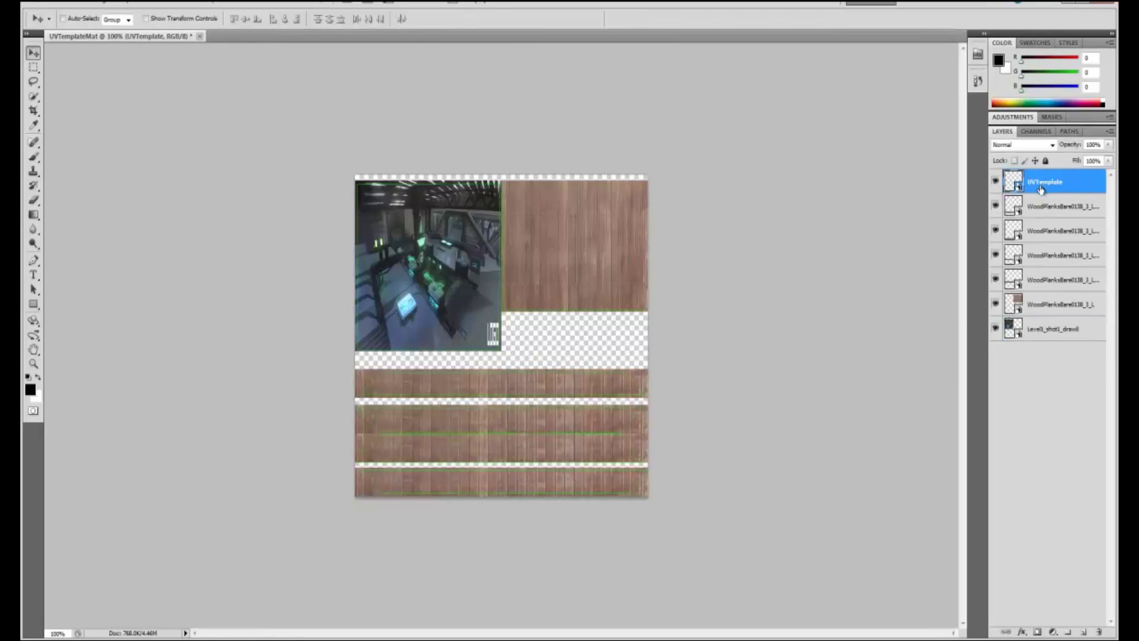
key("Delete")
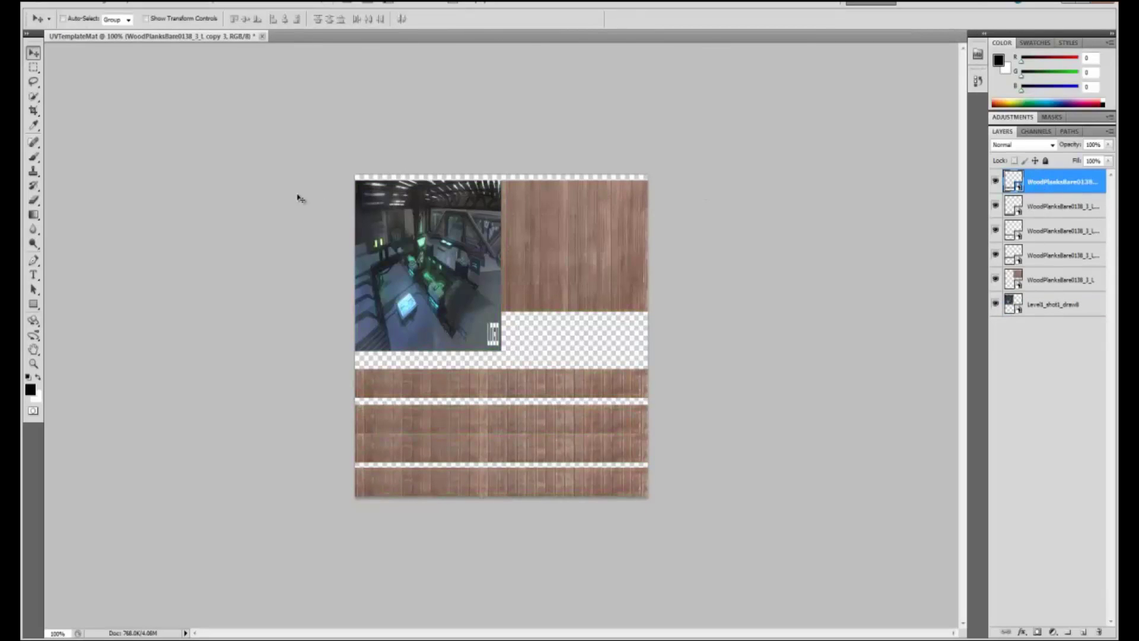
Save the texture to the Desktop as a PNG named diffuse with default options.
left_click(55, 3)
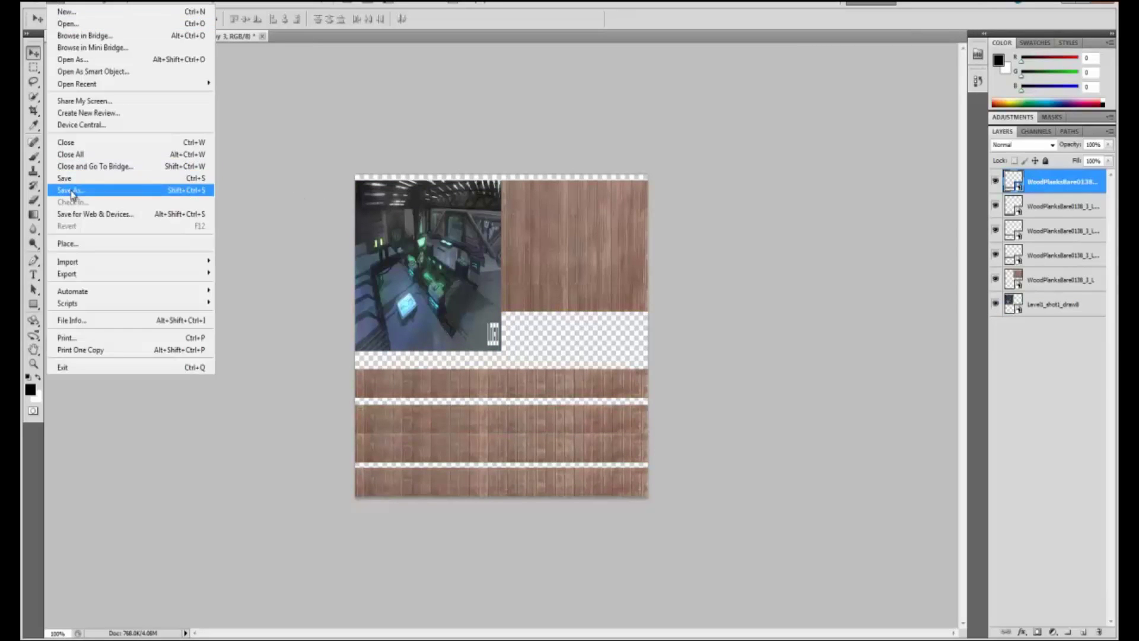
left_click(65, 186)
left_click(557, 317)
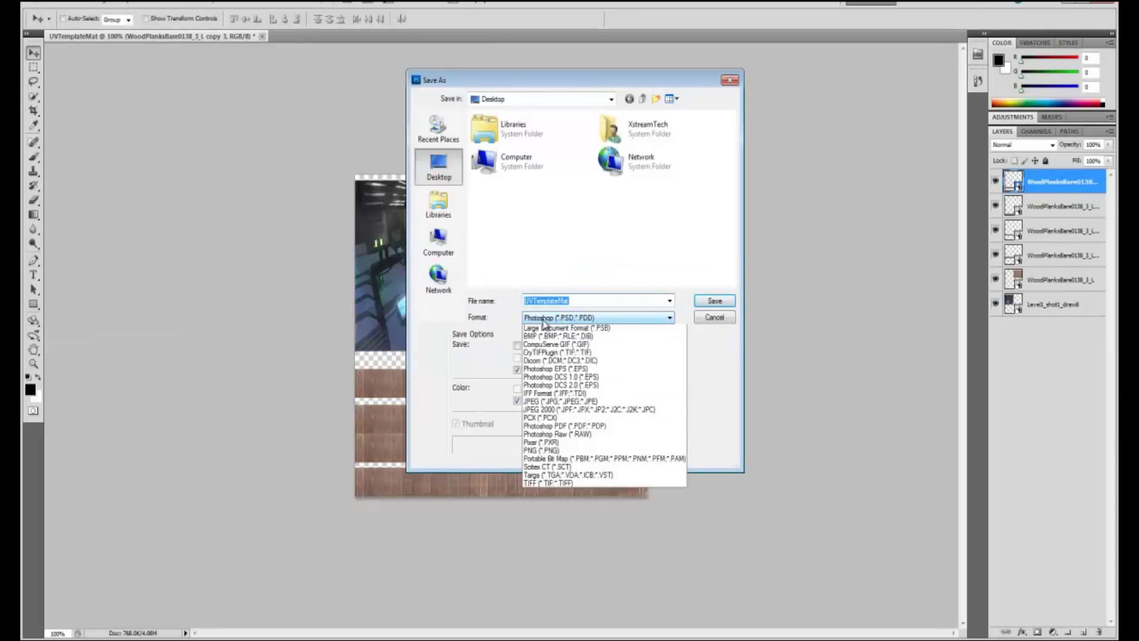
left_click(585, 449)
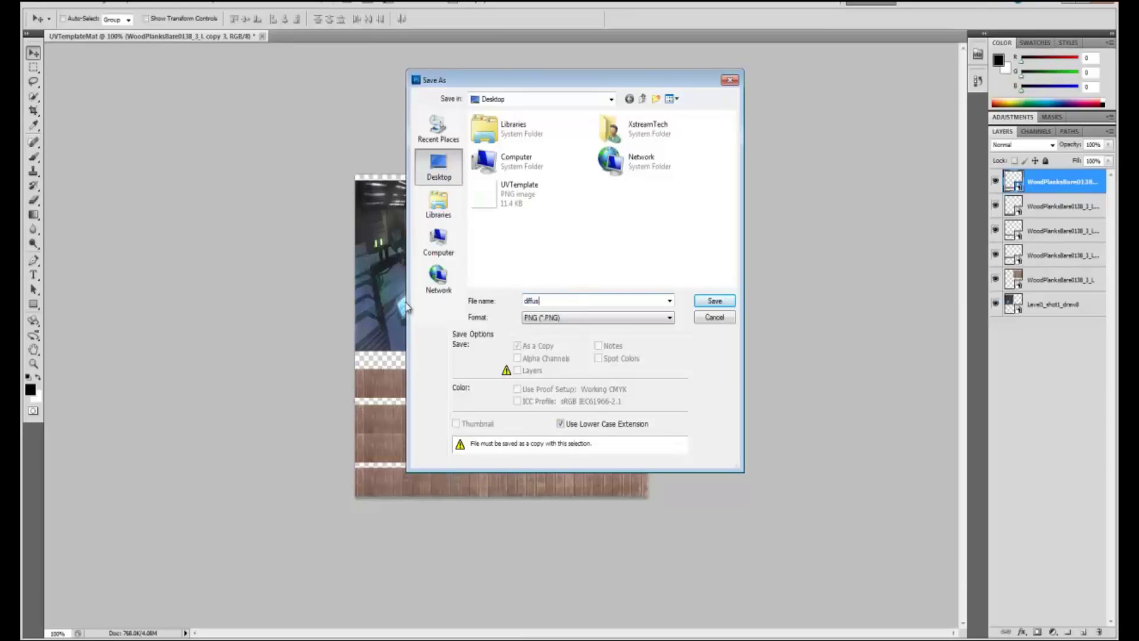
type("e")
key("Return")
left_click(585, 212)
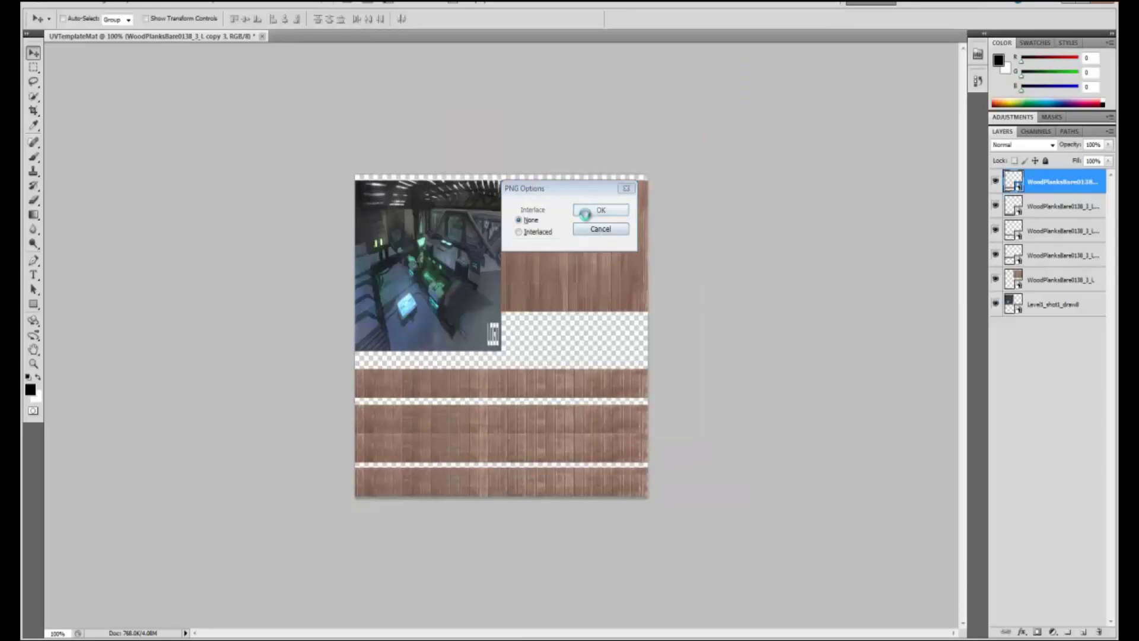
key("super")
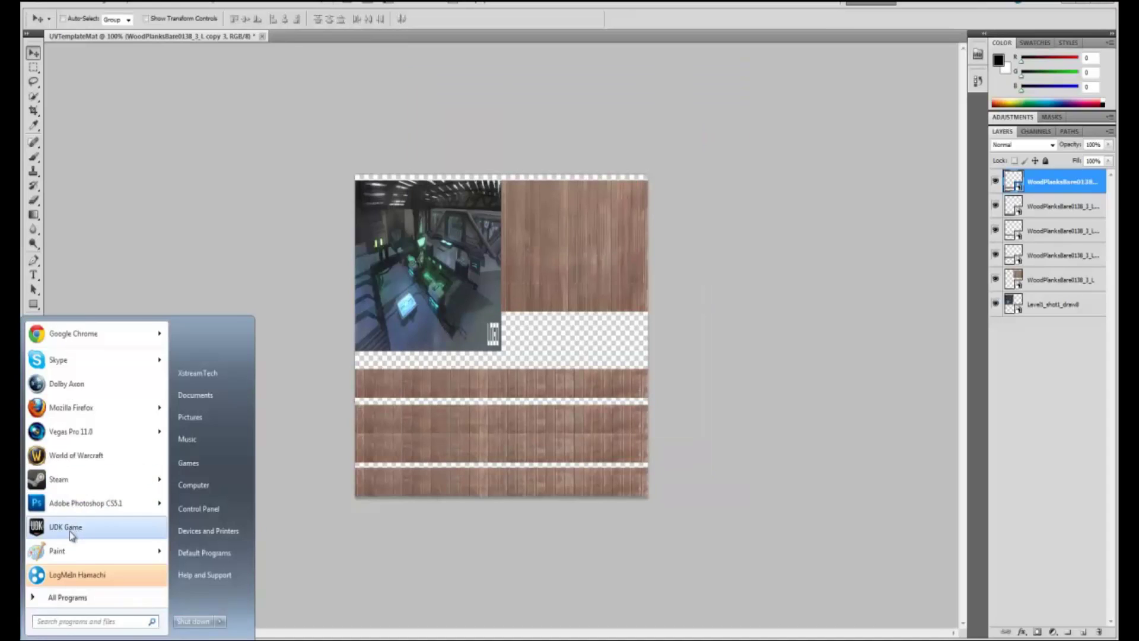
Launch UDK and import diffuse.png and UVExampleModel.fbx into MyPackage using OK To All.
left_click(67, 598)
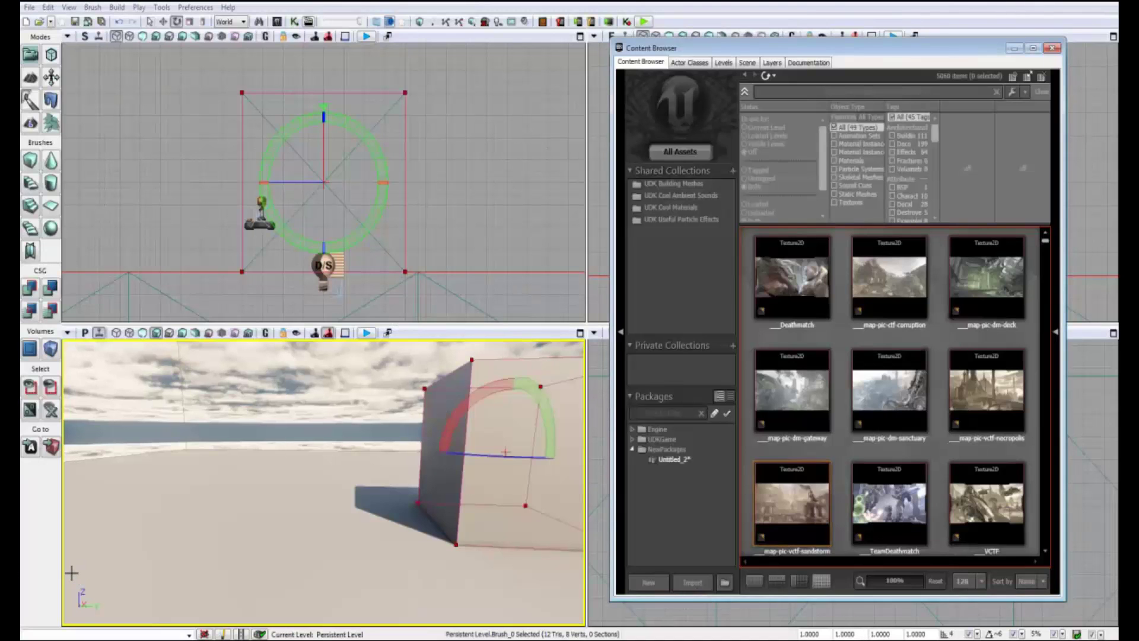
left_click(706, 584)
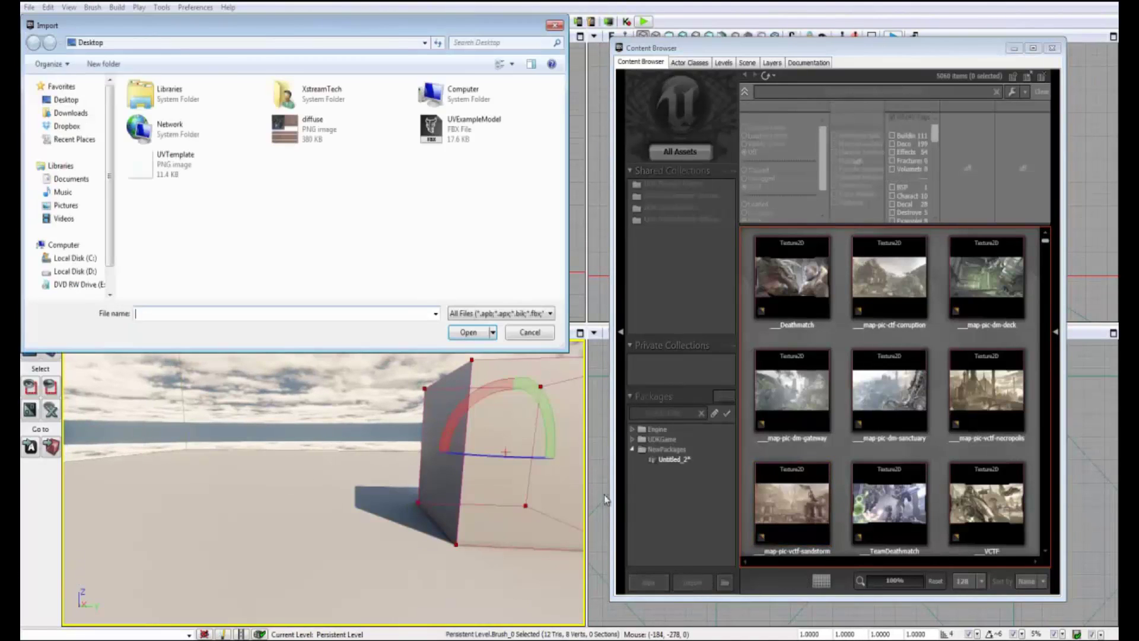
left_click(323, 139)
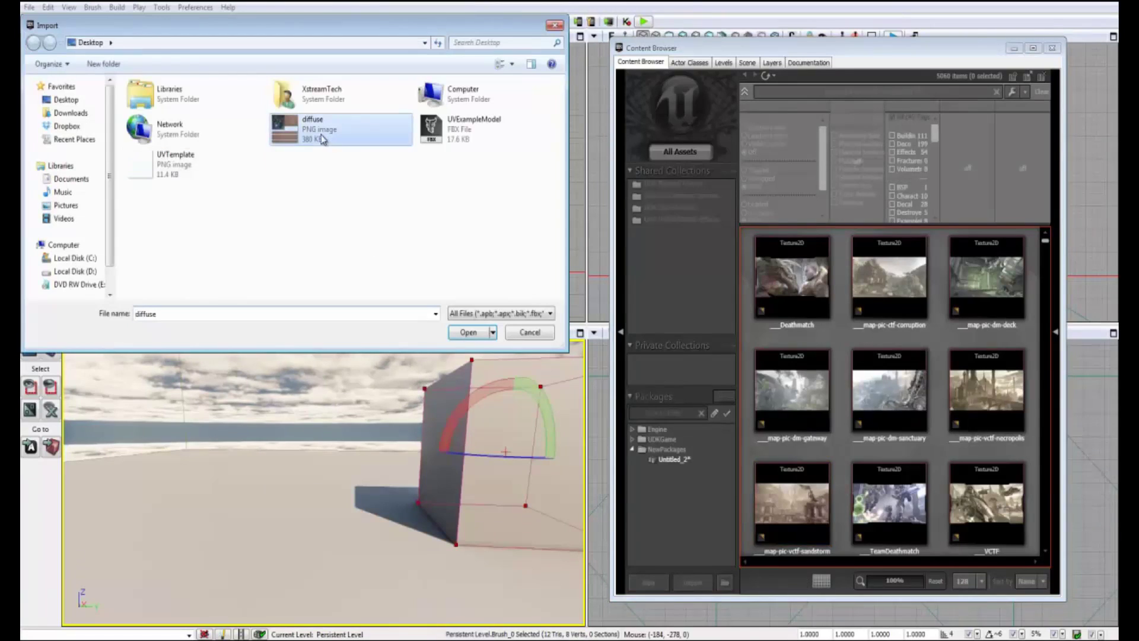
left_click(453, 141, "ctrl")
left_click(474, 334)
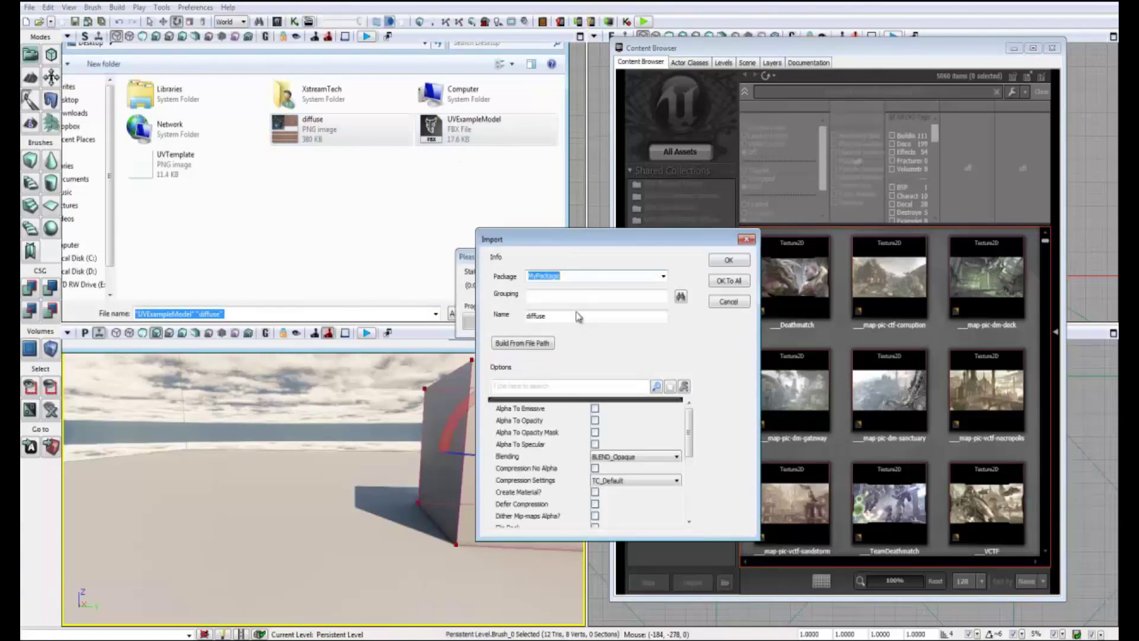
left_click(729, 281)
left_click(688, 353)
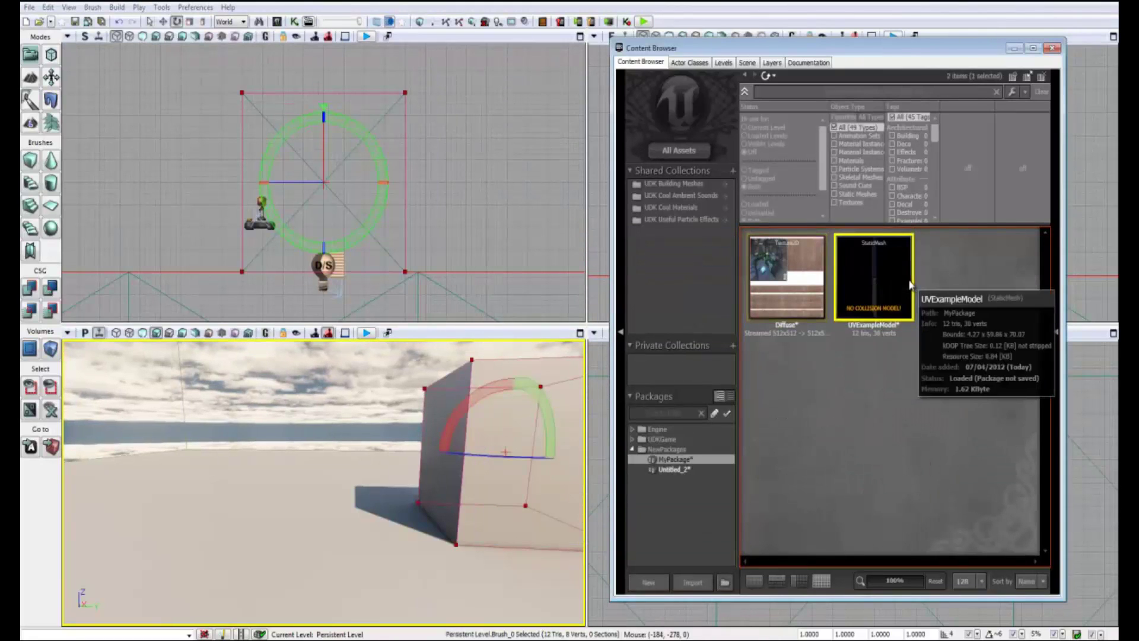
Drop UVExampleModel into the level, create Diffuse_Mat with the texture feeding Diffuse, and apply.
left_click_drag(873, 276, 302, 606)
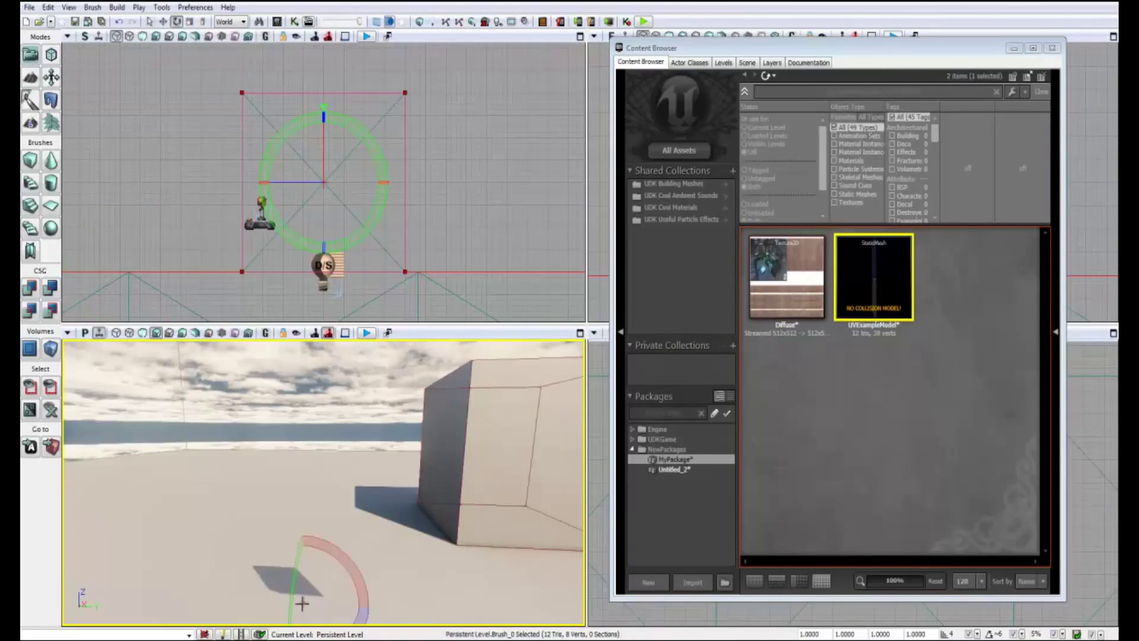
left_click(772, 300)
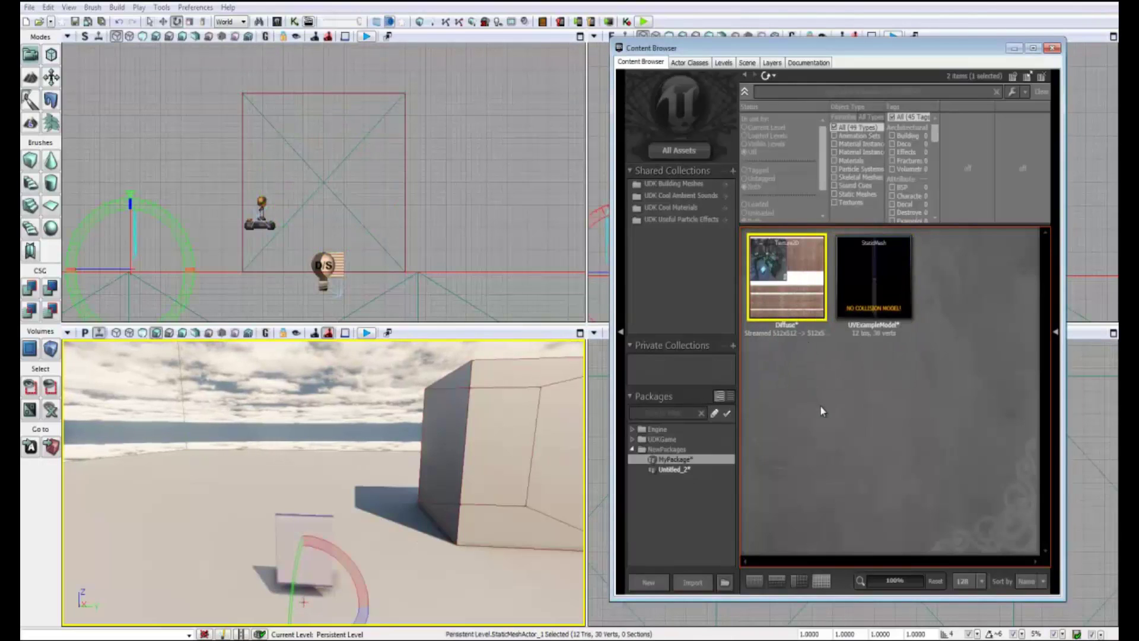
left_click(660, 278)
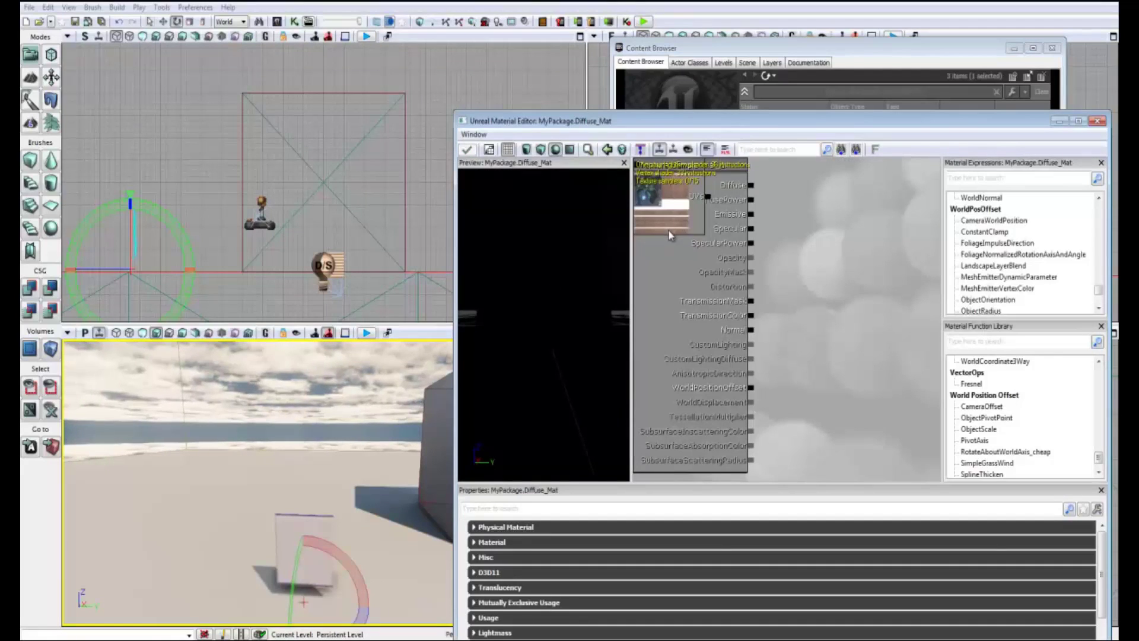
left_click(669, 232)
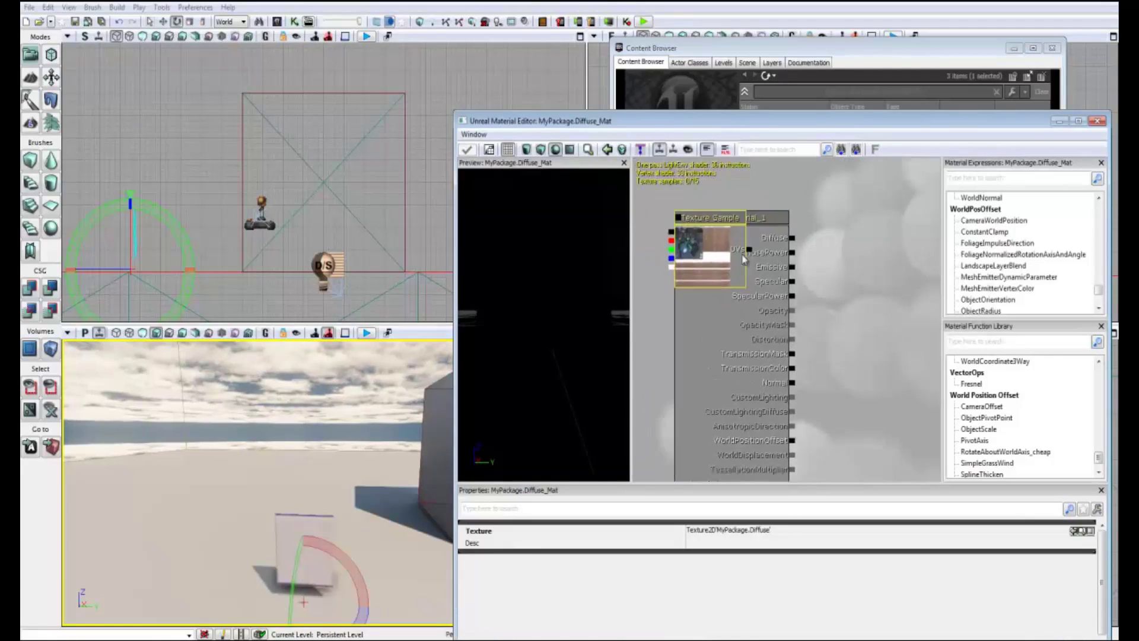
left_click(756, 243)
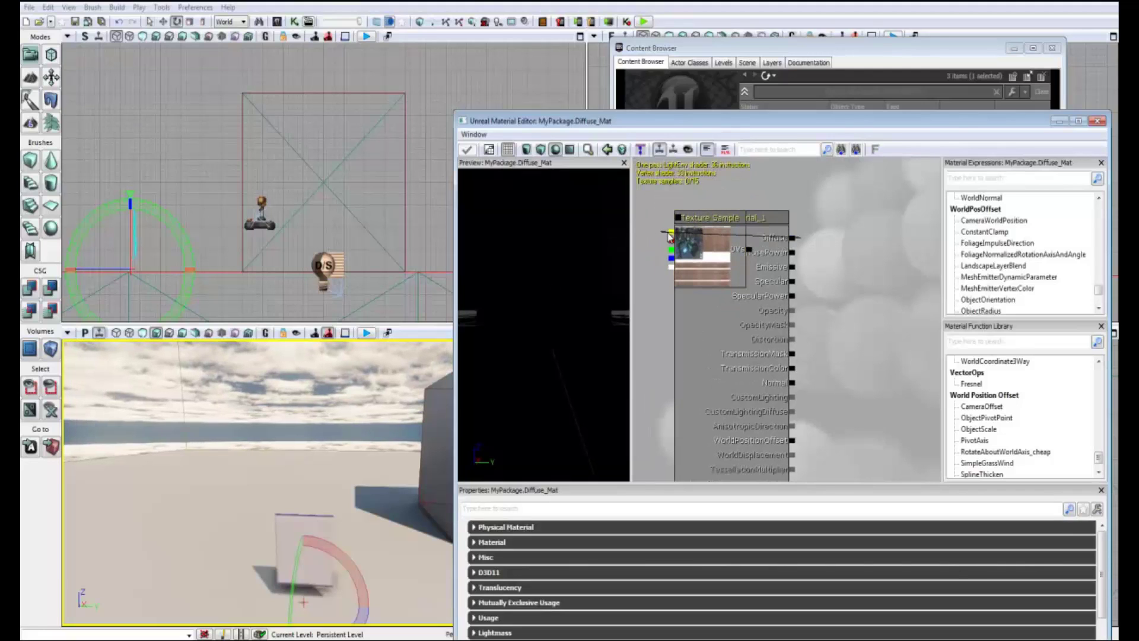
left_click(468, 150)
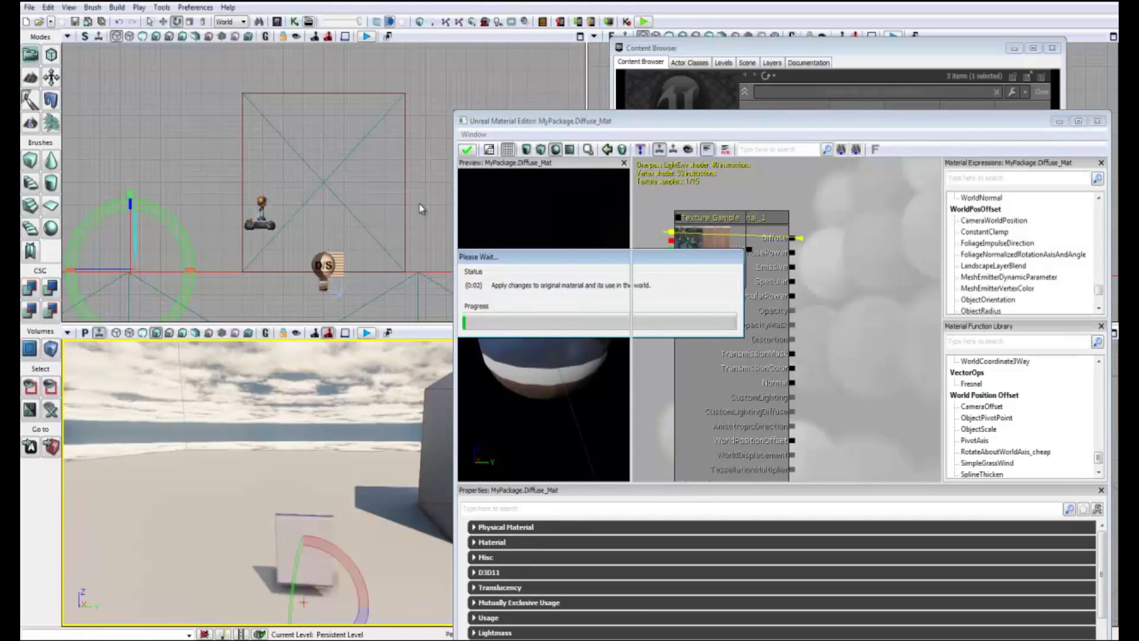
left_click_drag(602, 175, 581, 245)
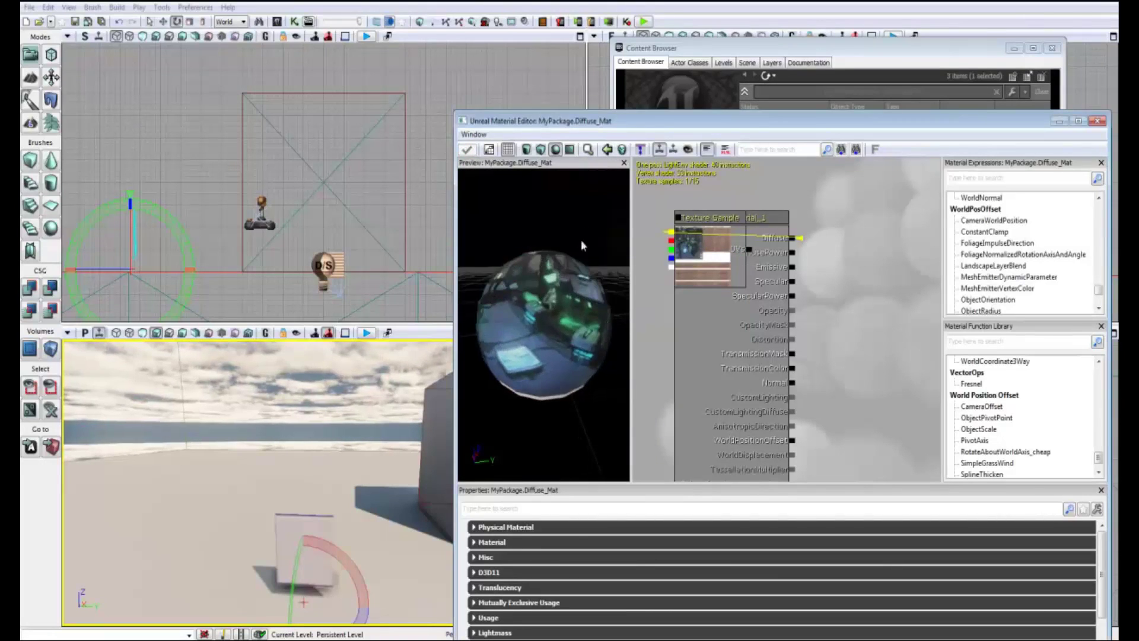
Apply Diffuse_Mat to the plank mesh in the UDK viewport.
left_click(1096, 122)
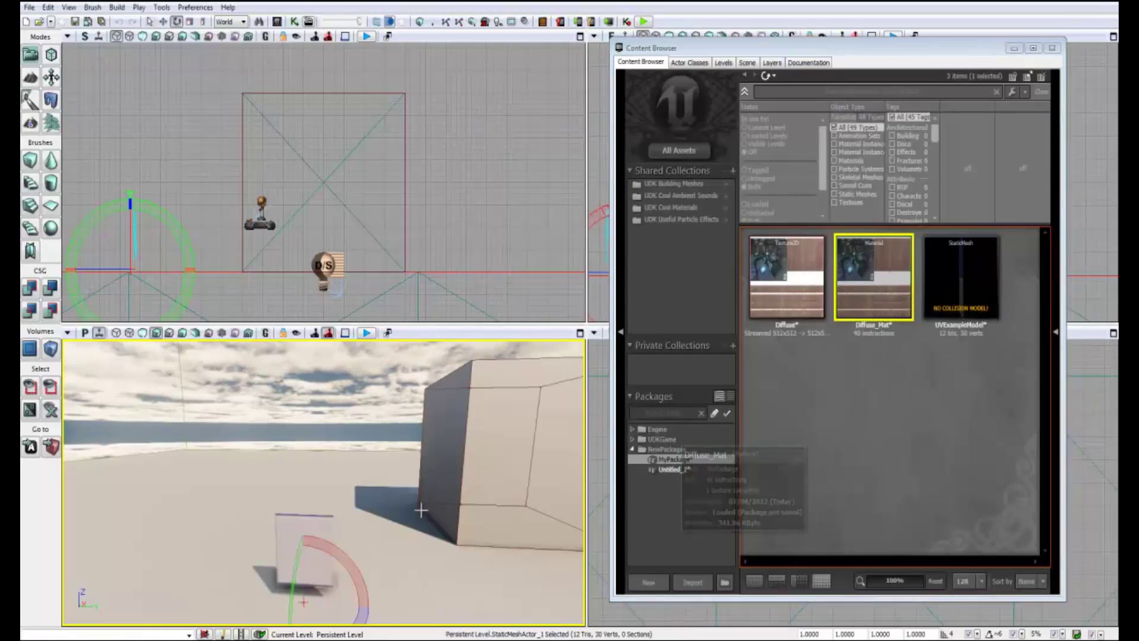
left_click_drag(332, 570, 492, 486)
left_click_drag(900, 279, 219, 464)
left_click_drag(438, 463, 62, 508)
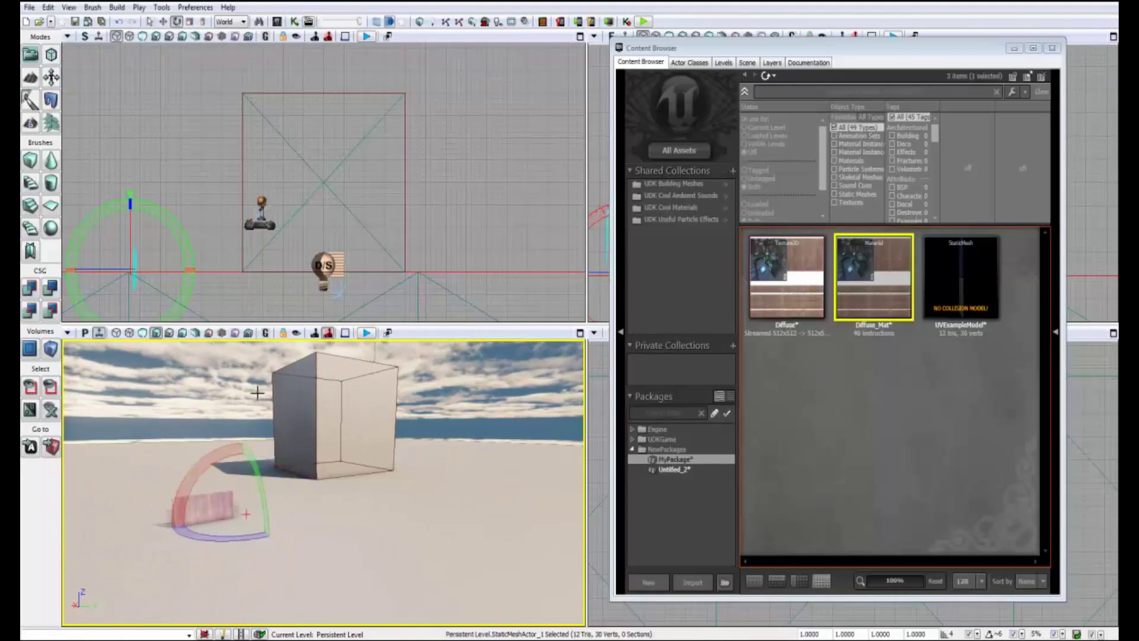
Stand the plank upright, move it toward the camera, and turn it about 90 degrees.
left_click_drag(320, 486, 350, 462)
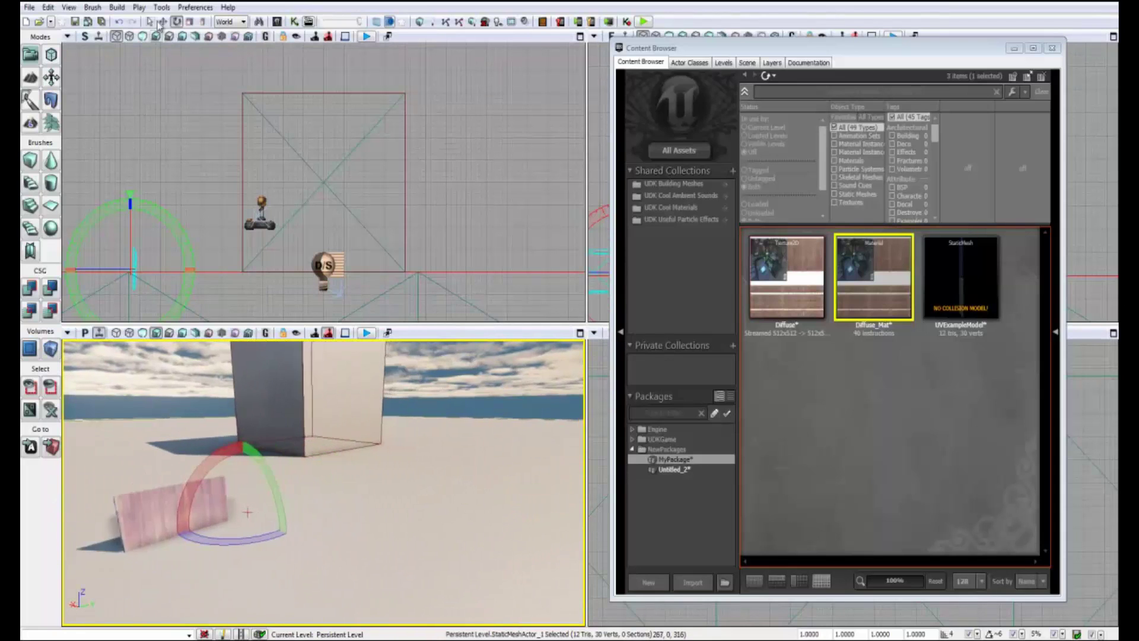
key("w")
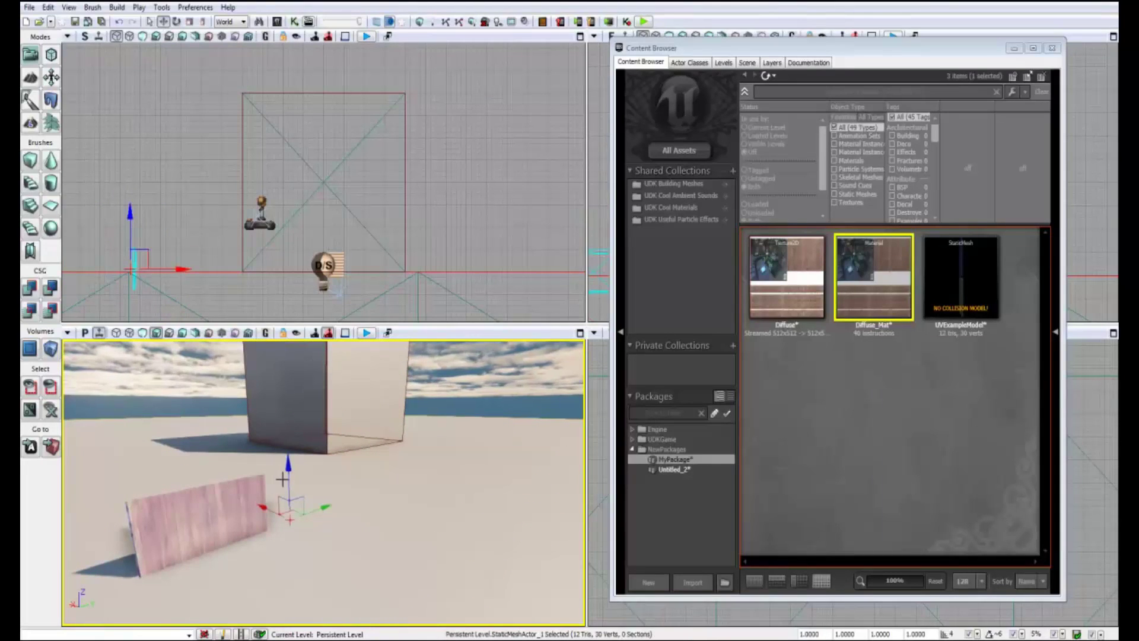
left_click_drag(282, 479, 281, 422)
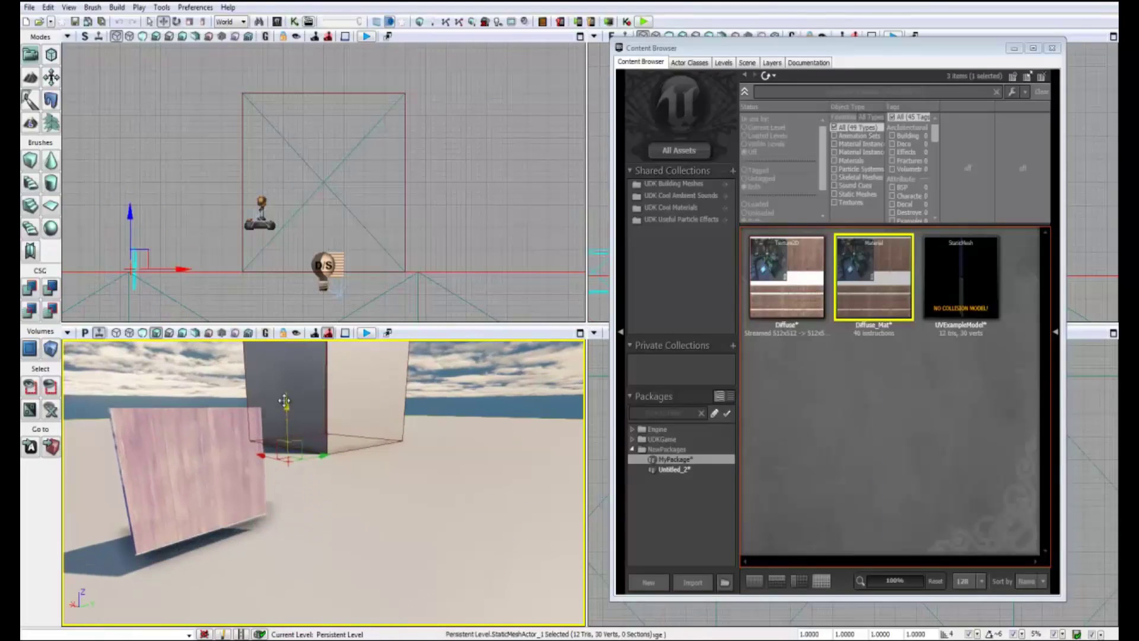
left_click(177, 22)
left_click_drag(320, 473, 88, 497)
Frame the plank beside the wall and run a quick play test of the level.
left_click_drag(465, 475, 288, 339)
right_click_drag(289, 339, 469, 475)
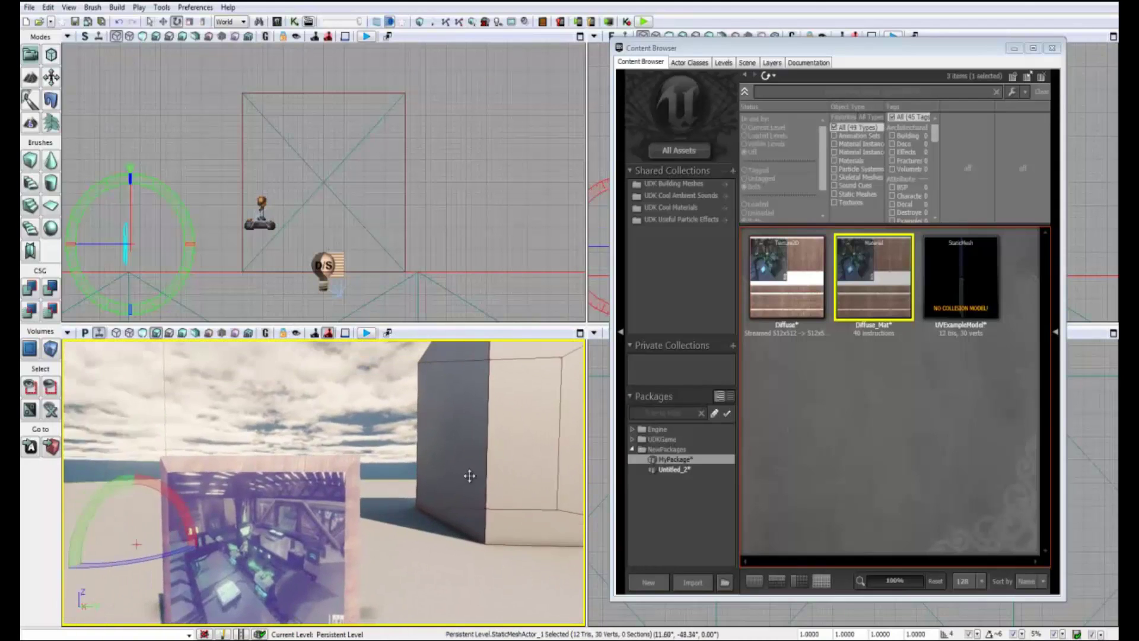
left_click(493, 436)
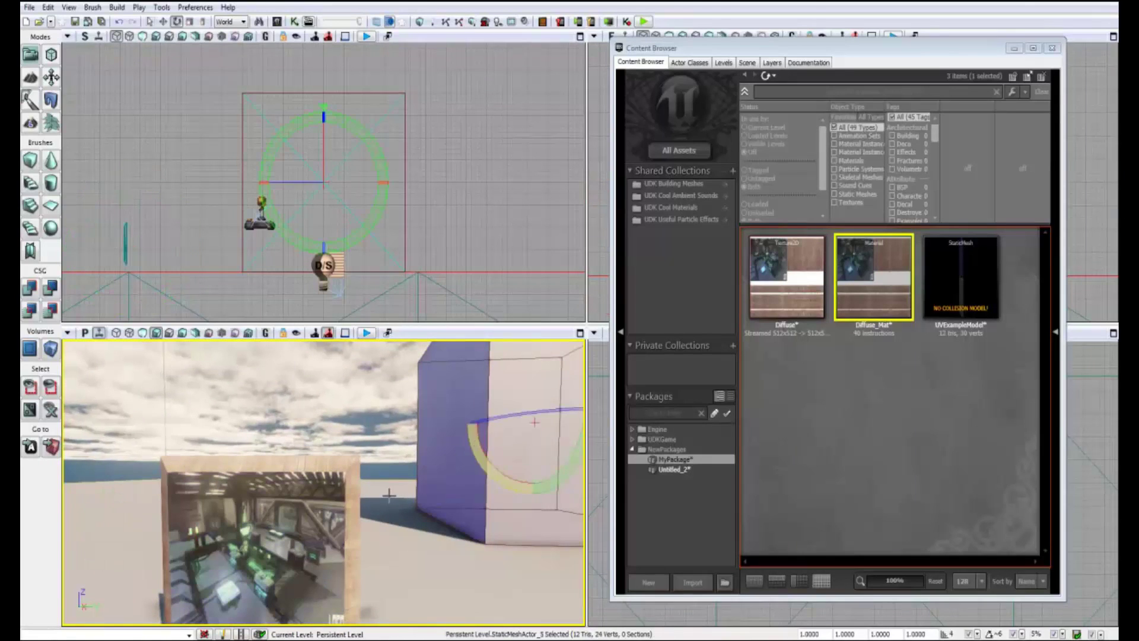
left_click(367, 332)
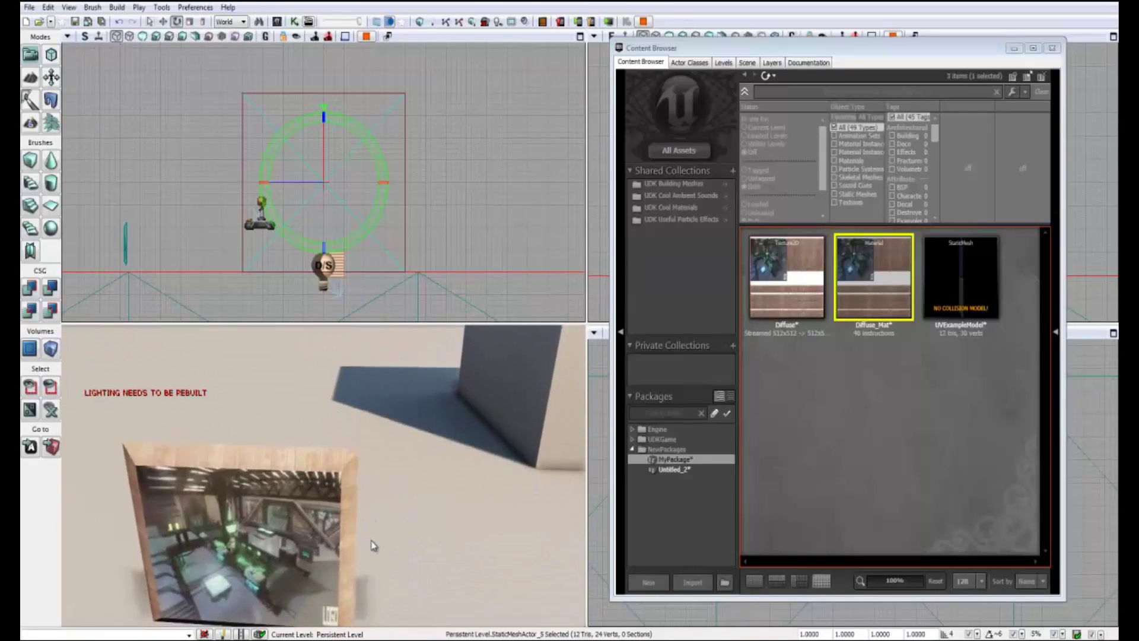
key("Escape")
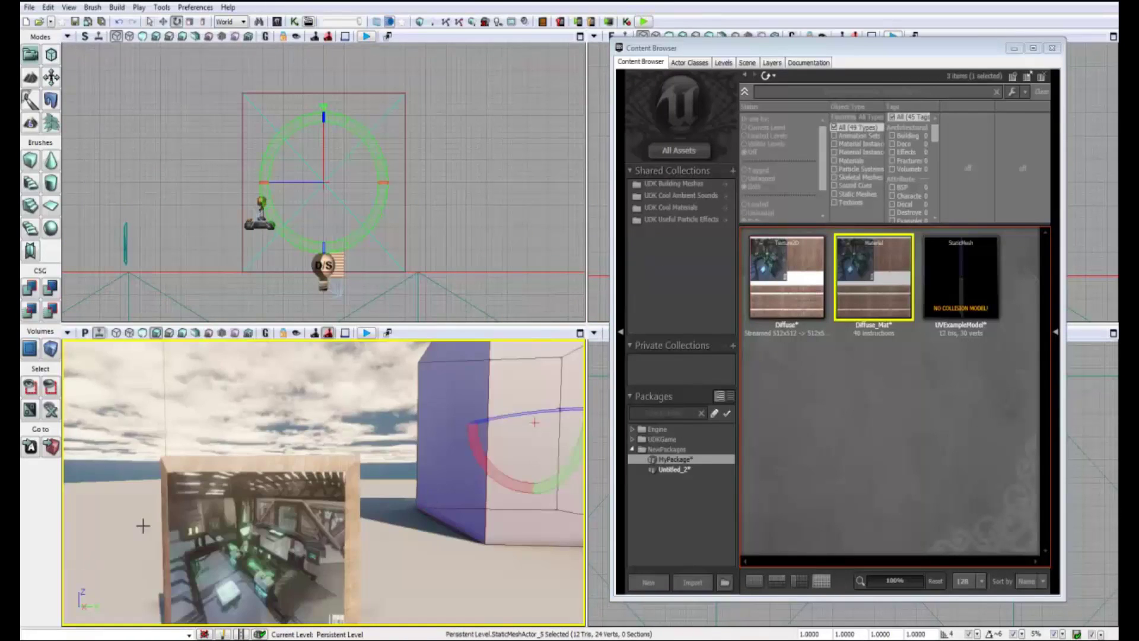
Scale the picture plank to 125% and raise it up off the ground.
left_click(255, 522)
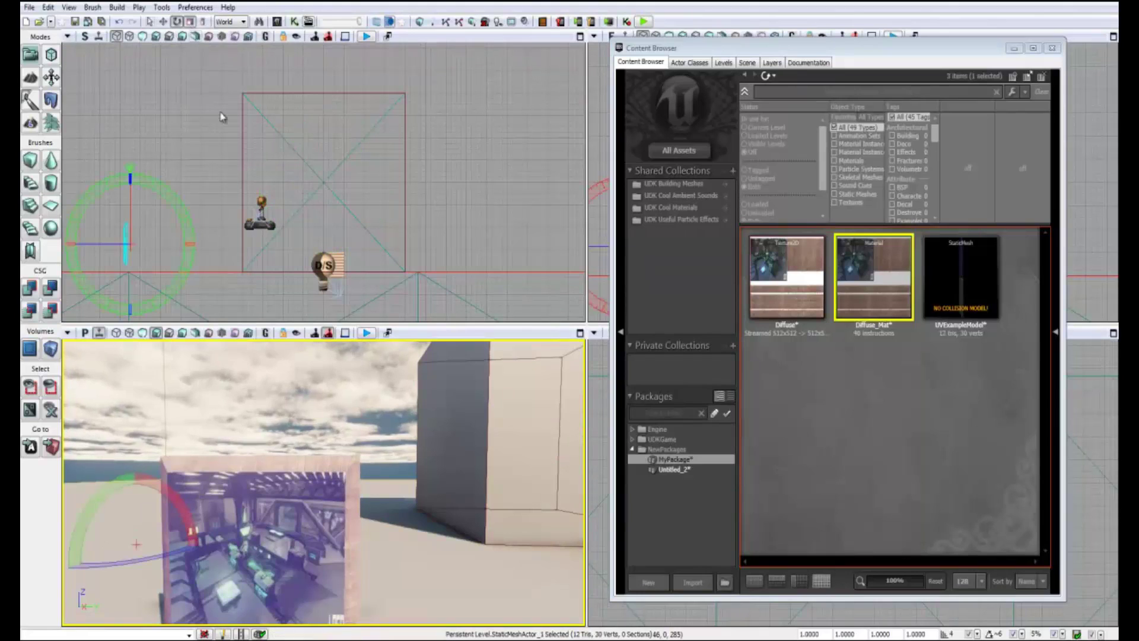
key("space")
left_click_drag(136, 544, 149, 405)
scroll(294, 508, "down", 5)
left_click_drag(301, 472, 276, 435)
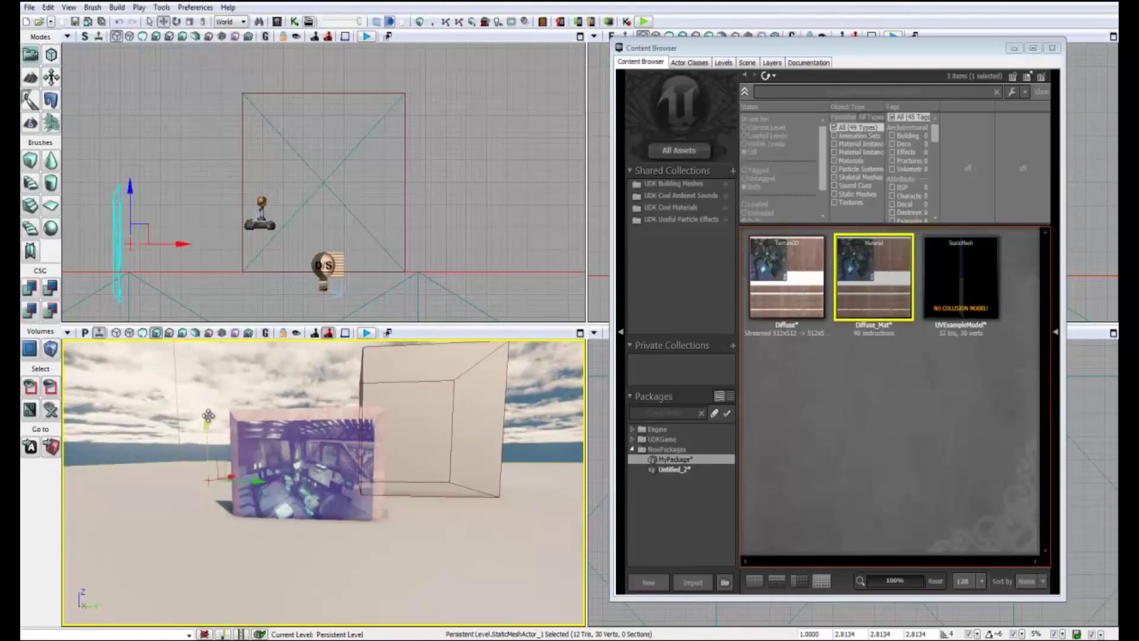
left_click_drag(209, 409, 210, 381)
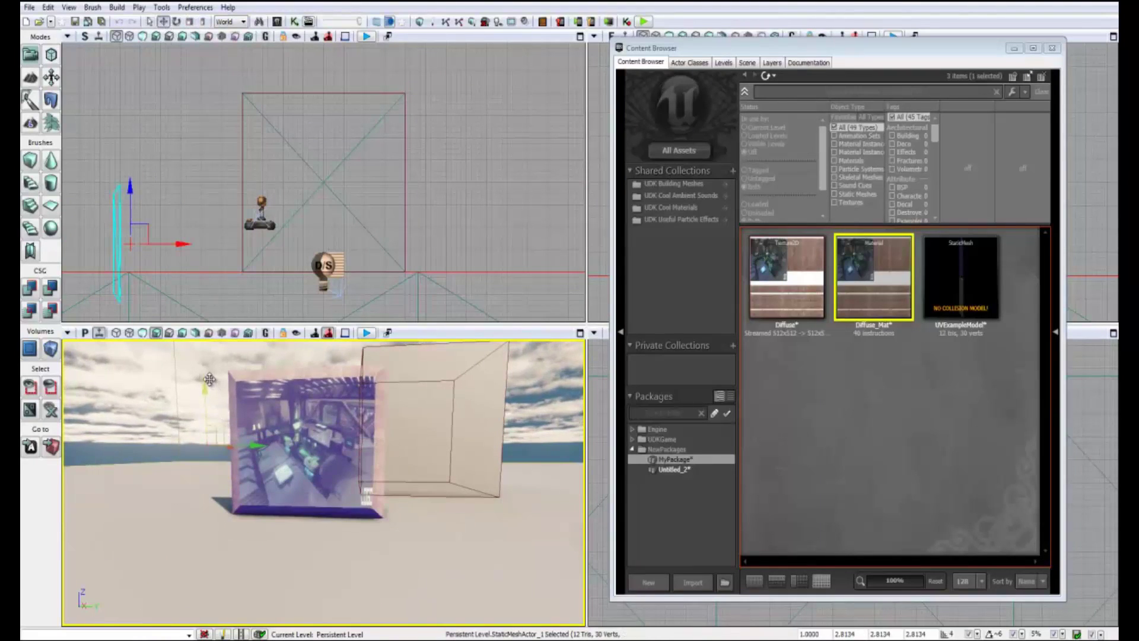
left_click(366, 334)
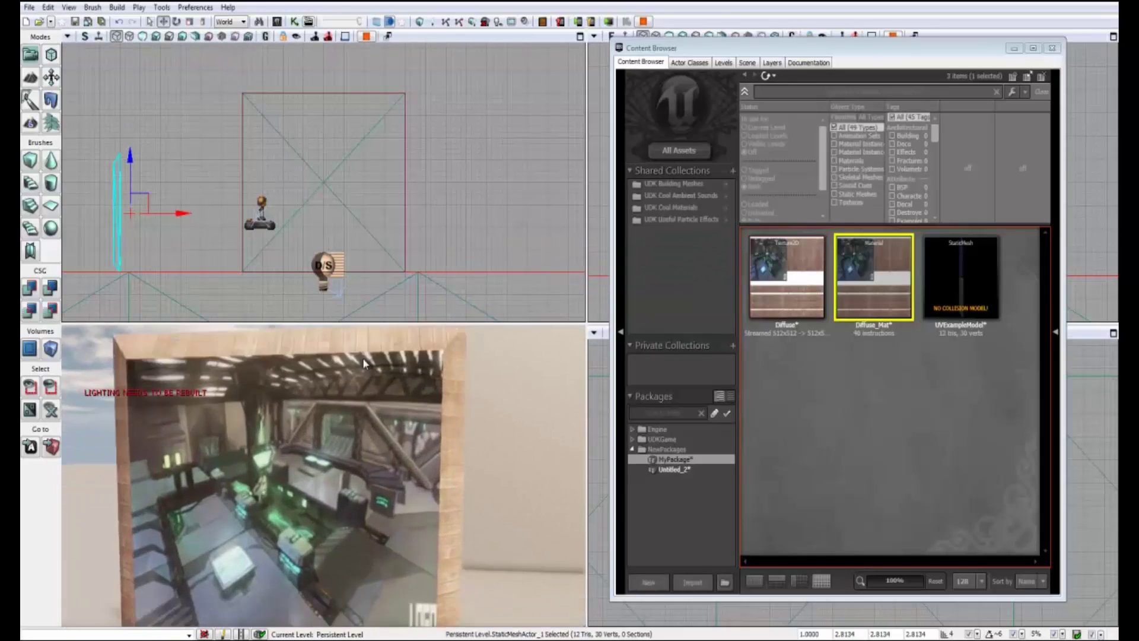
key("w")
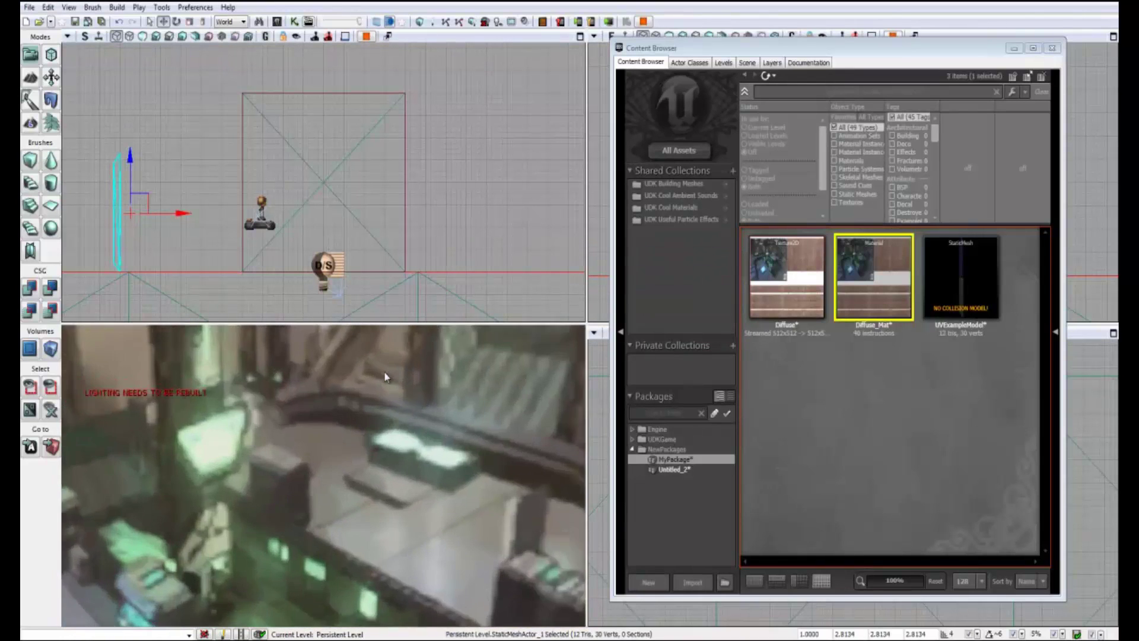
key("s")
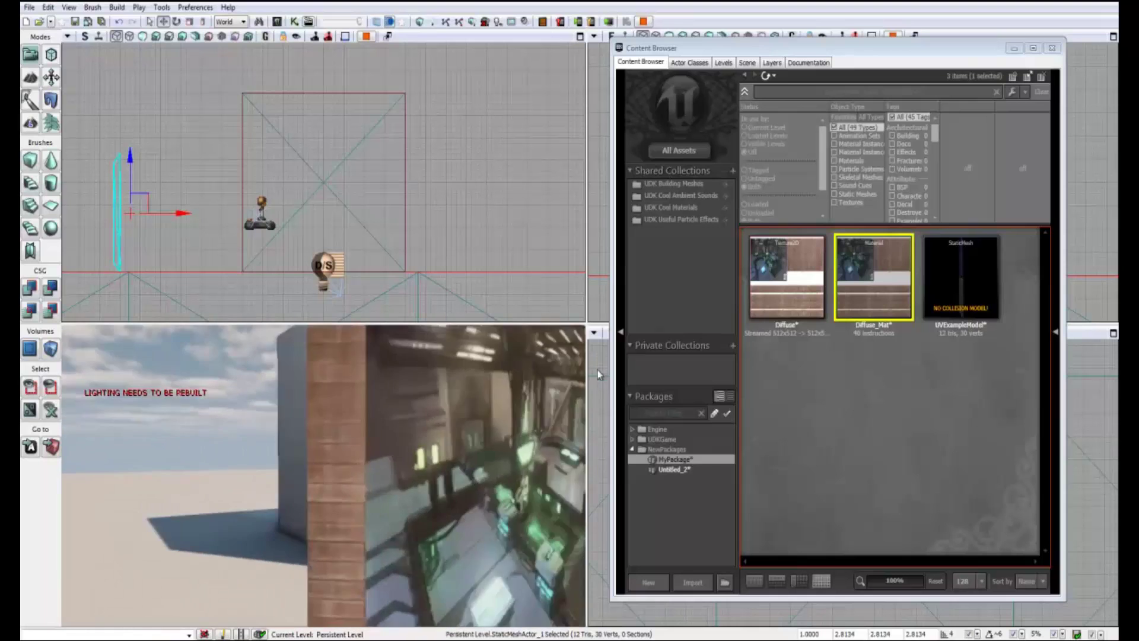
key("d")
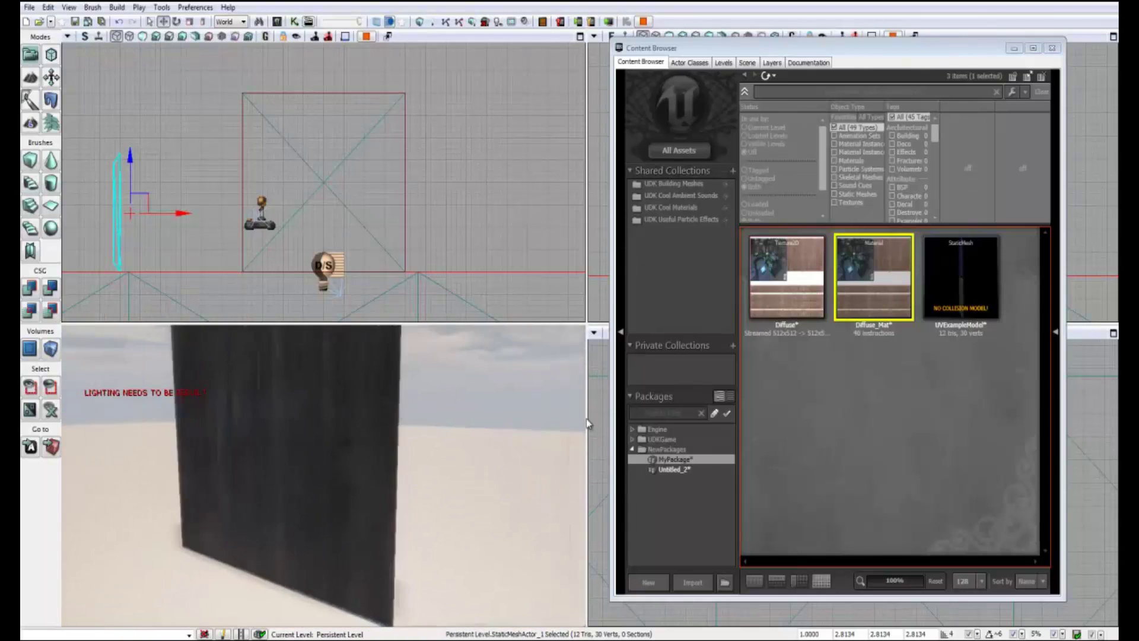
key("a")
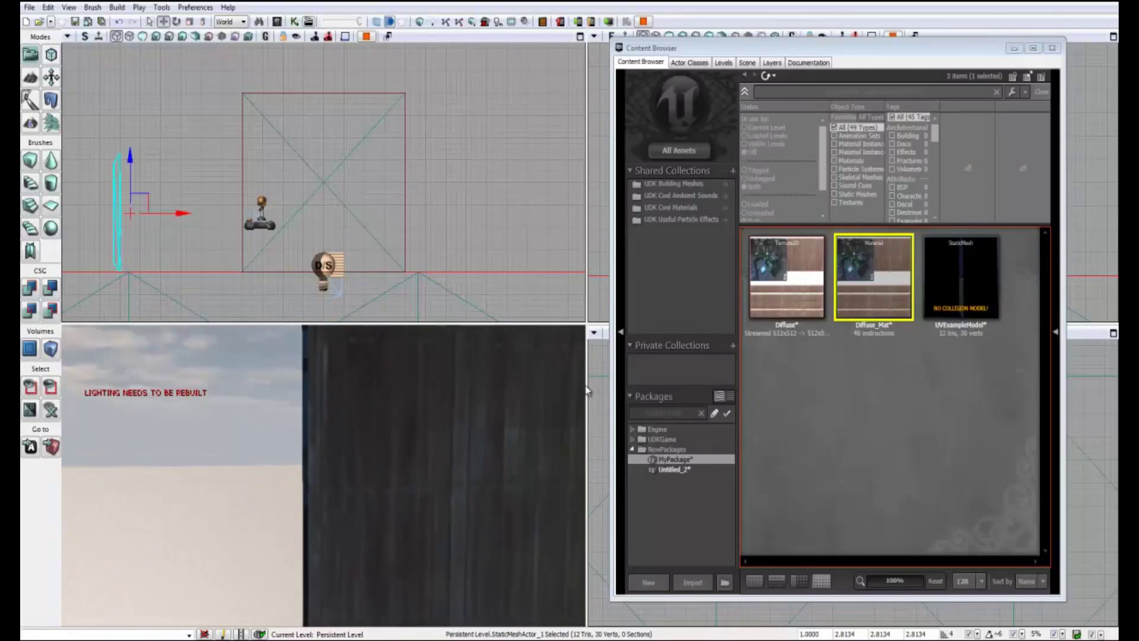
key("a")
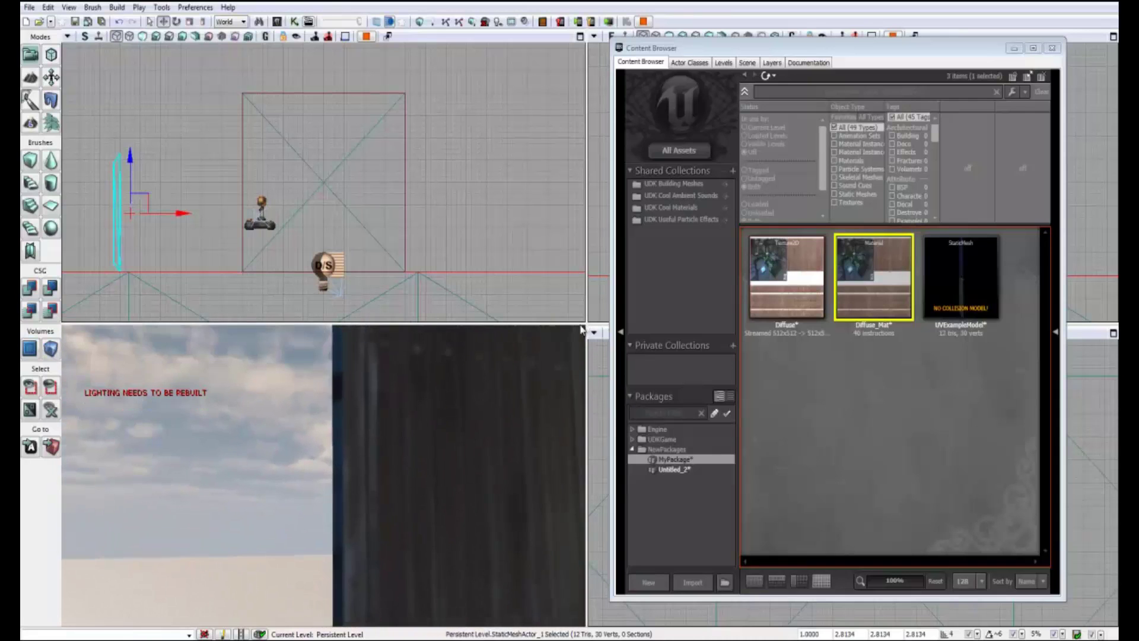
mouse_move(568, 330)
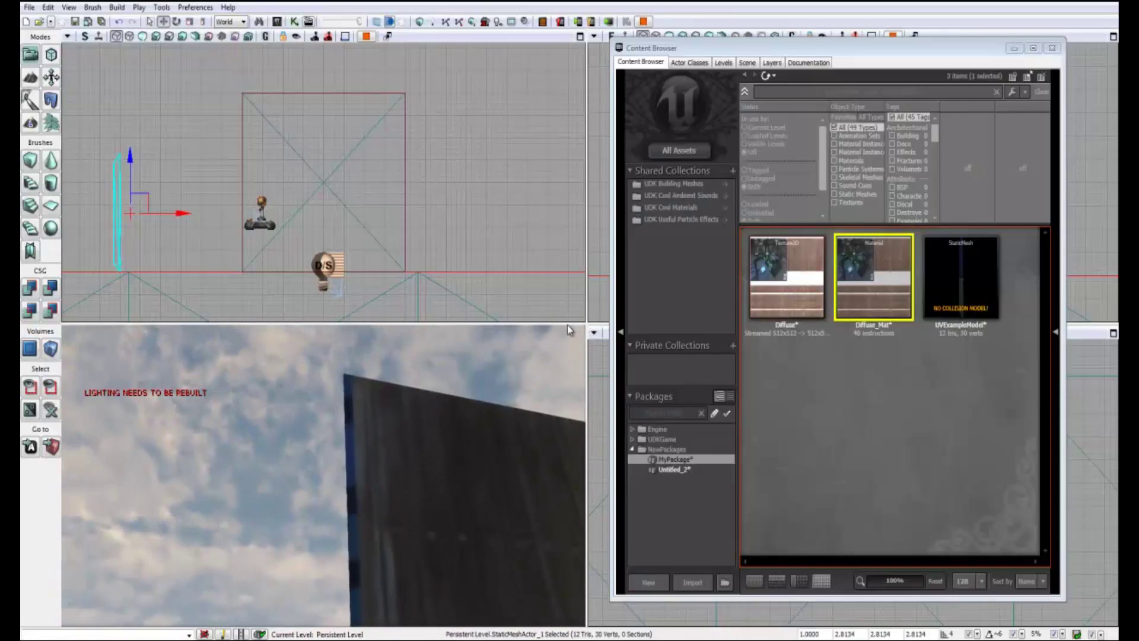
key("a")
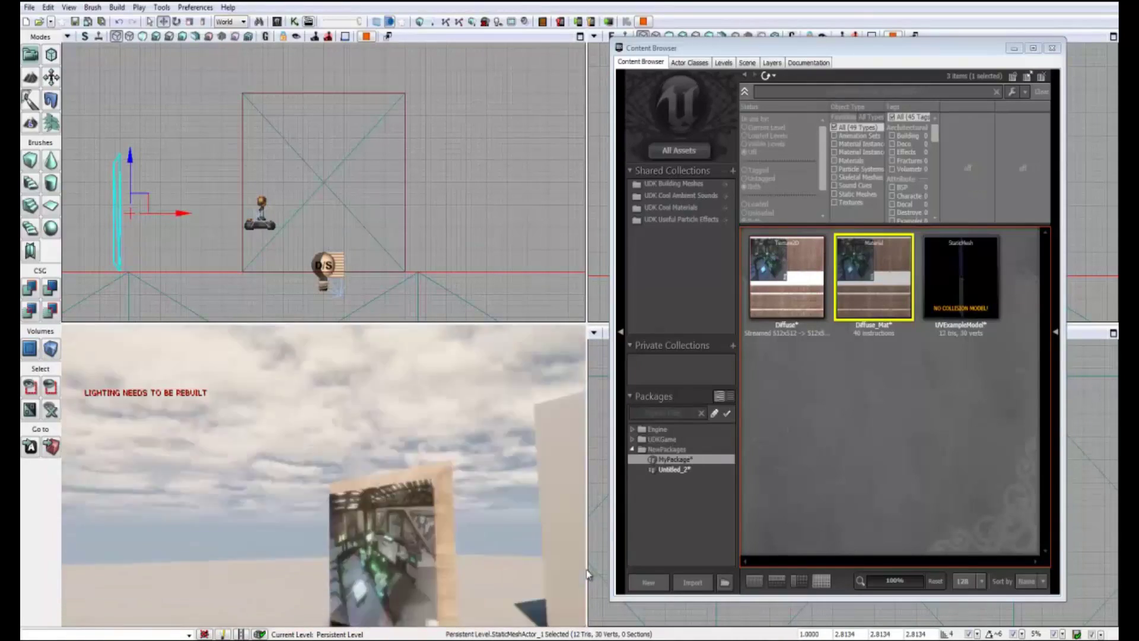
key("d")
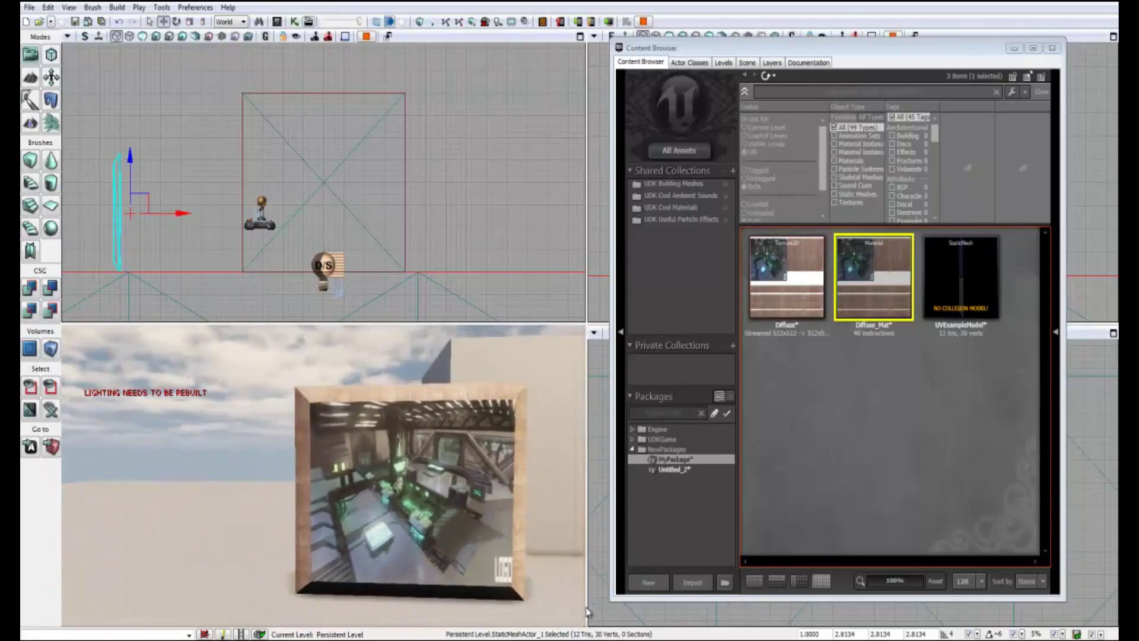
key("w")
key("s")
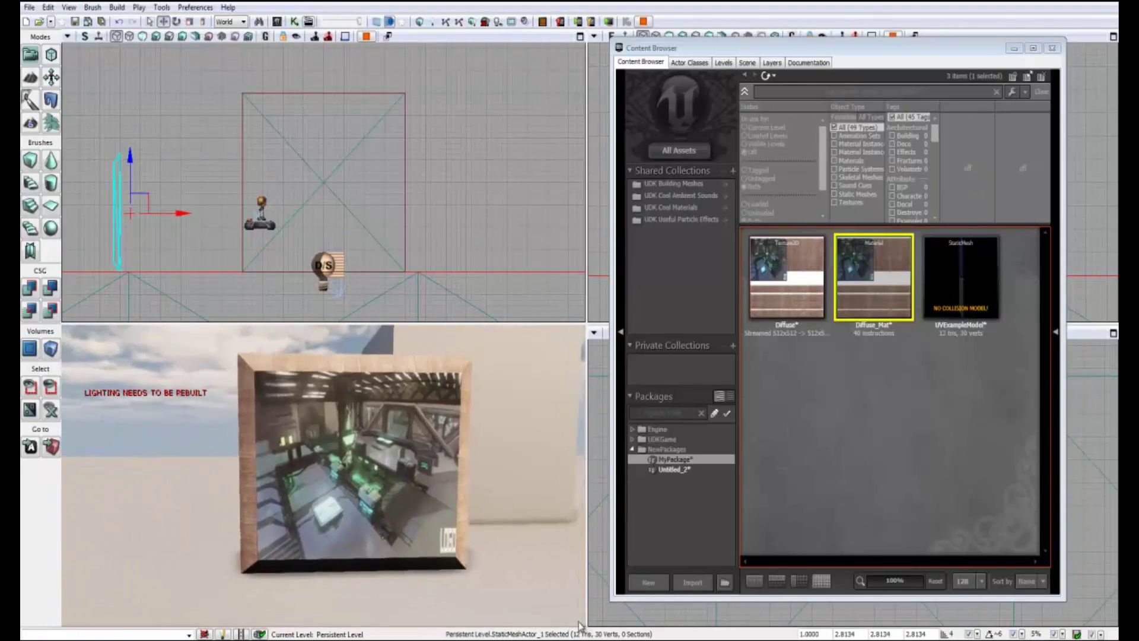
key("Escape")
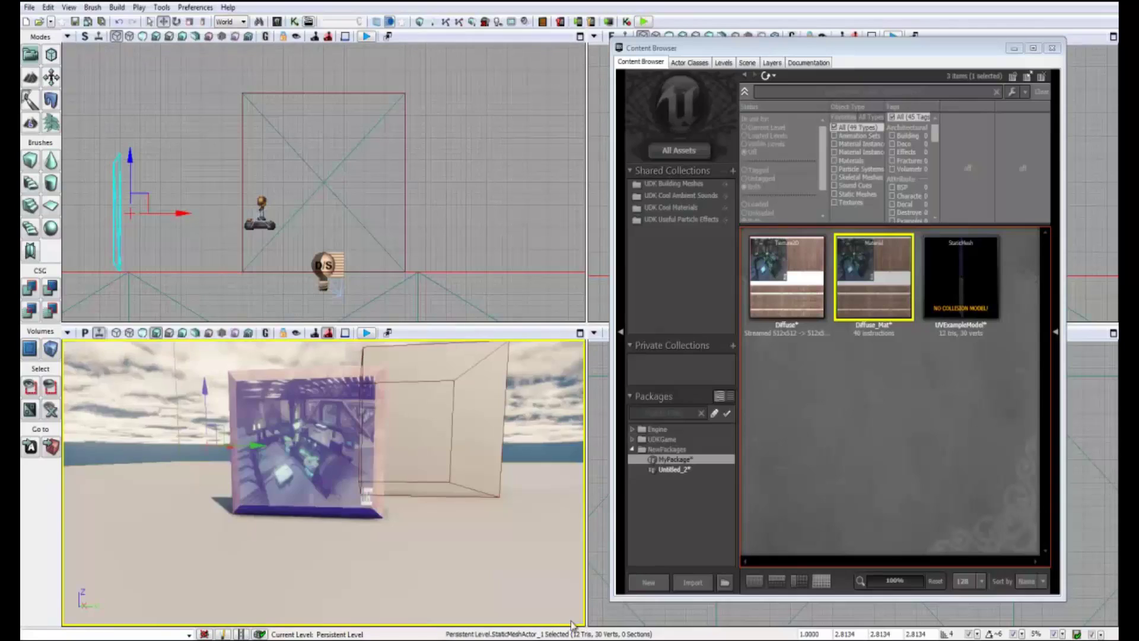